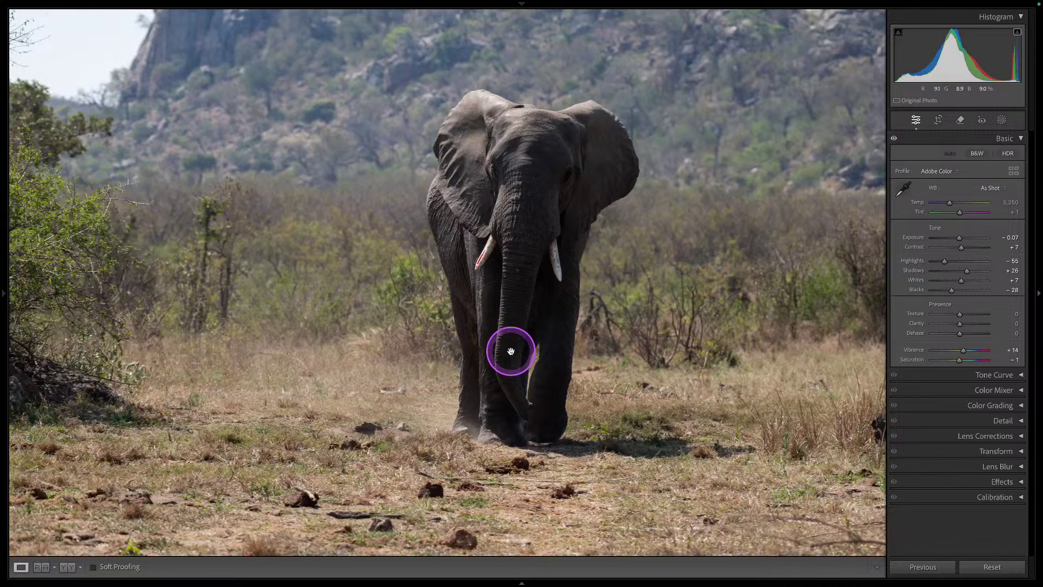
key(i)
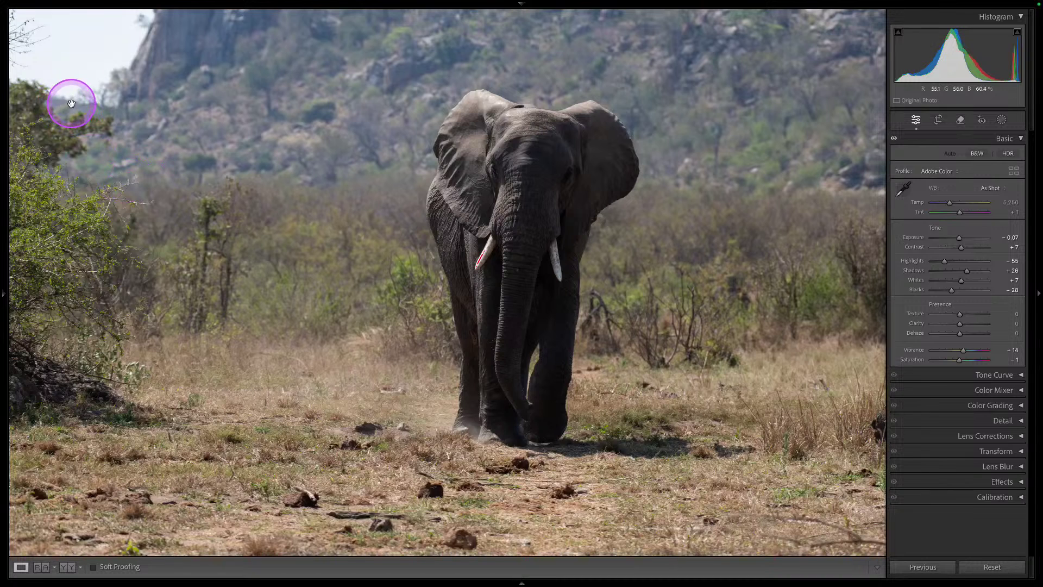
key(alt)
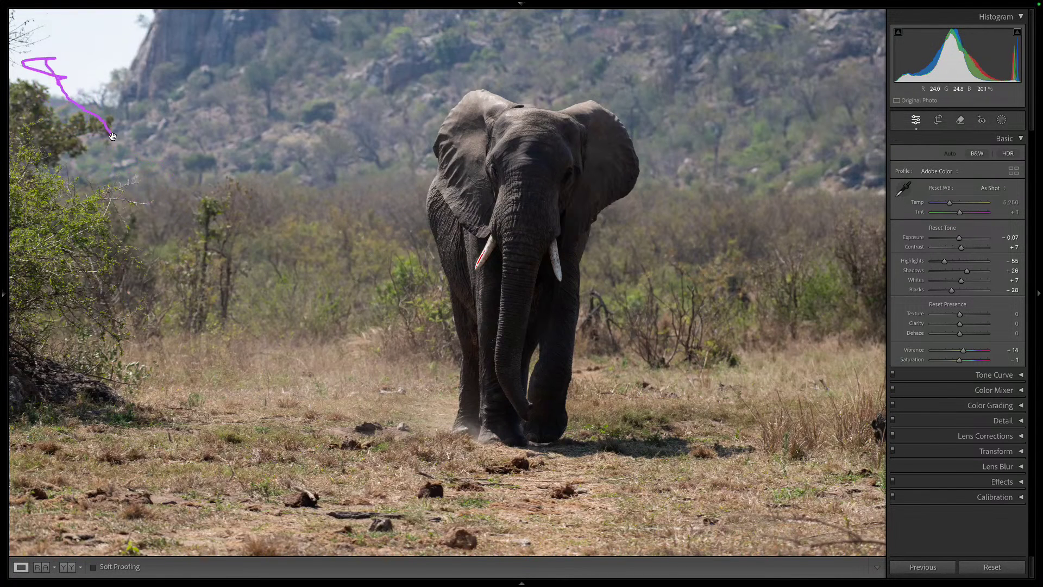
key(alt)
mouse_move(868, 514)
mouse_down()
mouse_move(846, 506)
mouse_move(707, 502)
mouse_move(759, 566)
mouse_move(892, 573)
mouse_move(912, 531)
mouse_move(818, 513)
mouse_up()
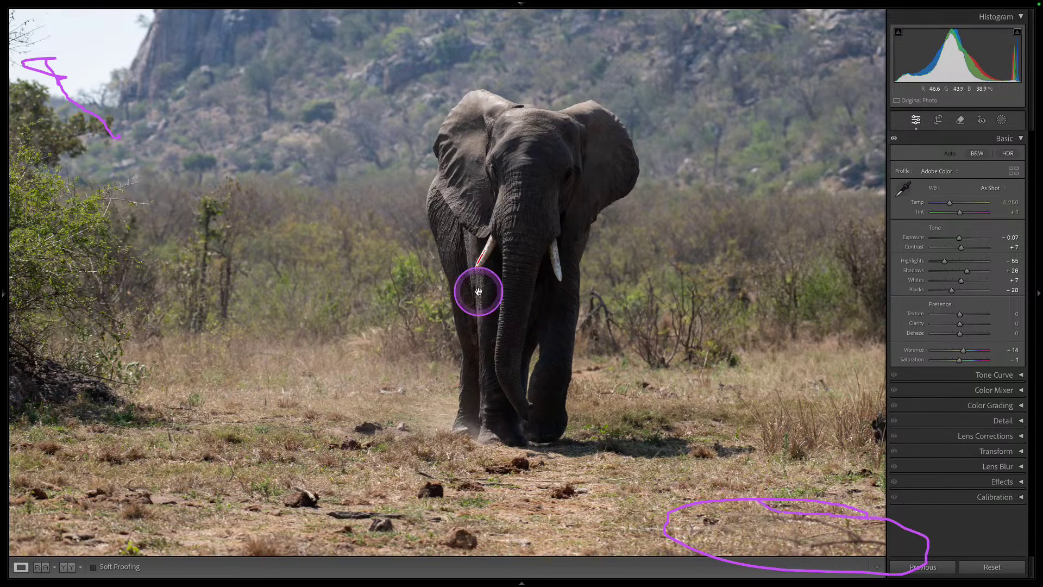
mouse_move(184, 11)
mouse_down()
mouse_move(75, 111)
mouse_move(11, 143)
mouse_move(74, 4)
mouse_up()
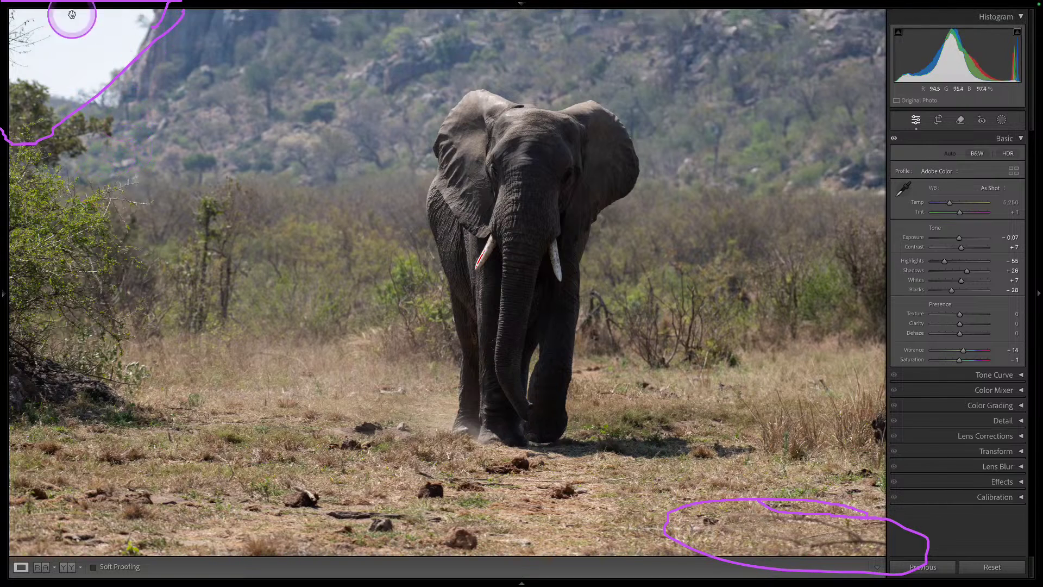
mouse_move(7, 136)
mouse_down()
mouse_move(139, 182)
mouse_move(174, 256)
mouse_up()
mouse_move(179, 419)
mouse_down()
mouse_move(153, 436)
mouse_move(15, 438)
mouse_up()
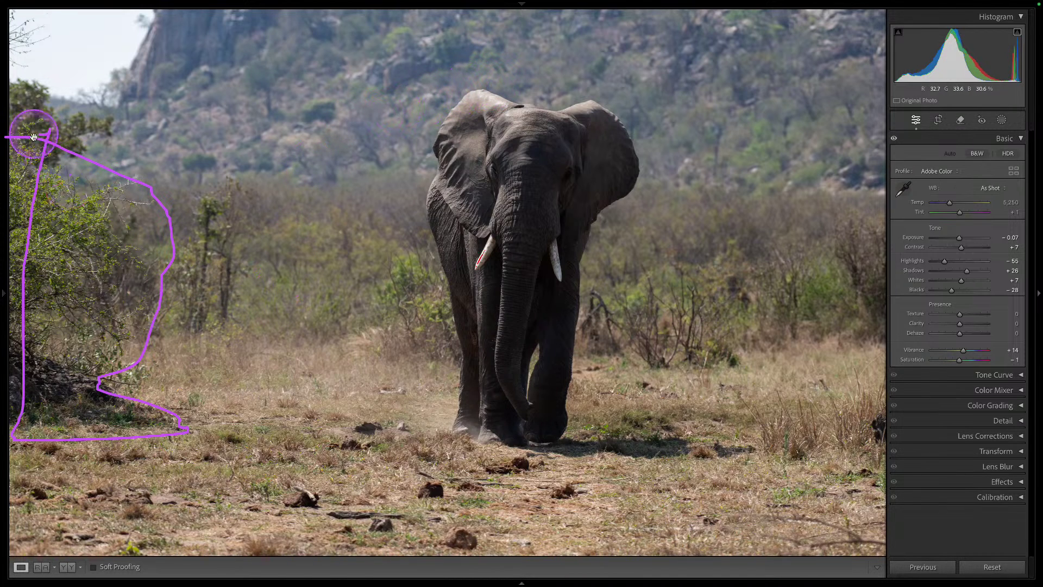
mouse_move(79, 178)
mouse_down()
mouse_move(49, 182)
mouse_move(78, 269)
mouse_move(112, 324)
mouse_up()
mouse_move(128, 42)
mouse_down()
mouse_move(123, 28)
mouse_move(107, 84)
mouse_up()
drag(886, 532, 856, 522)
drag(810, 567, 885, 520)
drag(815, 473, 818, 513)
mouse_move(888, 402)
mouse_down()
mouse_move(858, 451)
mouse_move(901, 430)
mouse_move(856, 417)
mouse_up()
click(448, 484)
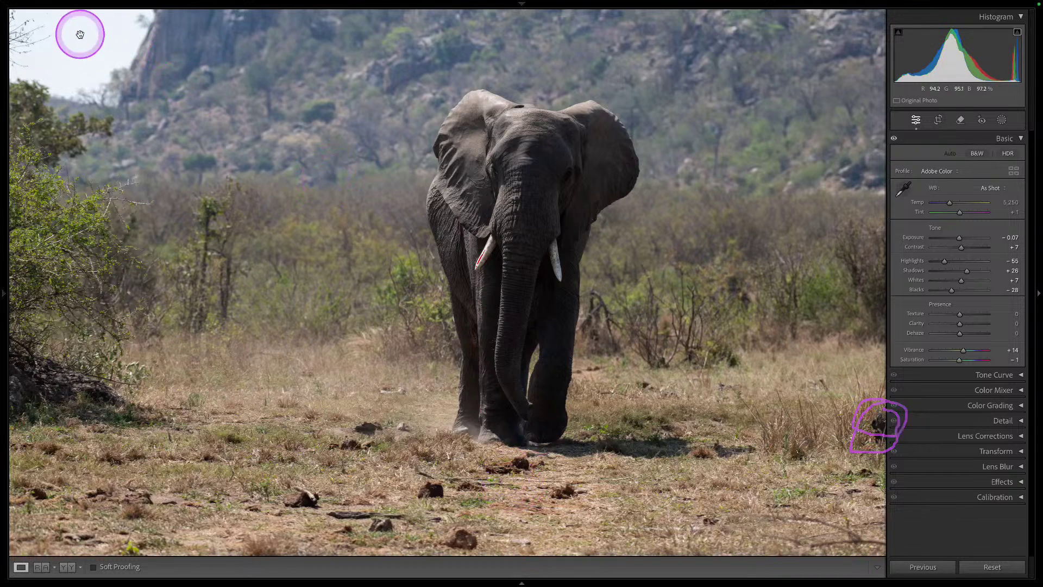
mouse_move(39, 32)
mouse_down()
mouse_move(683, 34)
mouse_move(735, 81)
mouse_move(848, 468)
mouse_up()
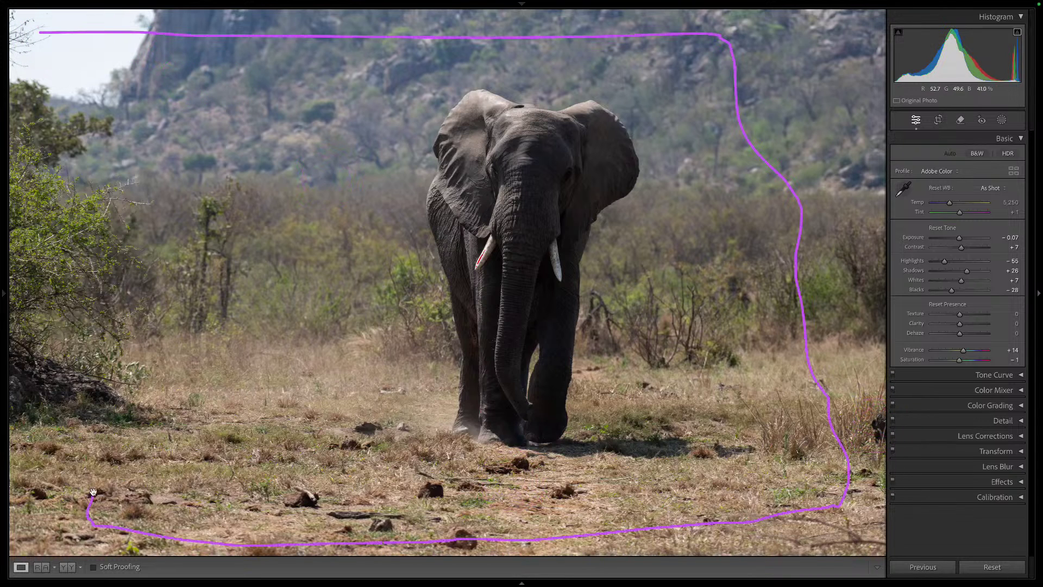
drag(46, 113, 68, 52)
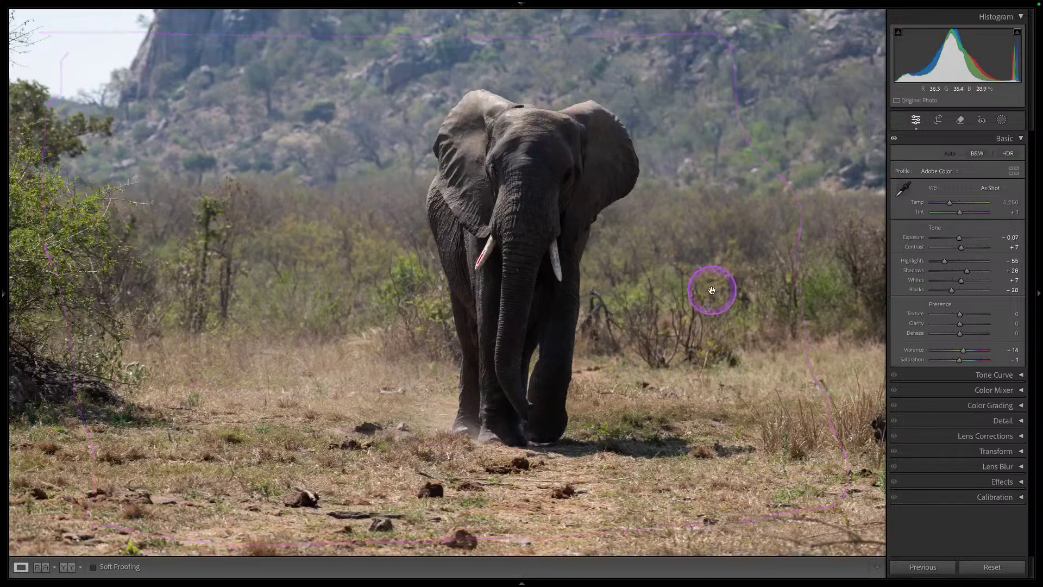
Step: Crop the photo tighter around the elephant at the original aspect ratio, cutting out the sky, left bush and foreground branch
click(938, 119)
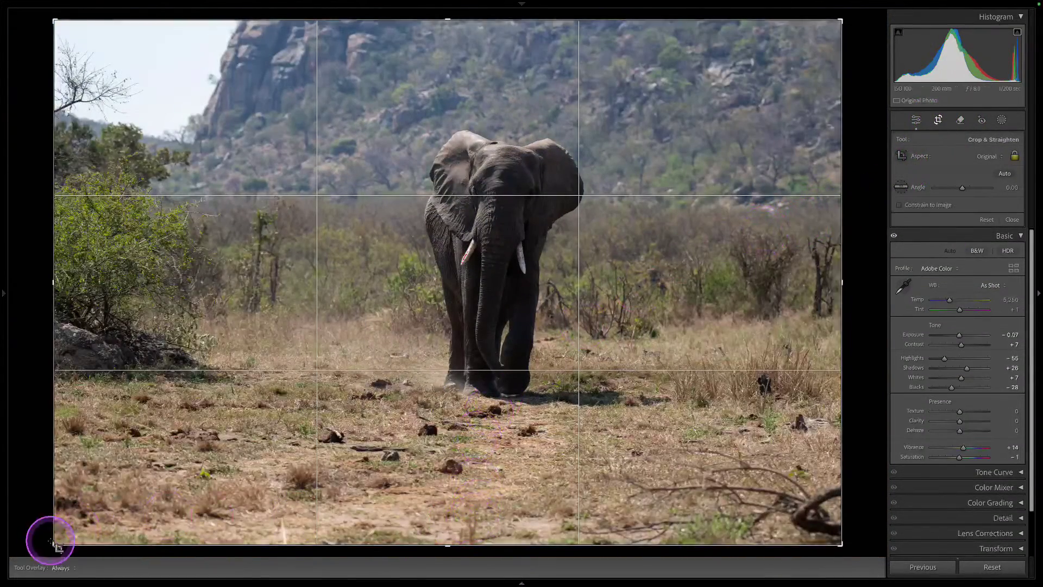
drag(58, 545, 123, 484)
drag(551, 357, 593, 328)
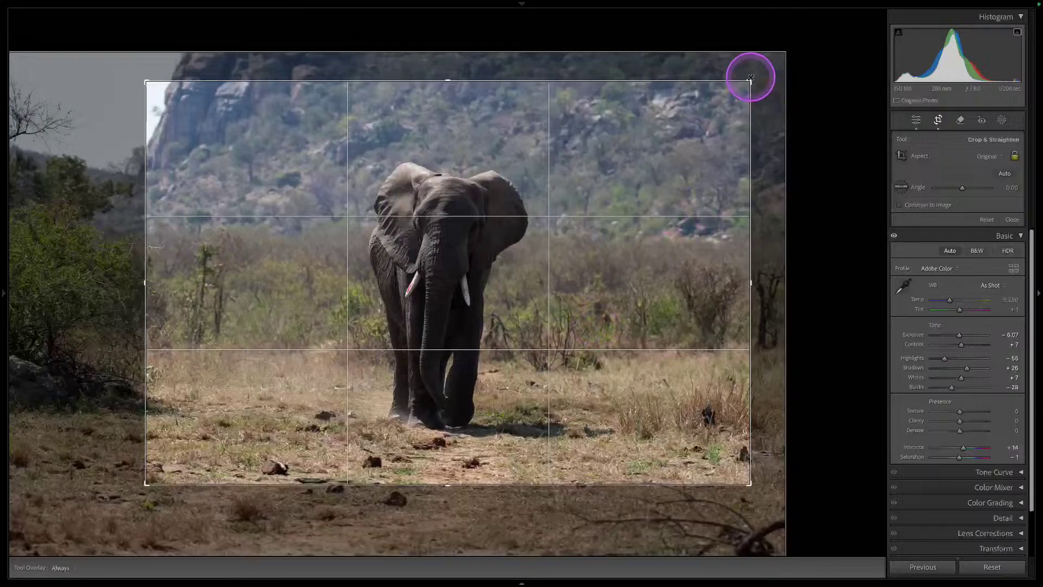
drag(748, 76, 743, 81)
drag(454, 195, 472, 221)
drag(747, 86, 686, 111)
mouse_move(561, 209)
mouse_down()
mouse_move(548, 206)
mouse_move(567, 217)
mouse_up()
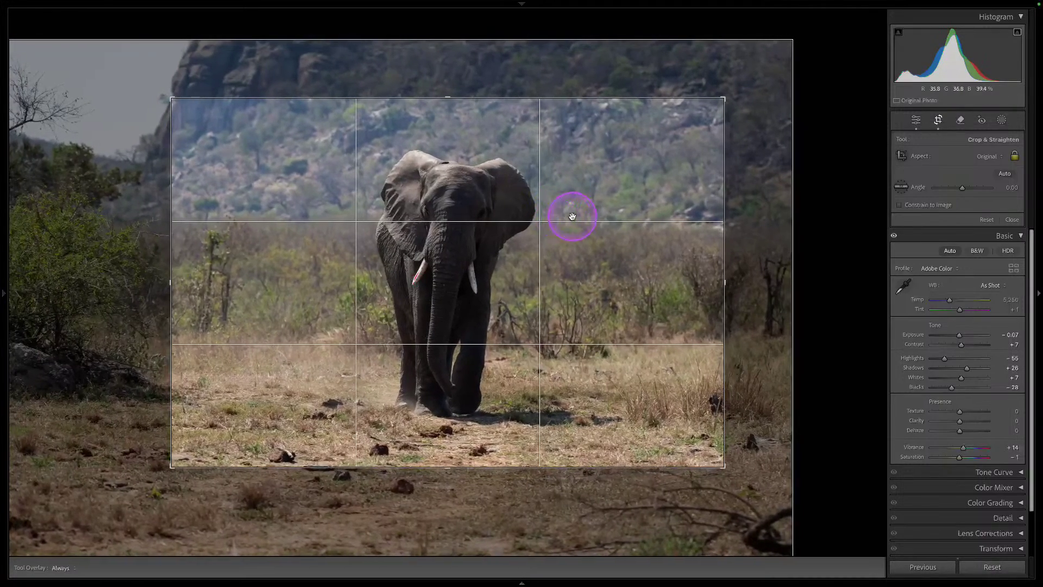
key(Return)
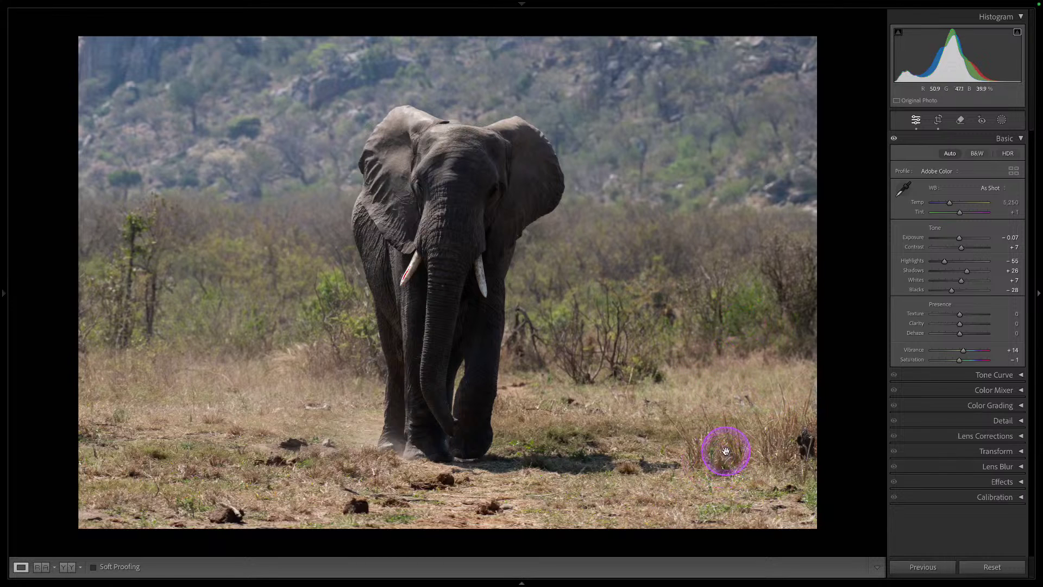
Step: Reset all edits and crop the photo around the elephant at the original aspect ratio, excluding the sky, left bush and foreground branch
click(994, 567)
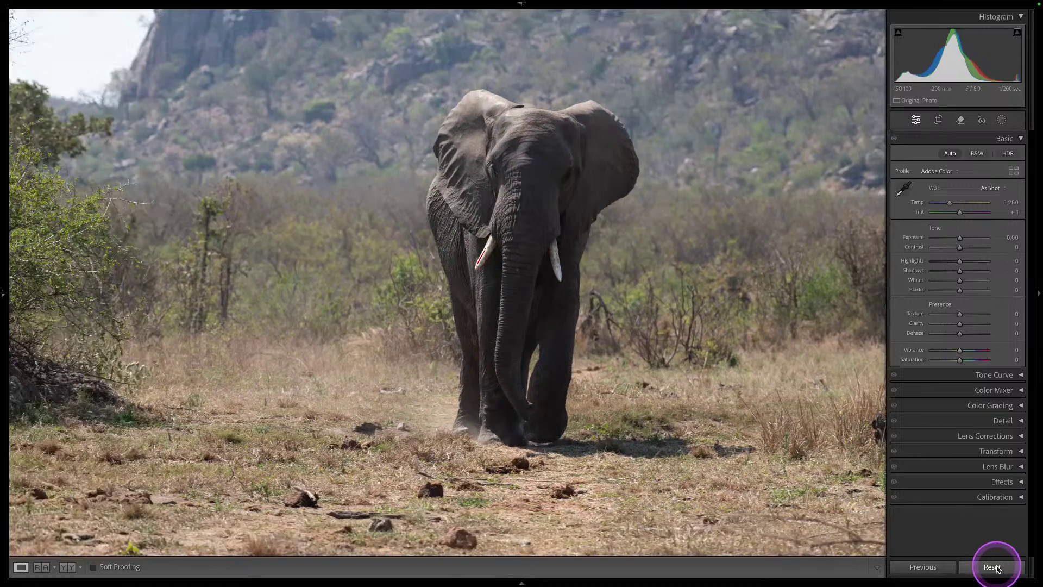
click(939, 121)
drag(840, 21, 765, 48)
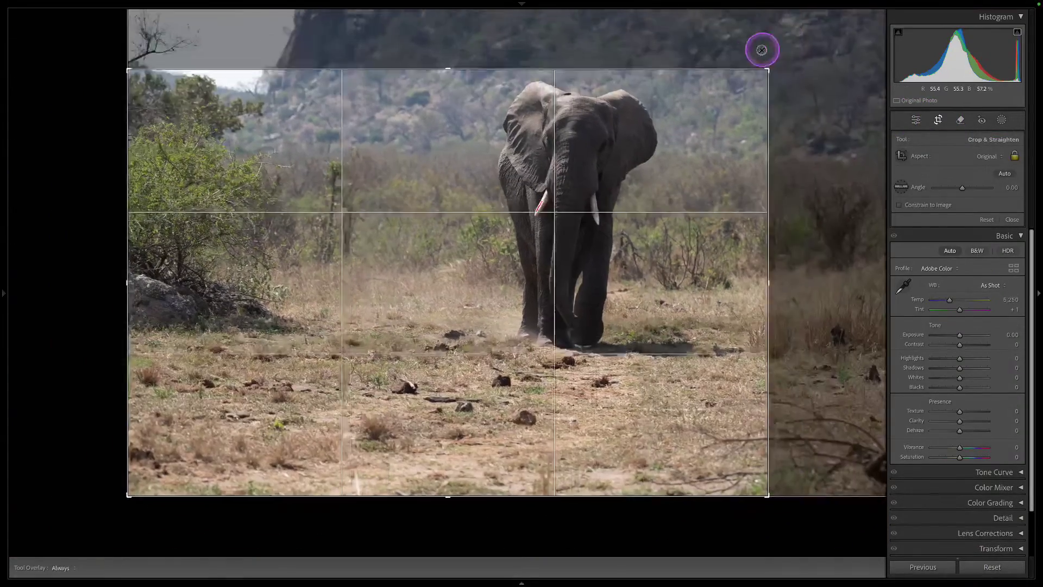
drag(477, 186, 277, 284)
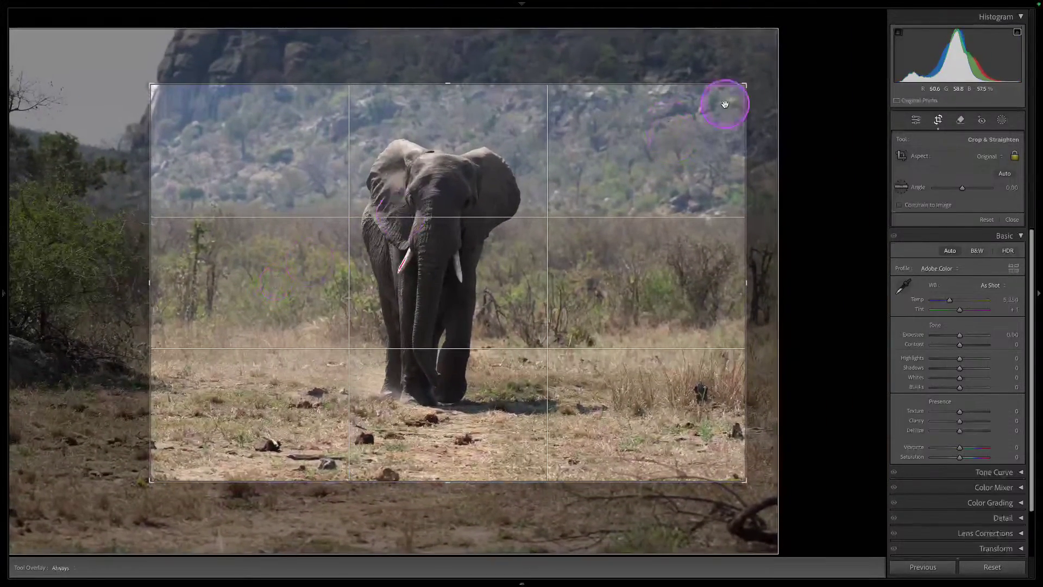
drag(749, 83, 731, 89)
drag(528, 203, 532, 215)
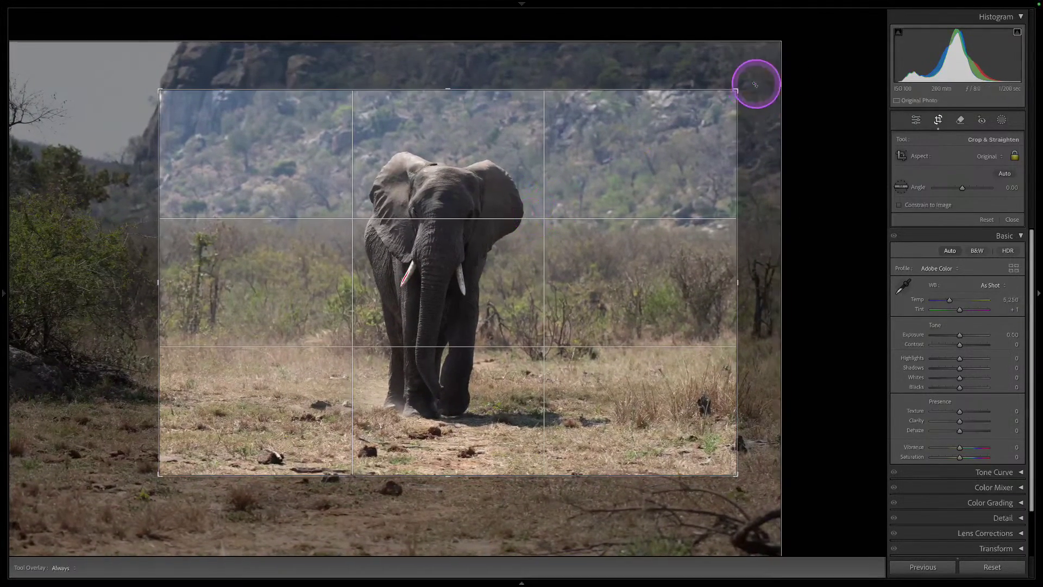
drag(739, 88, 658, 109)
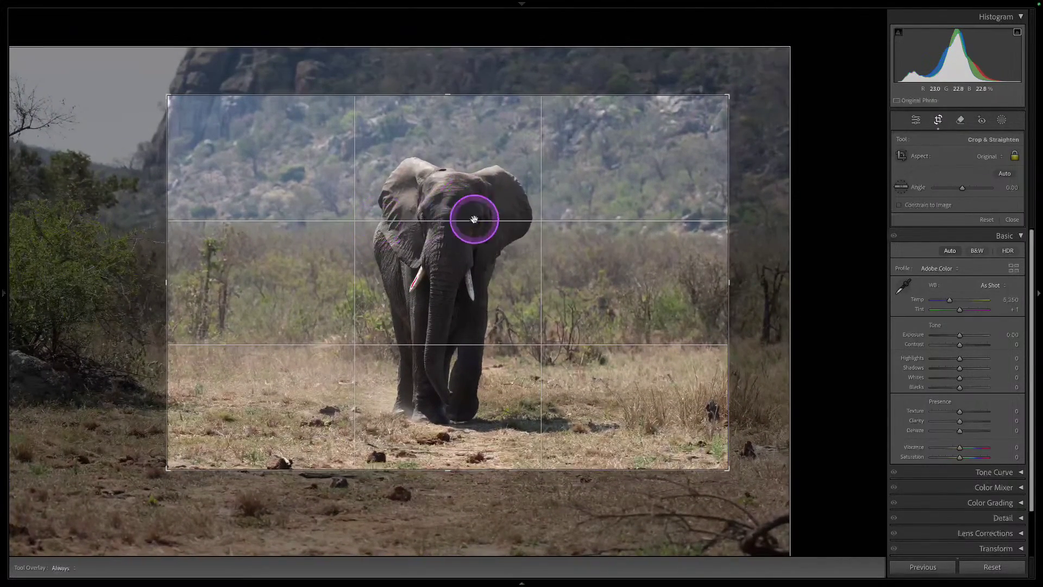
drag(450, 223, 454, 214)
key(Return)
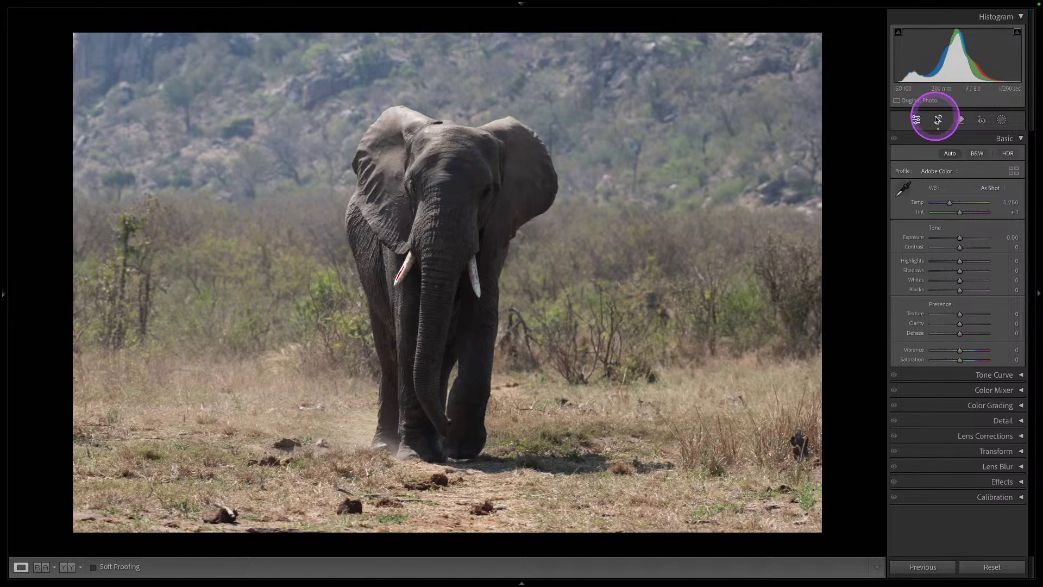
Step: Tighten the existing crop slightly from its upper left corner and apply it
click(938, 119)
drag(164, 97, 173, 98)
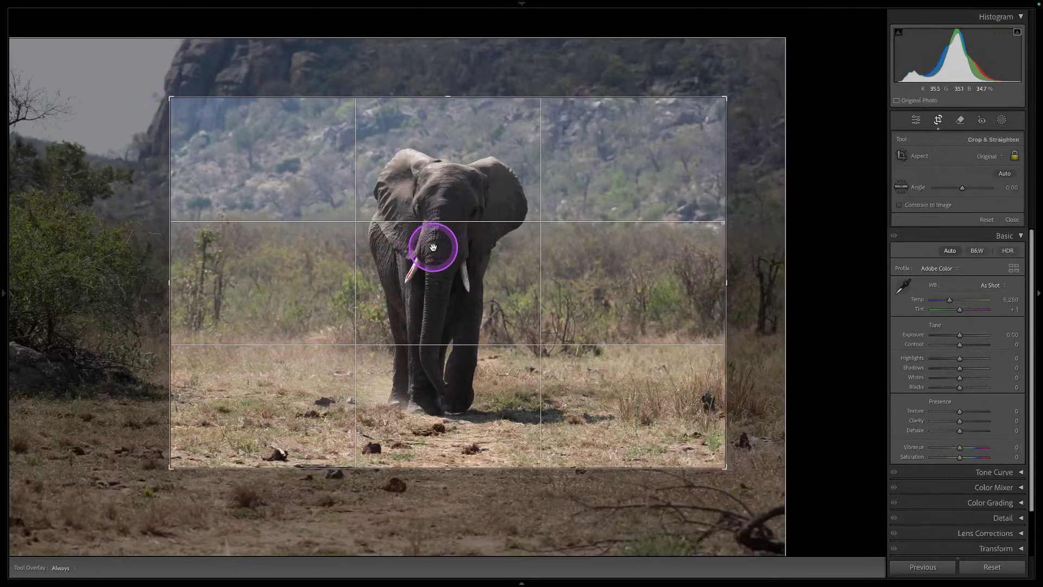
click(1010, 219)
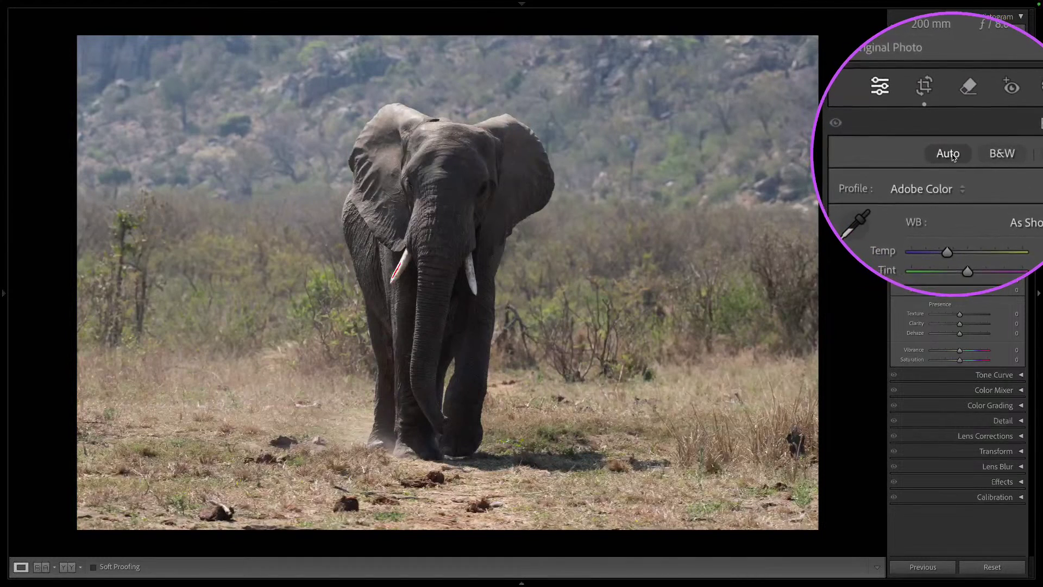
Step: Apply the Auto tone adjustments and reset Vibrance and Saturation to 0
click(948, 153)
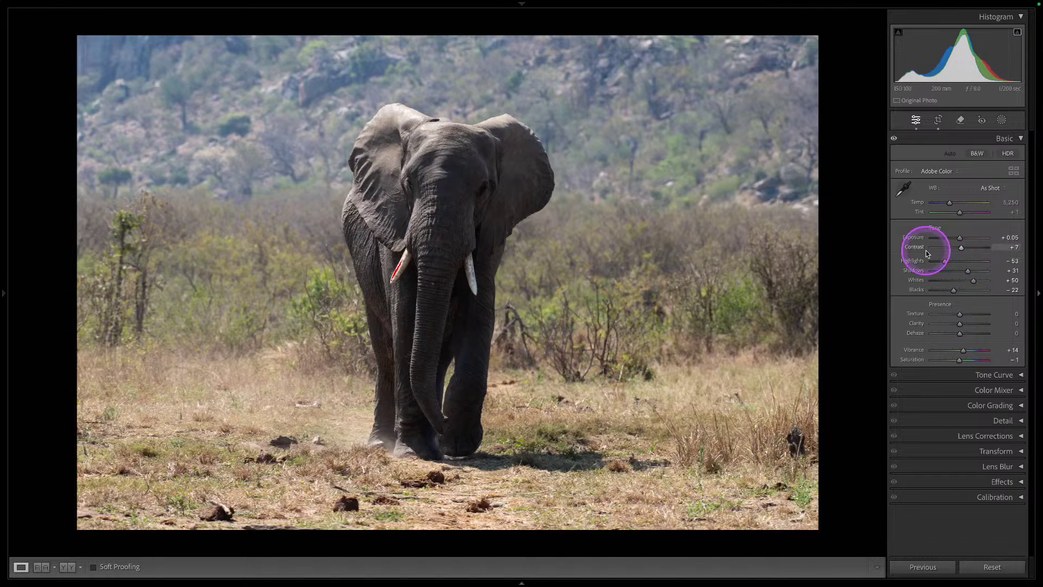
double_click(914, 349)
double_click(911, 359)
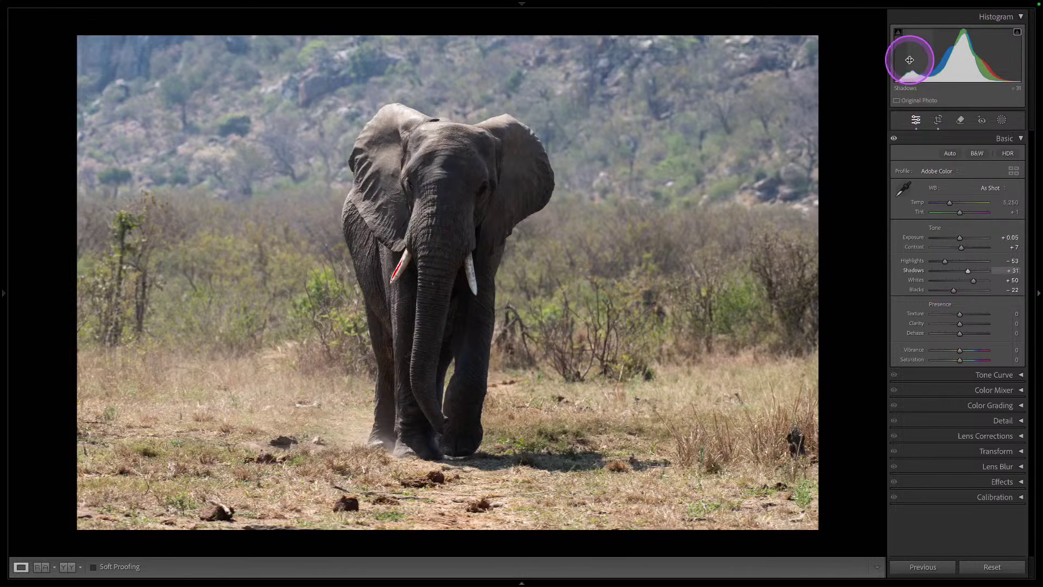
Step: Set Blacks to -38 and Whites to +66
drag(951, 293, 978, 282)
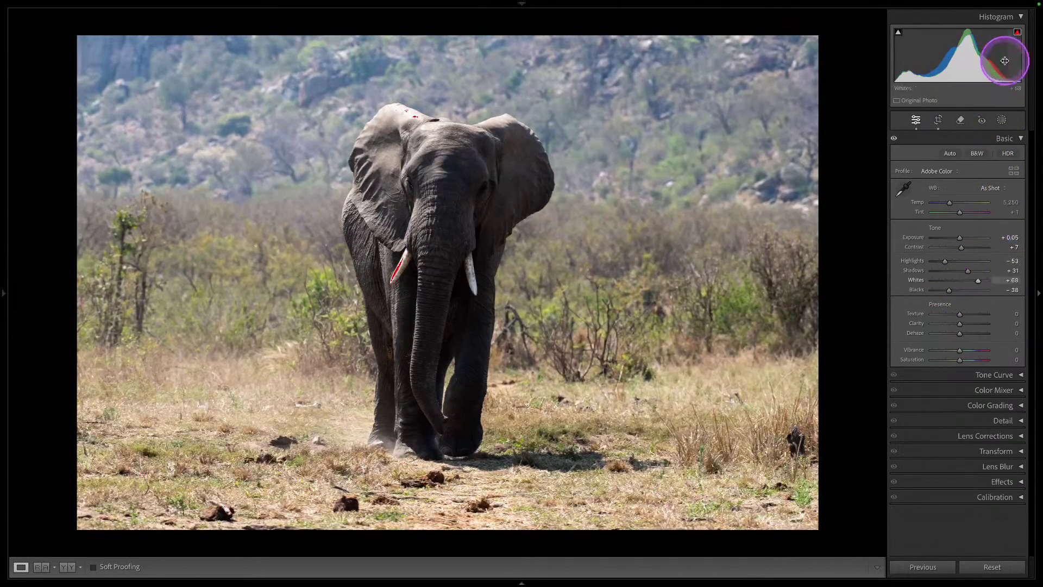
drag(979, 281, 977, 280)
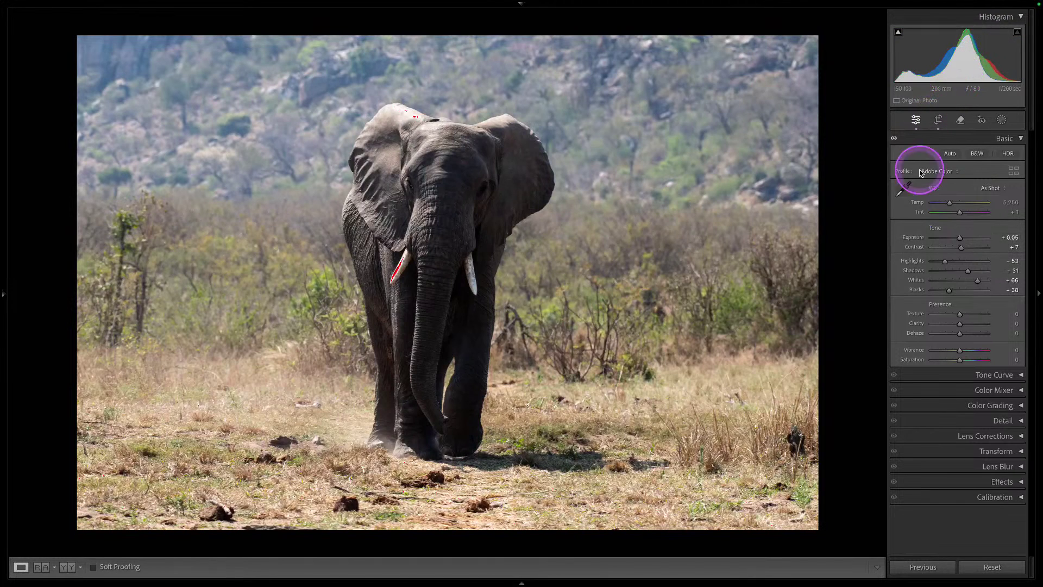
Step: Check the clipping preview for Blacks and Whites, and set Whites to +48 and Blacks to -39
key(alt)
mouse_move(948, 291)
mouse_down()
mouse_move(940, 294)
mouse_move(973, 281)
mouse_move(960, 284)
mouse_up()
key(alt)
click(977, 281)
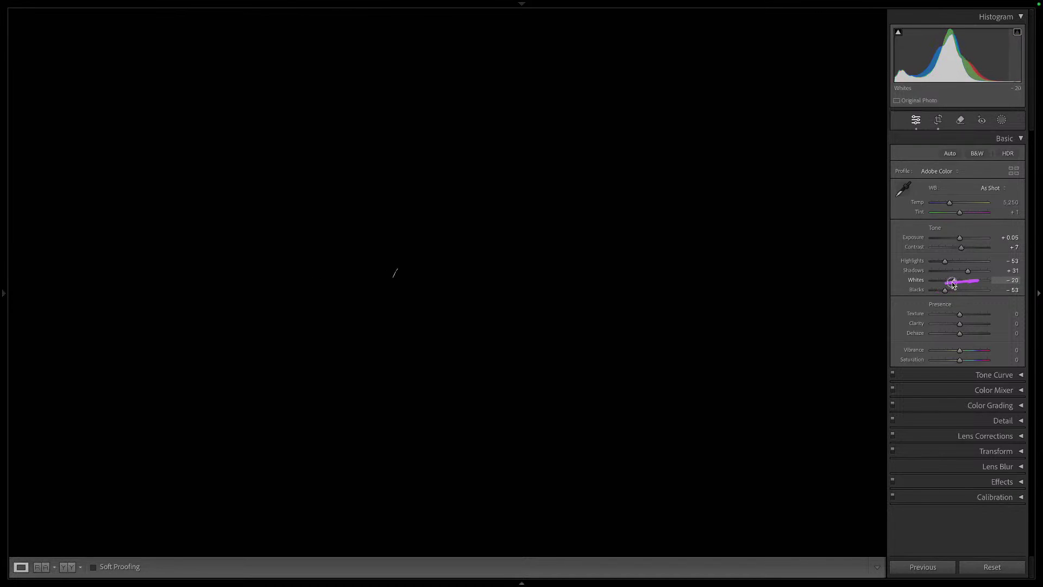
drag(953, 284, 951, 283)
click(970, 275)
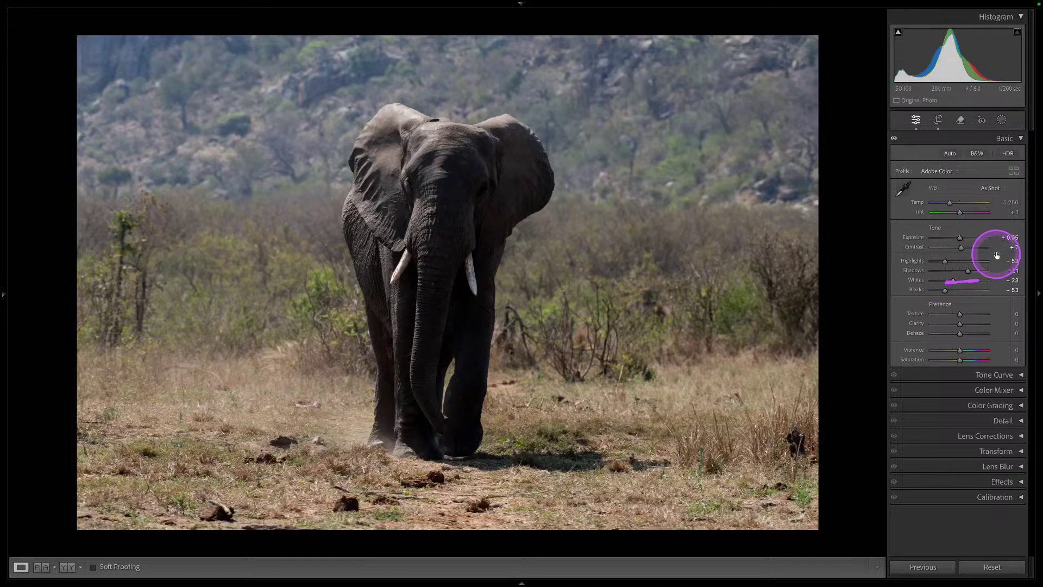
mouse_move(915, 278)
mouse_down()
mouse_move(917, 292)
mouse_move(952, 275)
mouse_move(917, 296)
mouse_up()
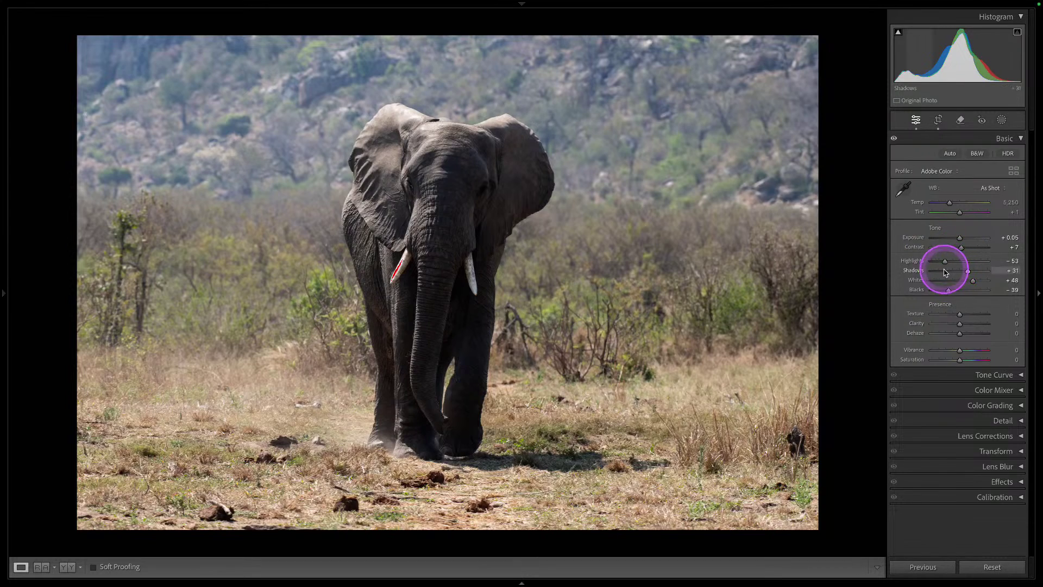
Step: Compare the edited elephant photo with its unedited version
key(backslash)
key(backslash)
key(backslash)
key(backslash)
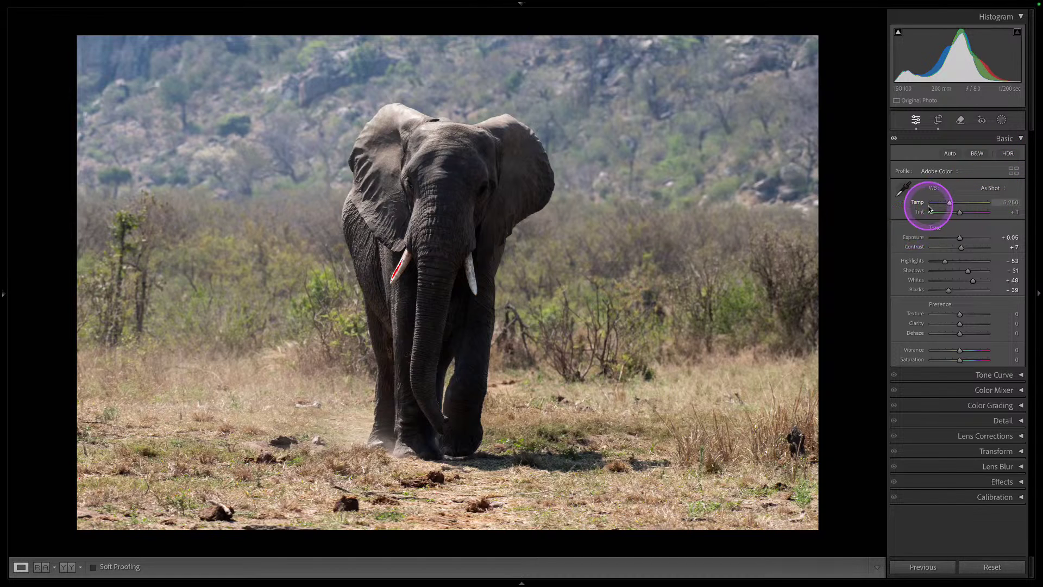
Step: Cool the colour temperature to 4,196 and switch the white balance preset to Auto
drag(952, 206, 940, 205)
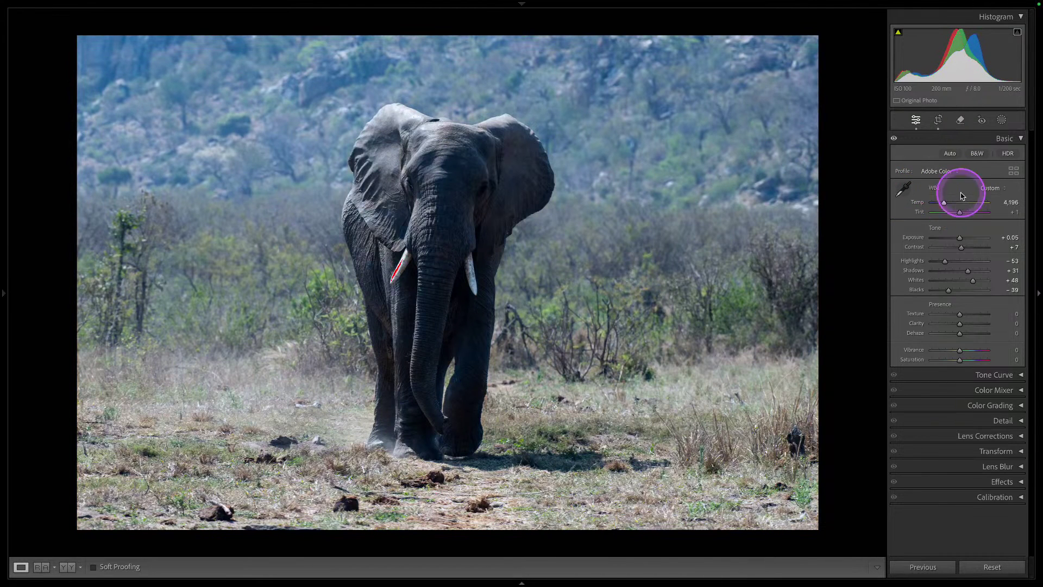
click(989, 188)
click(983, 115)
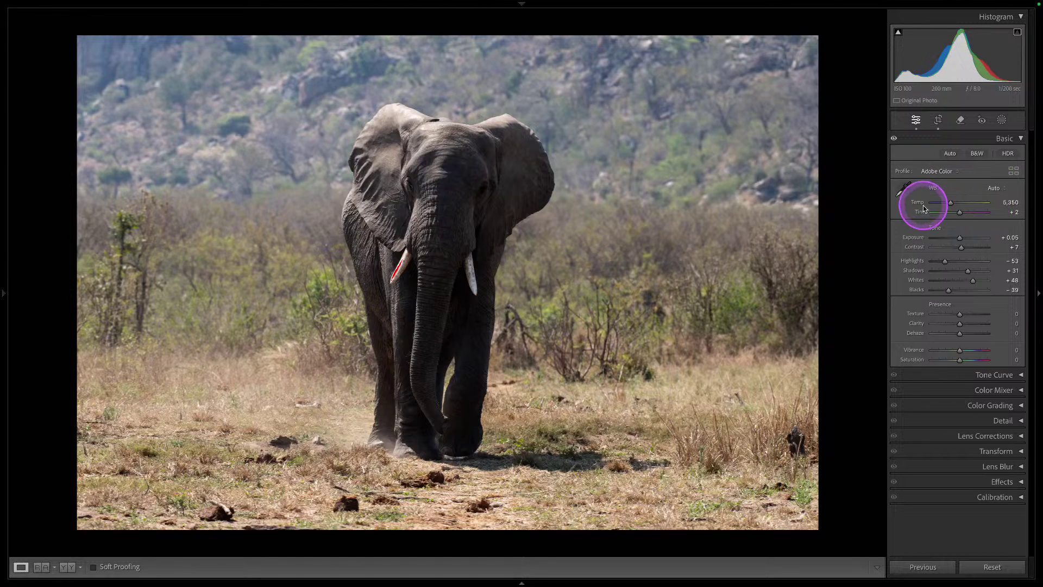
Step: Sample neutral spots on the elephant's tusks with the White Balance Selector, ending at Temp 5,400 and Tint 0
click(903, 189)
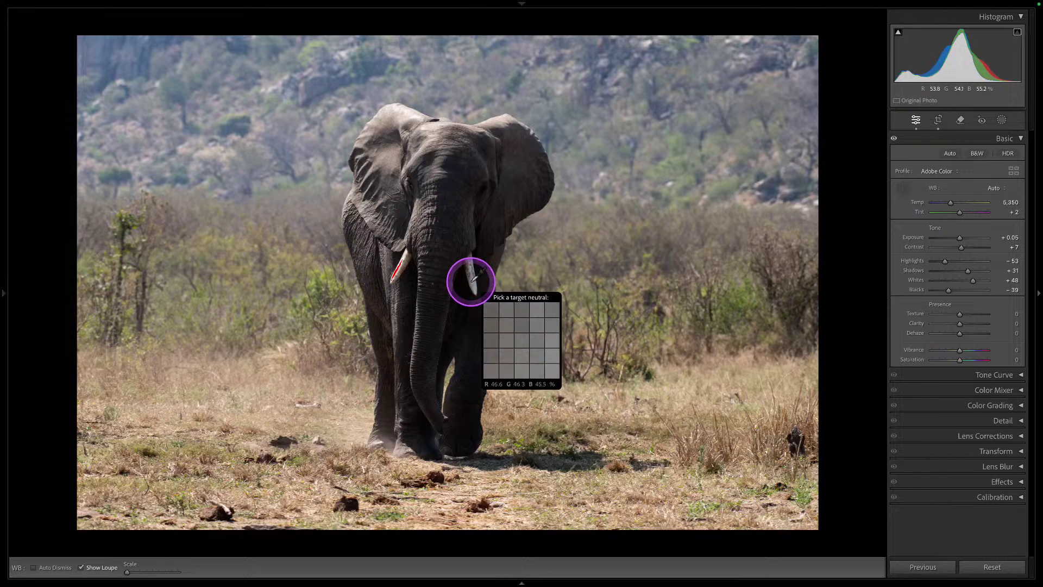
click(400, 262)
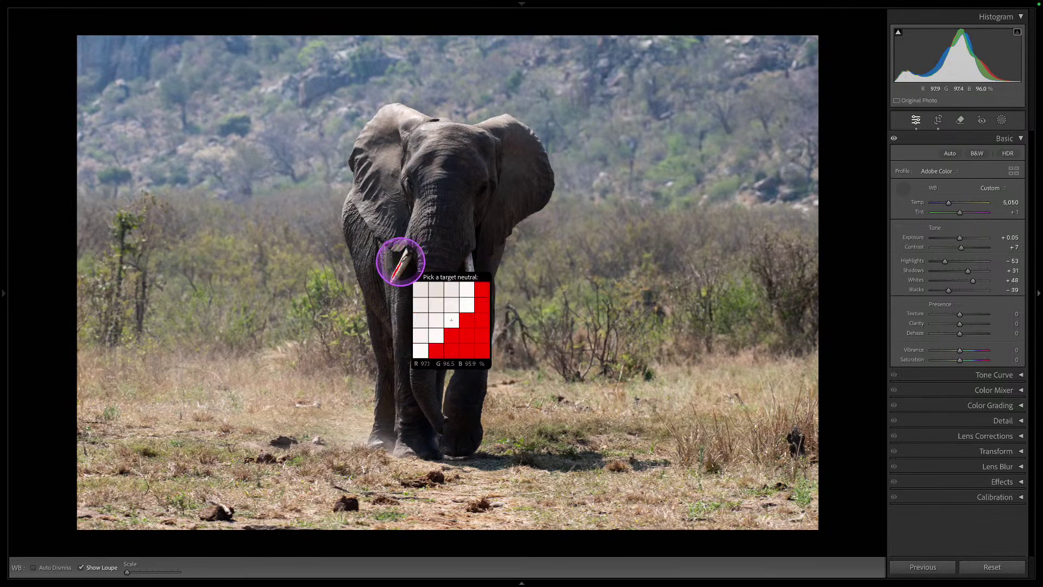
click(407, 254)
click(469, 263)
click(472, 275)
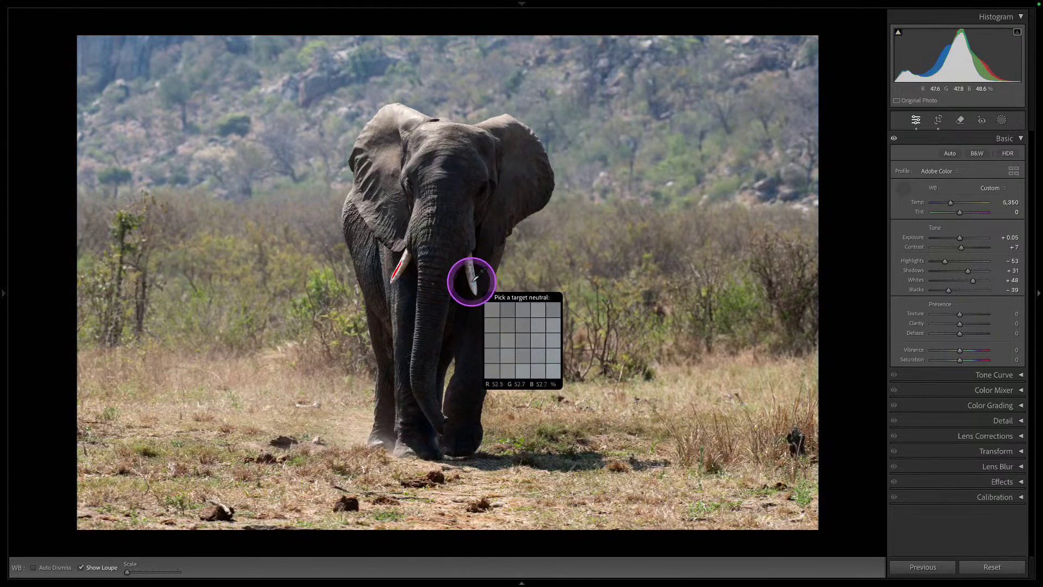
click(474, 283)
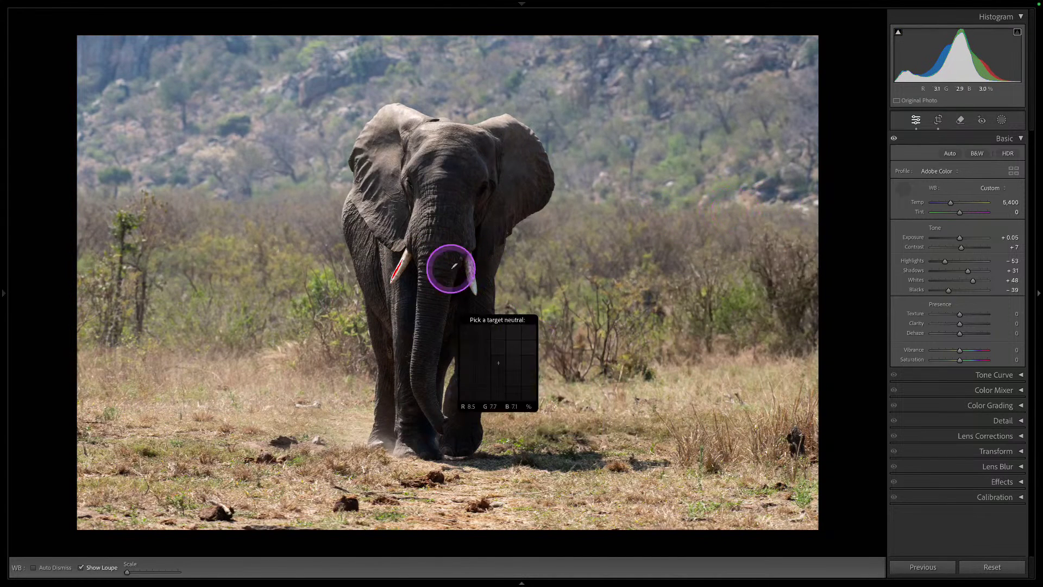
Step: Review the available white balance presets while keeping Custom, and put the White Balance Selector away
click(969, 194)
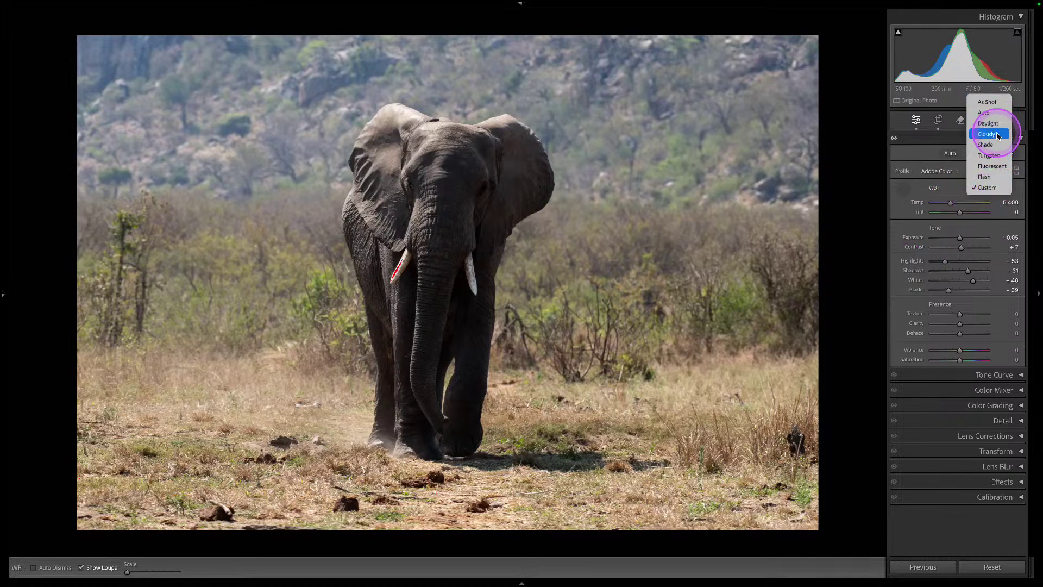
click(935, 200)
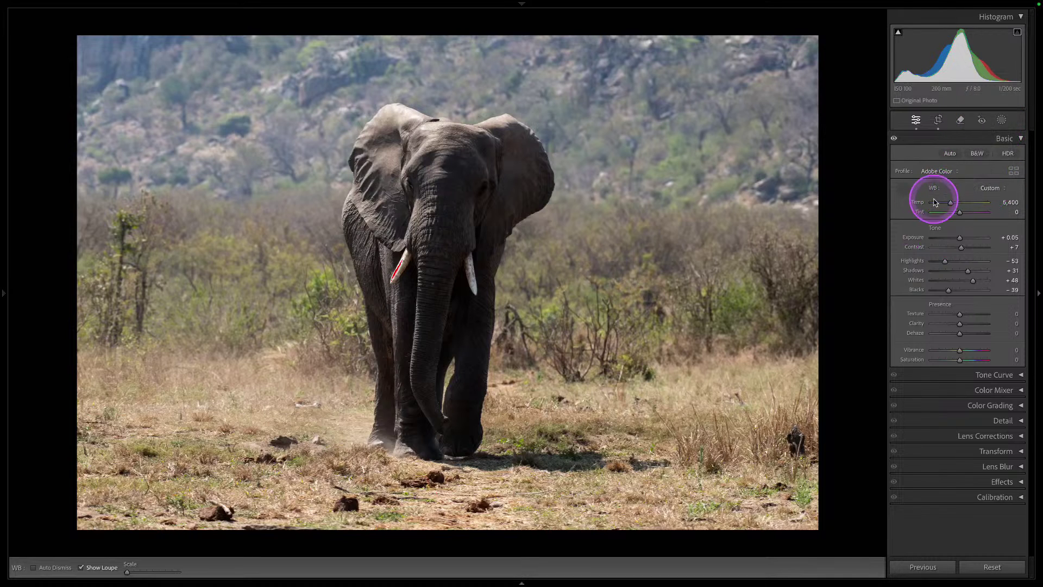
click(904, 188)
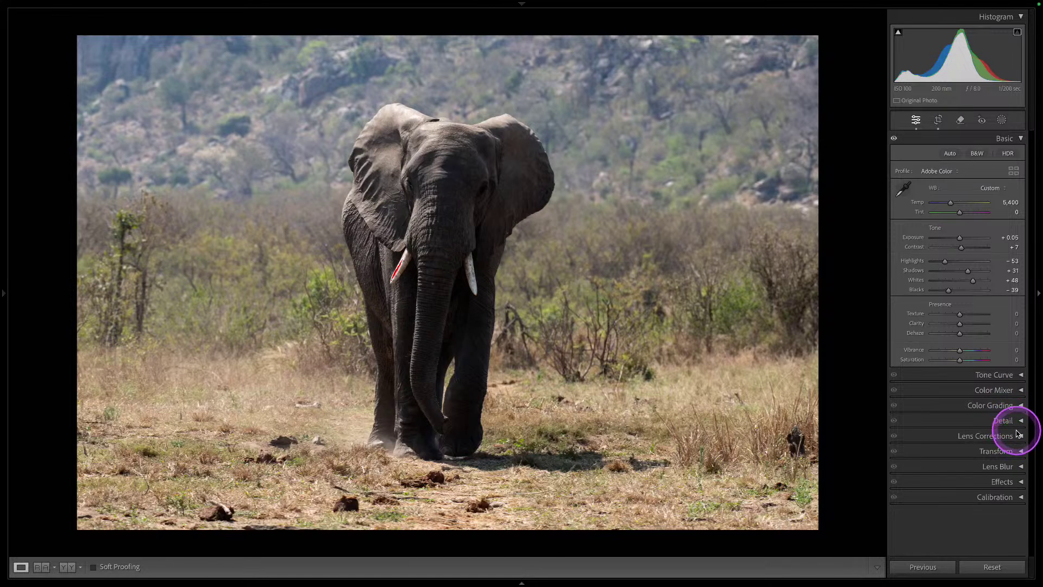
Step: Add contrast with the Tone Curve by setting the Lights region to +14 and the Darks region to -12
click(1015, 374)
scroll(955, 347, down, 3)
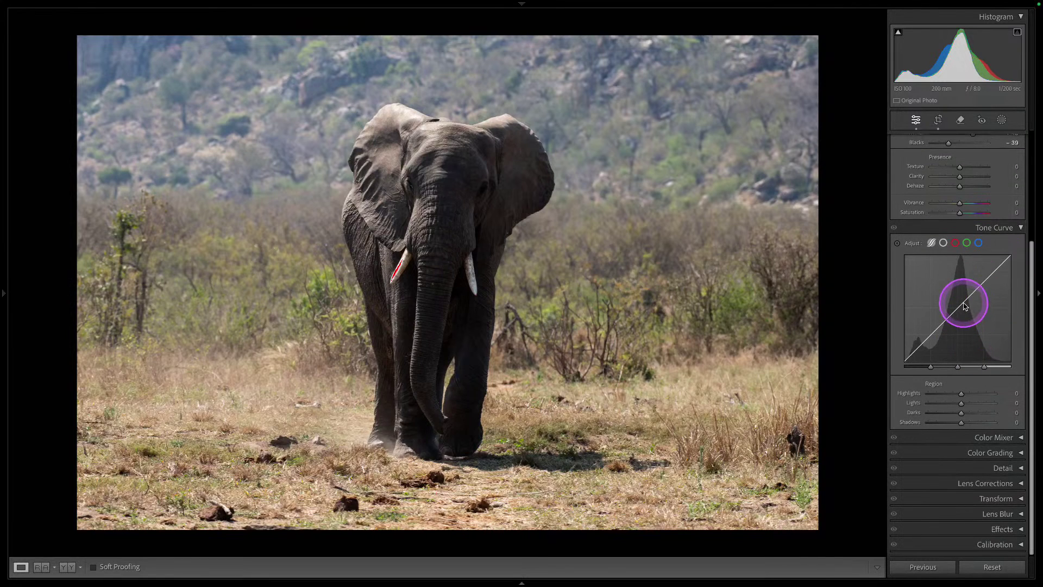
drag(964, 306, 962, 303)
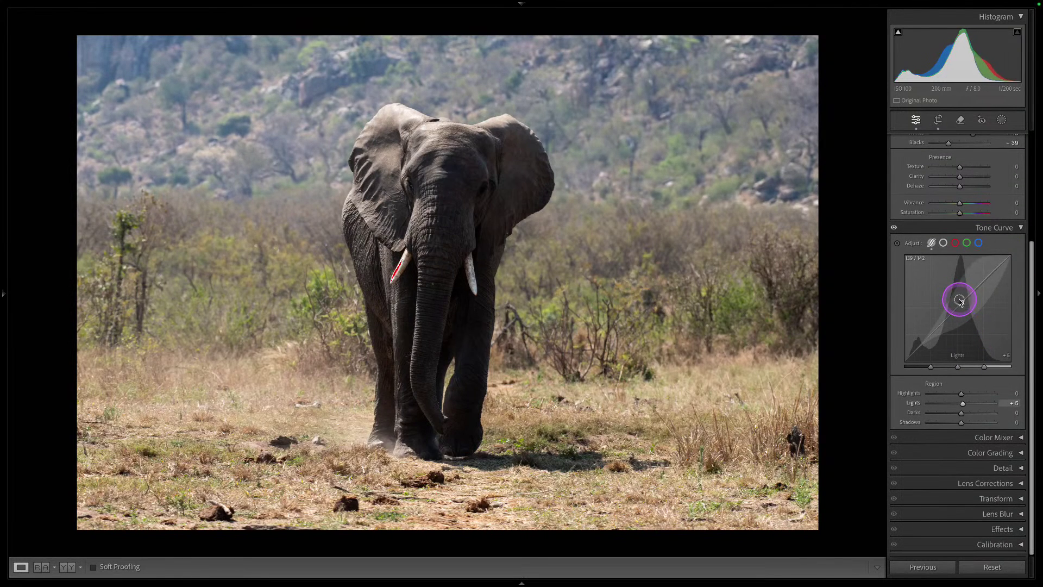
drag(958, 299, 955, 299)
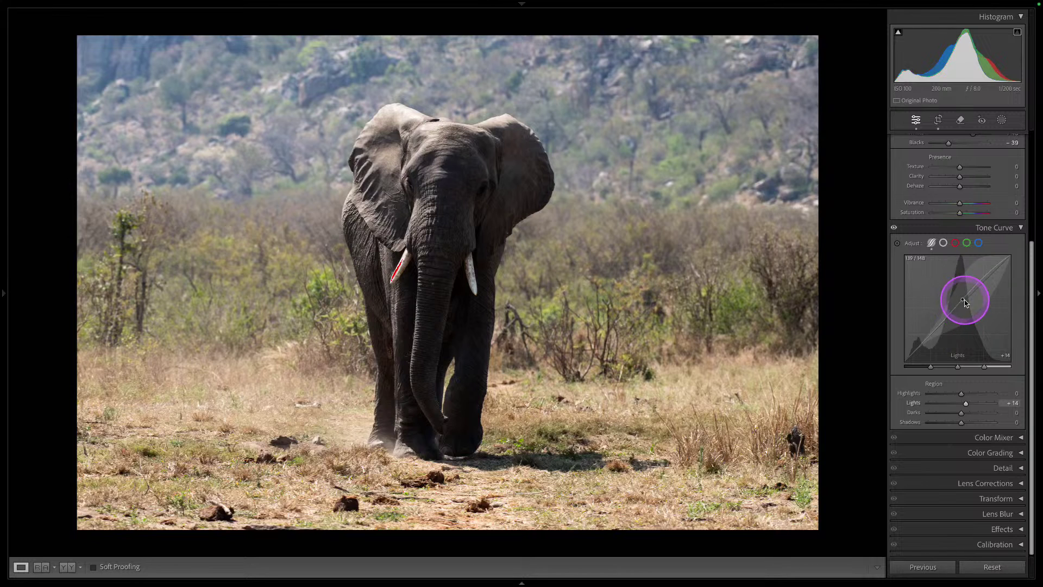
drag(937, 330, 942, 338)
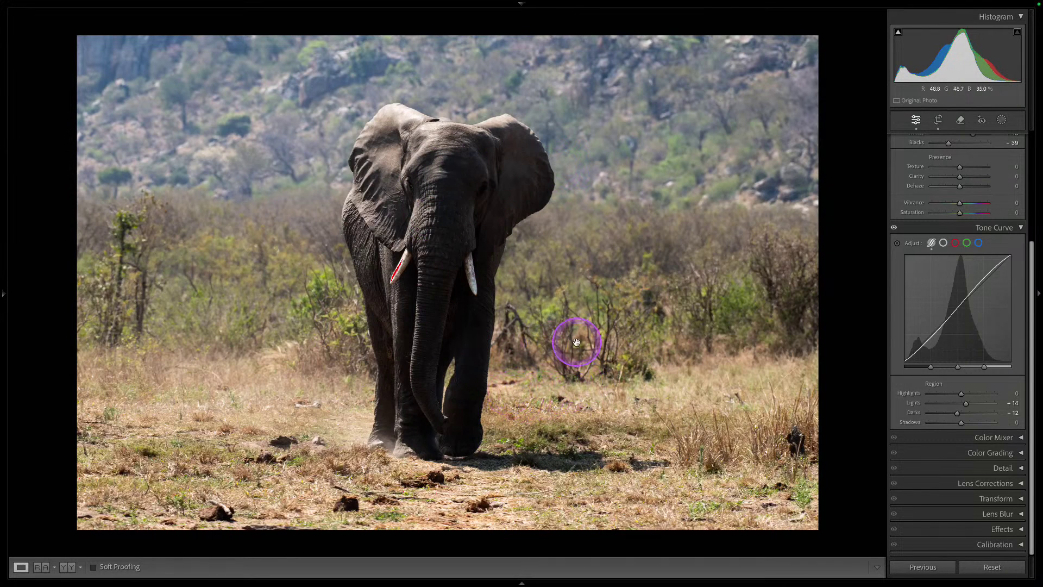
click(1020, 227)
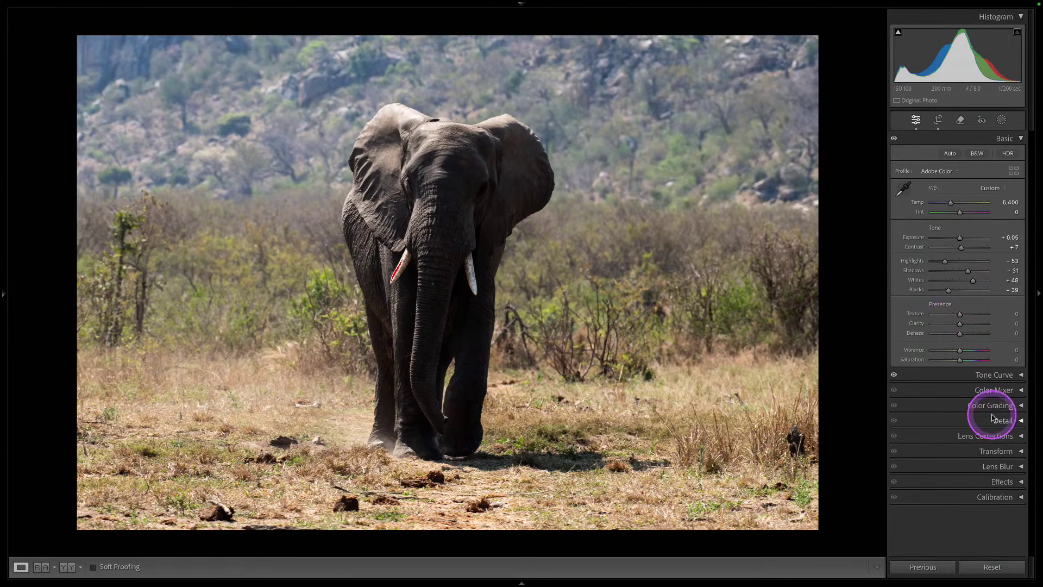
Step: Enable Profile Corrections in the Lens Corrections, switching them off and on to compare the photo with and without them
click(1021, 436)
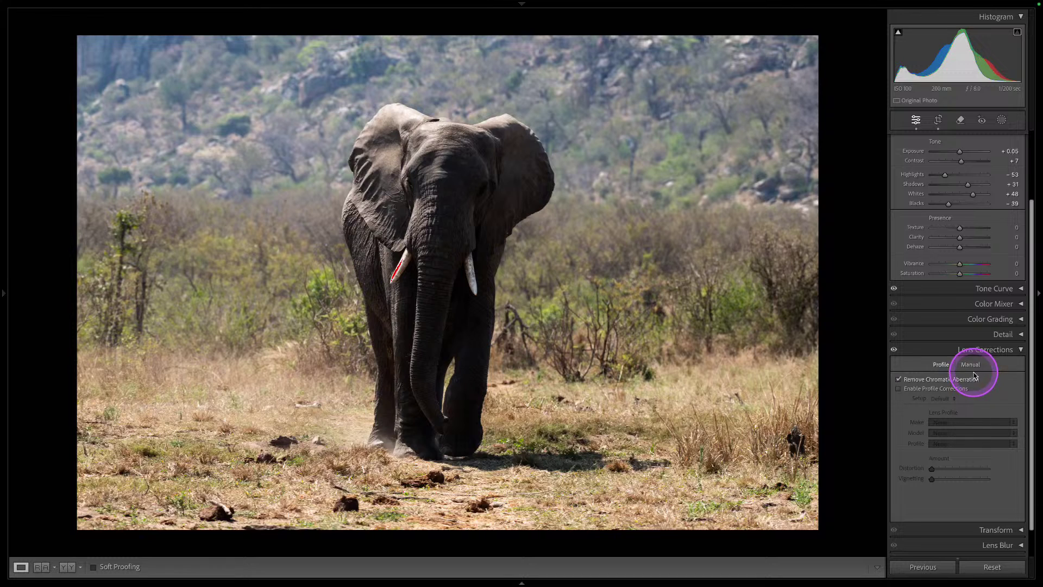
click(905, 390)
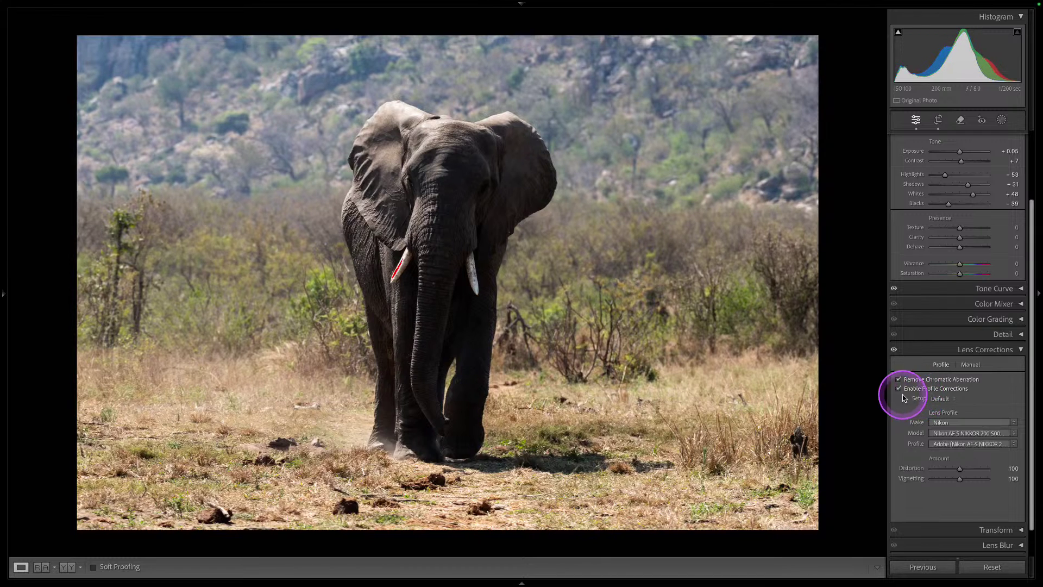
click(899, 389)
click(899, 392)
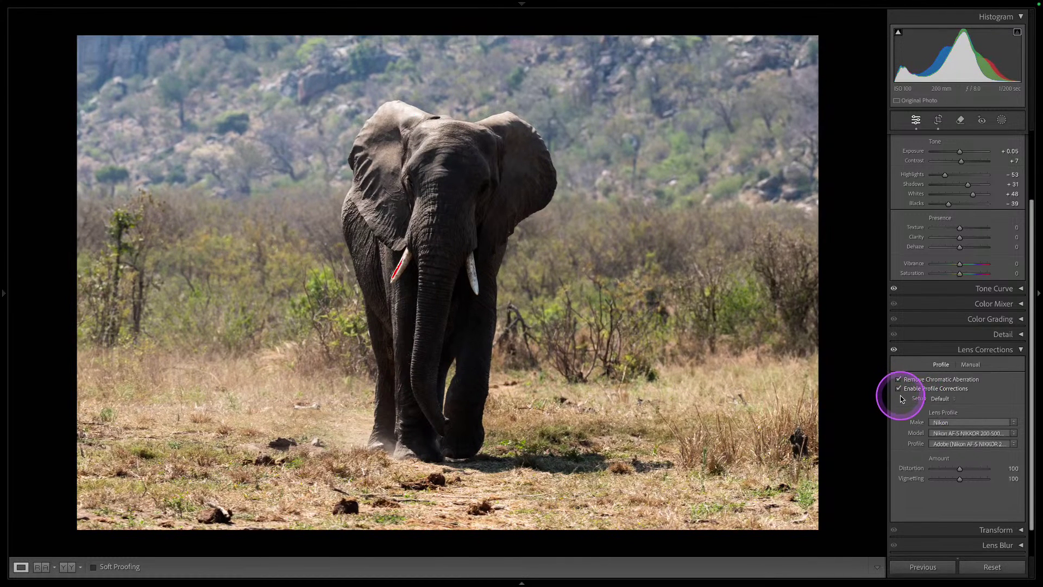
click(899, 389)
click(899, 390)
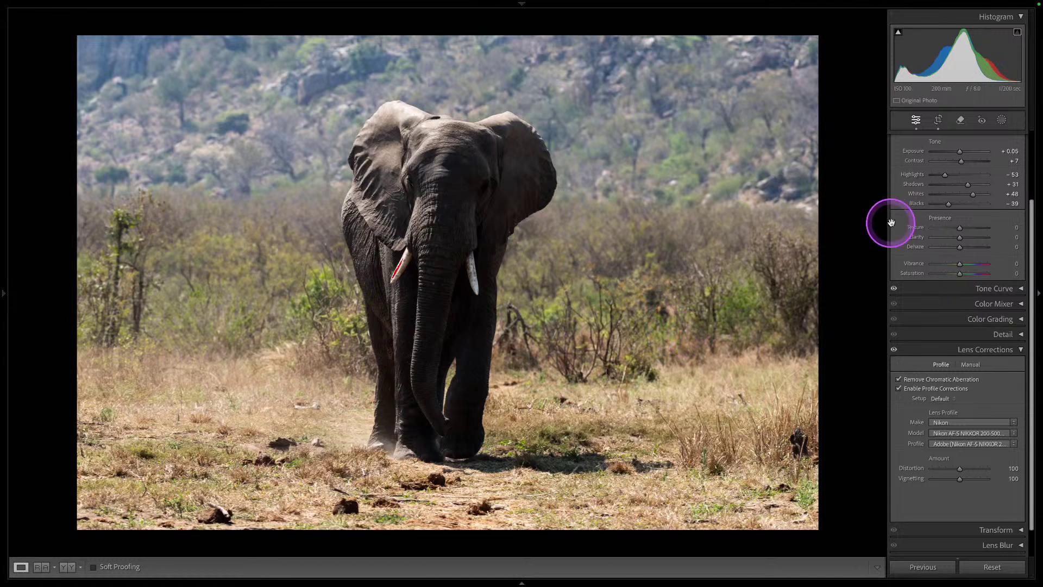
scroll(935, 283, down, 1)
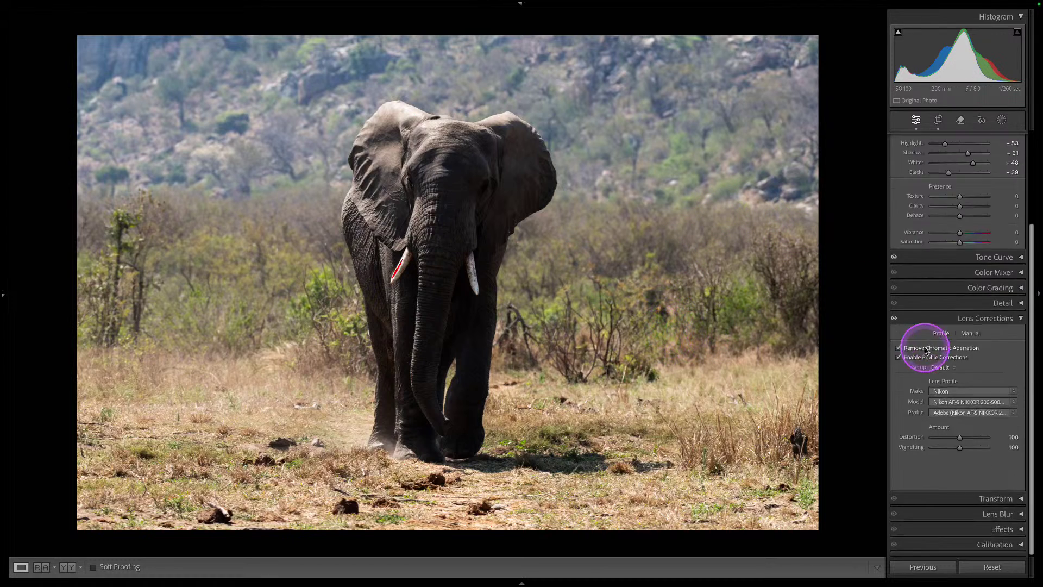
click(1020, 319)
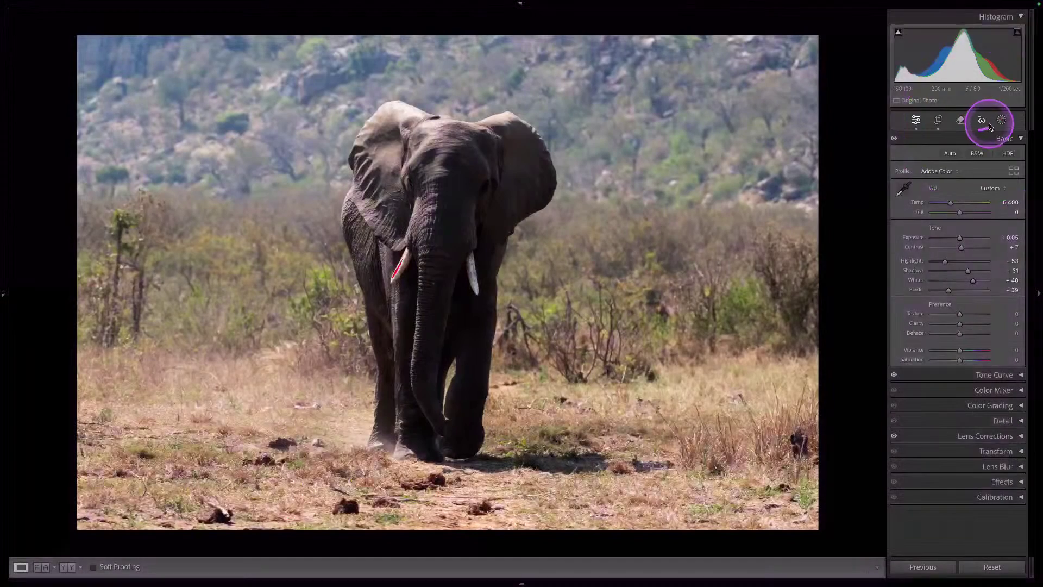
Step: Create a Select Subject mask covering the elephant
click(1003, 123)
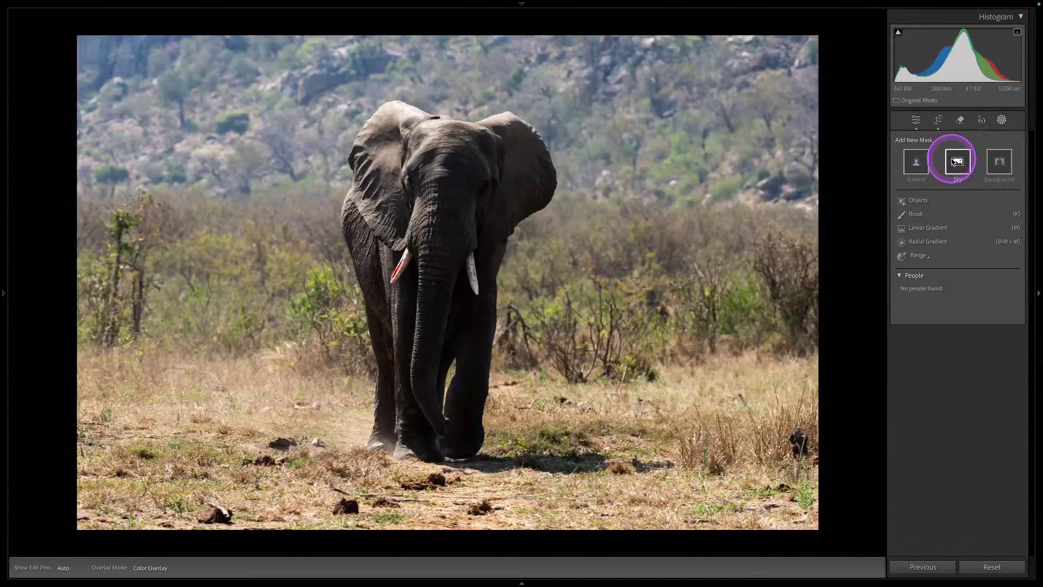
click(916, 162)
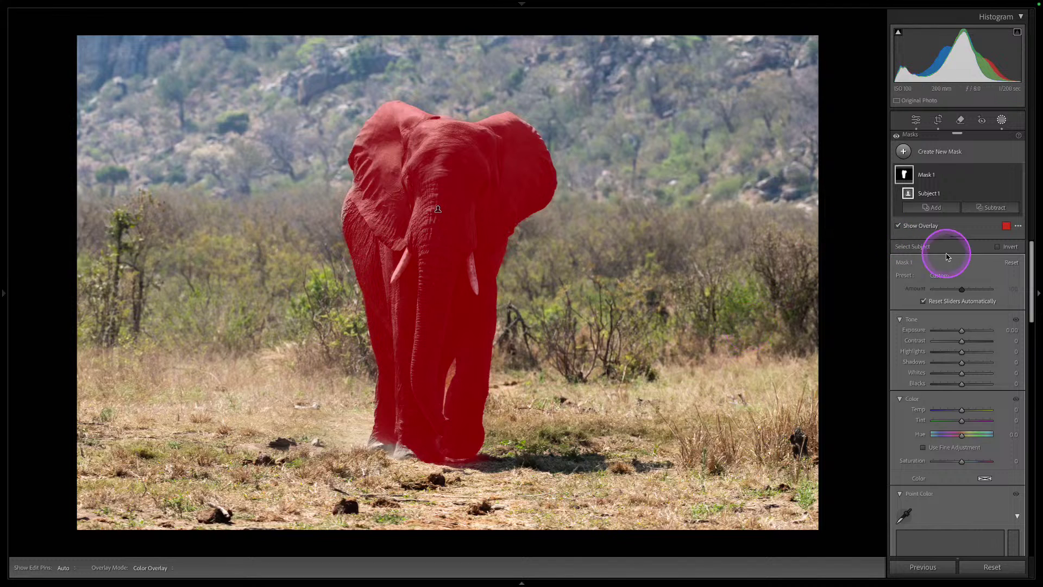
scroll(977, 326, down, 2)
scroll(995, 327, up, 1)
scroll(992, 340, up, 1)
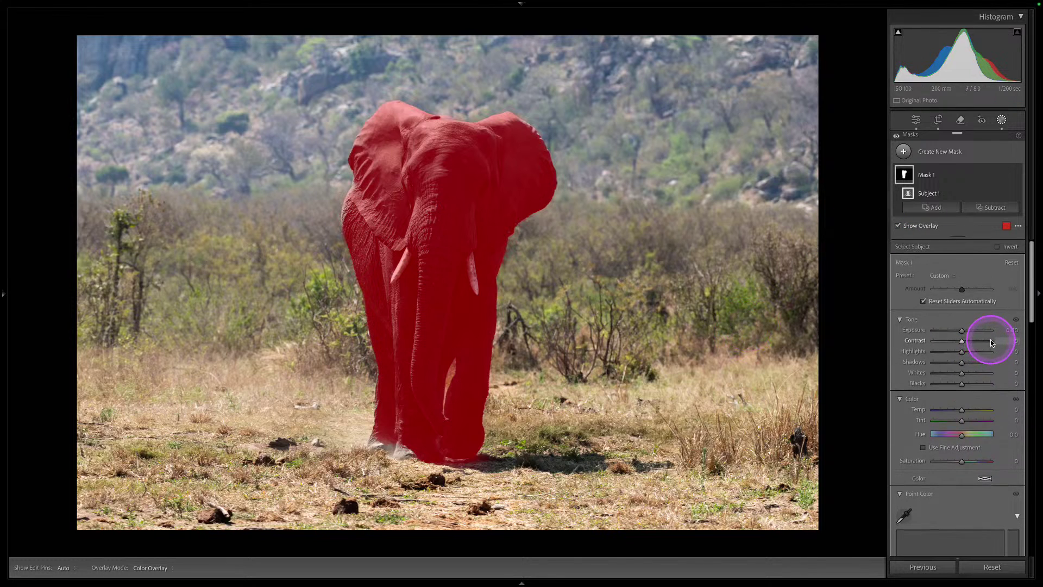
Step: Set Shadows to 100 and Contrast to 23 on the elephant's subject mask
scroll(992, 344, down, 2)
drag(963, 324, 975, 321)
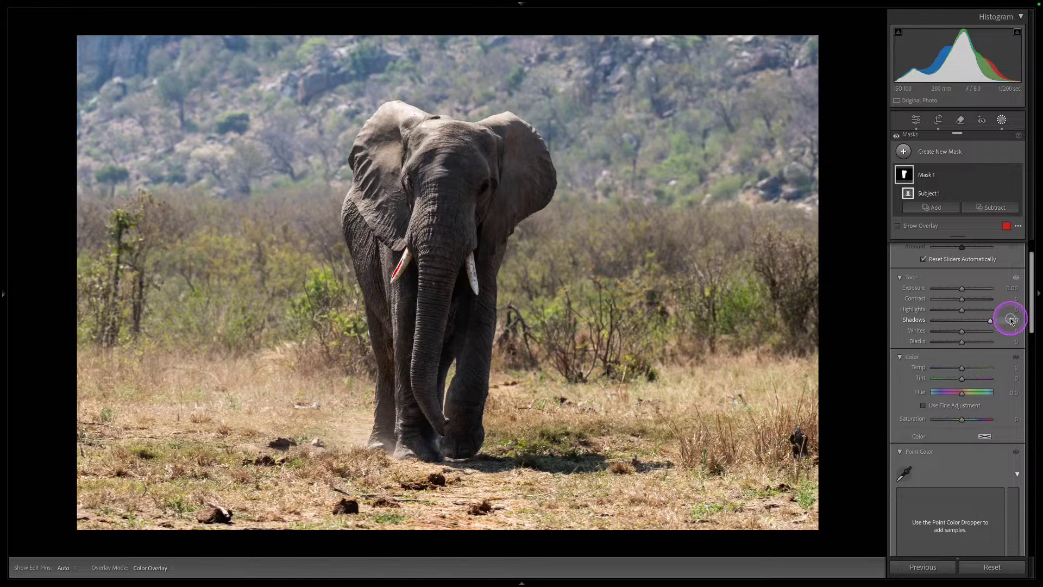
drag(1011, 320, 1011, 321)
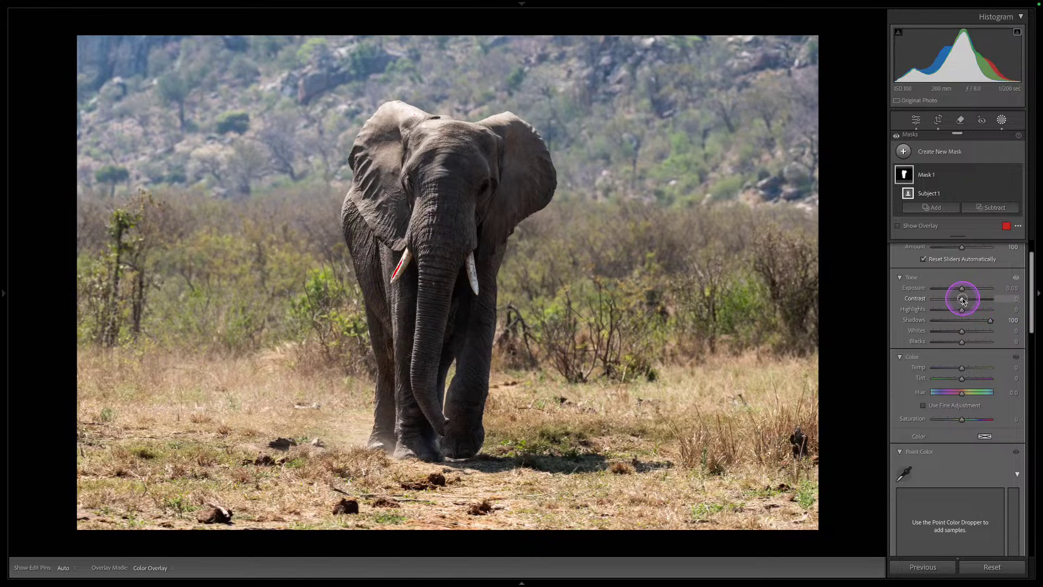
scroll(969, 342, down, 2)
scroll(967, 369, down, 8)
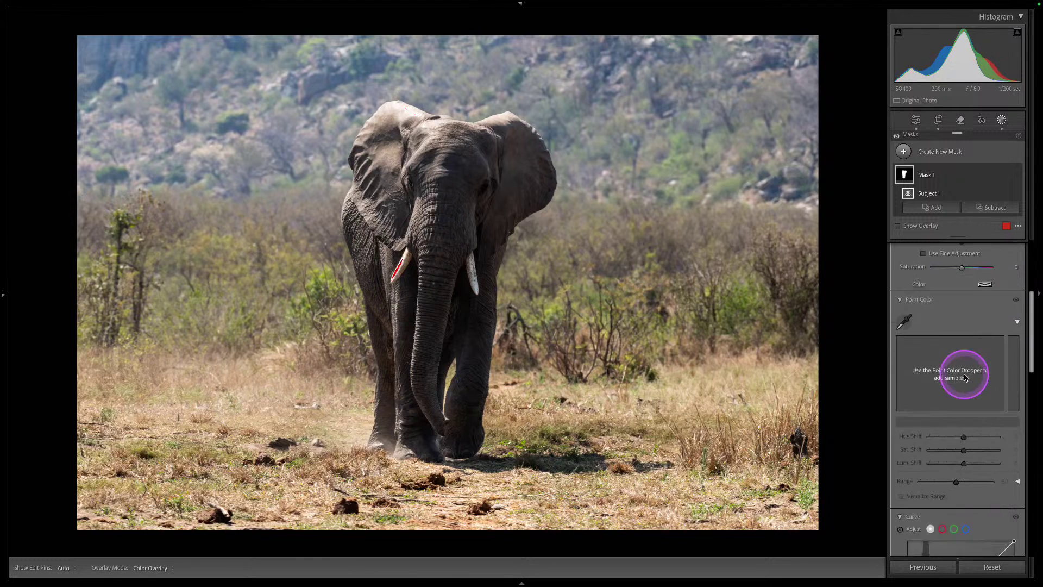
scroll(962, 375, up, 10)
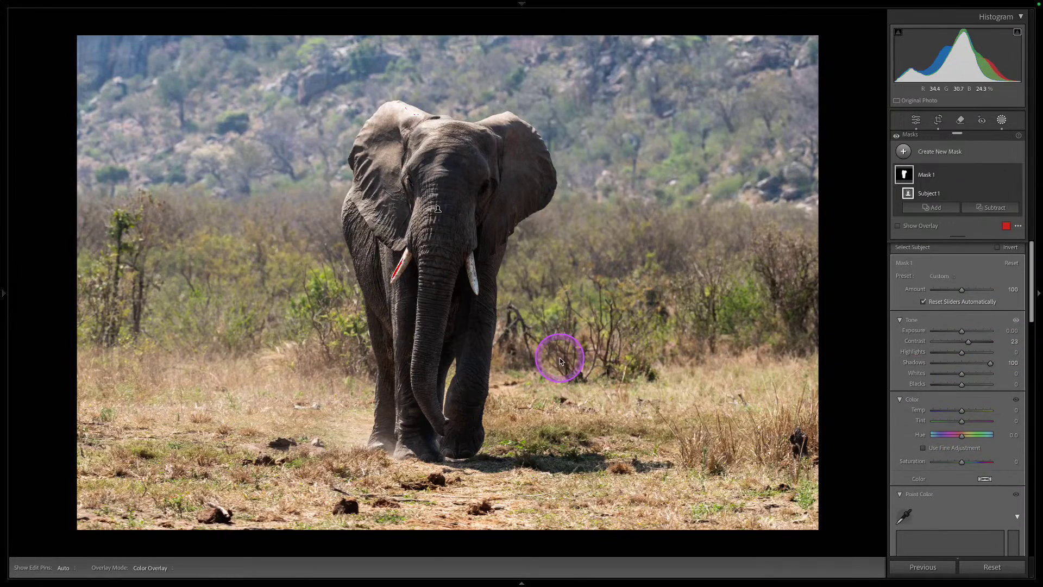
Step: Bring out the elephant's skin detail by setting the subject mask's Clarity to 35 and Texture to 37
scroll(560, 357, up, 5)
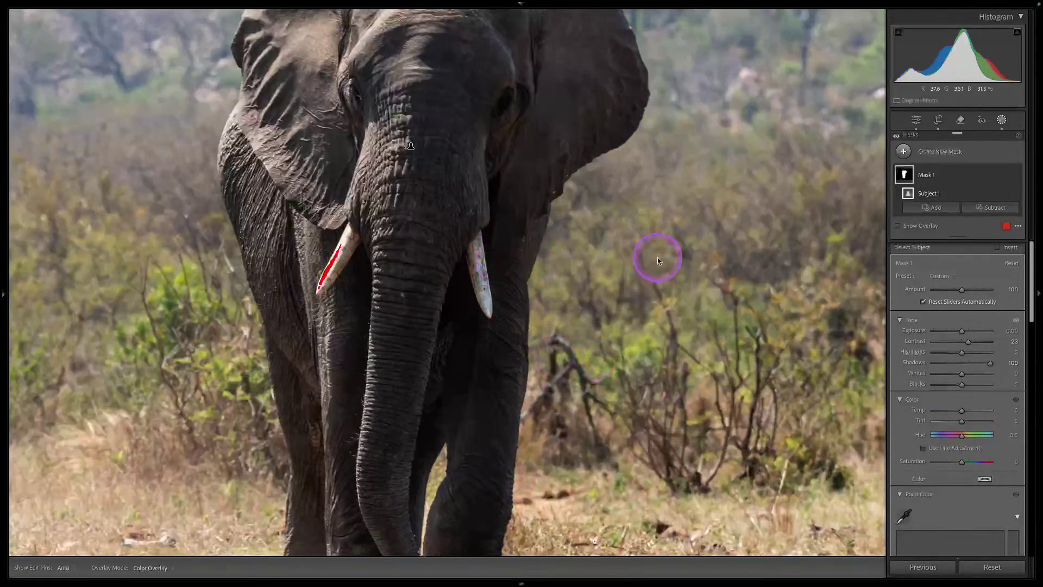
scroll(961, 396, down, 7)
scroll(956, 399, down, 10)
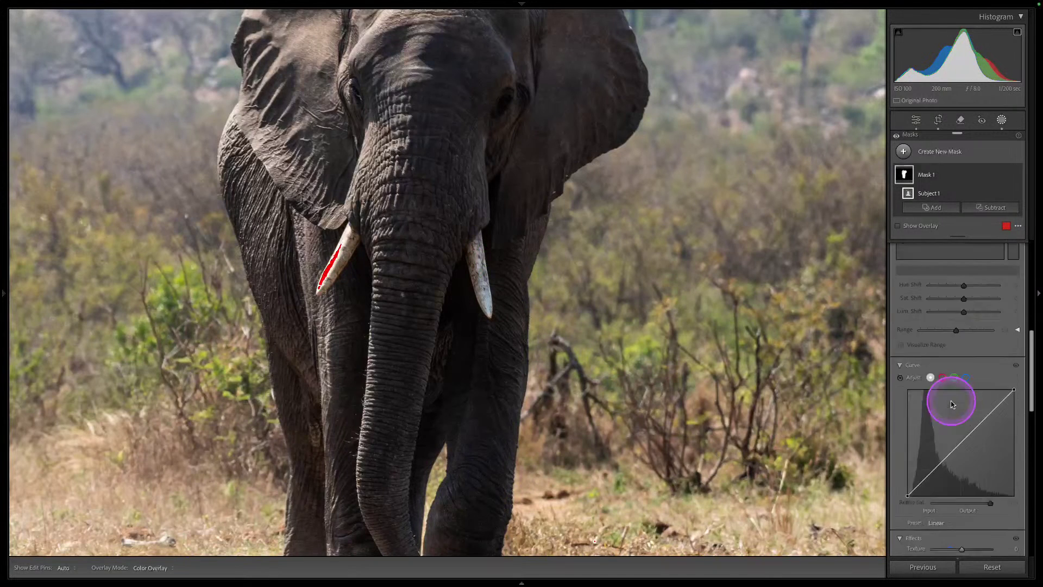
drag(960, 364, 963, 367)
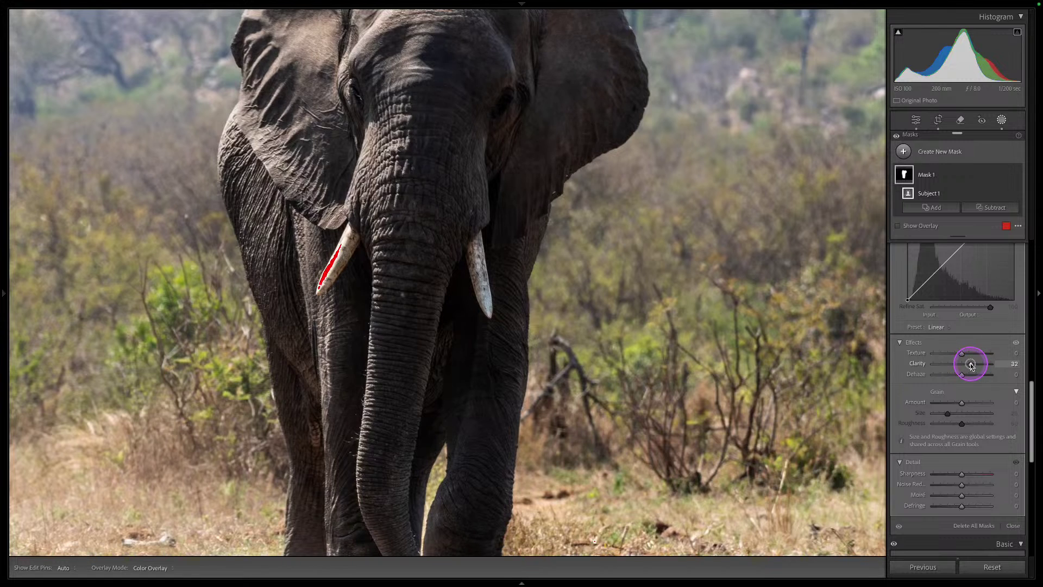
click(961, 354)
drag(971, 367, 971, 354)
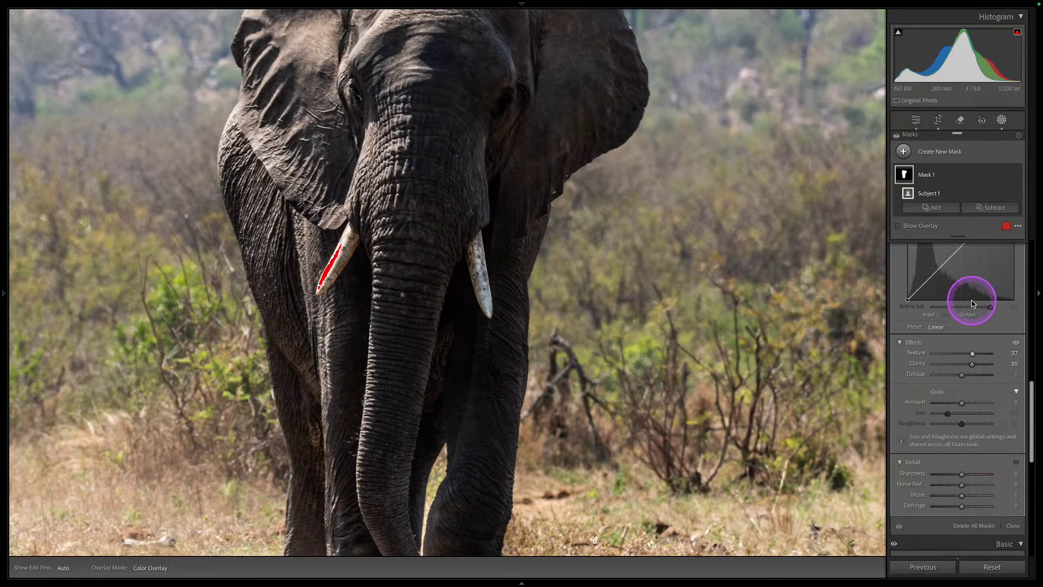
Step: Compare the elephant with and without the mask's adjustments, both close up and in the full photo
mouse_move(954, 174)
click(1016, 175)
click(1016, 175)
click(1016, 175)
click(1016, 175)
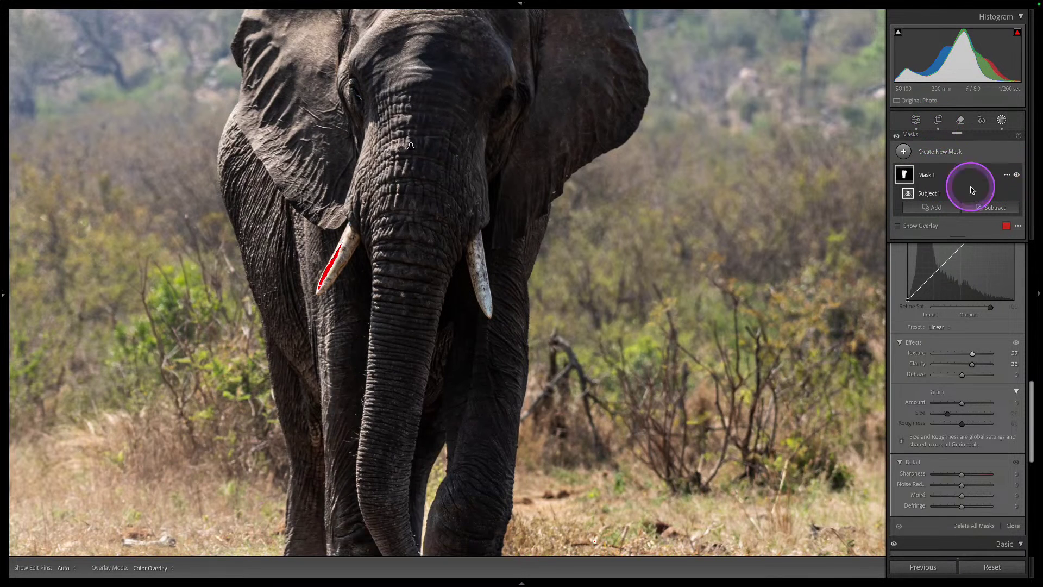
key(z)
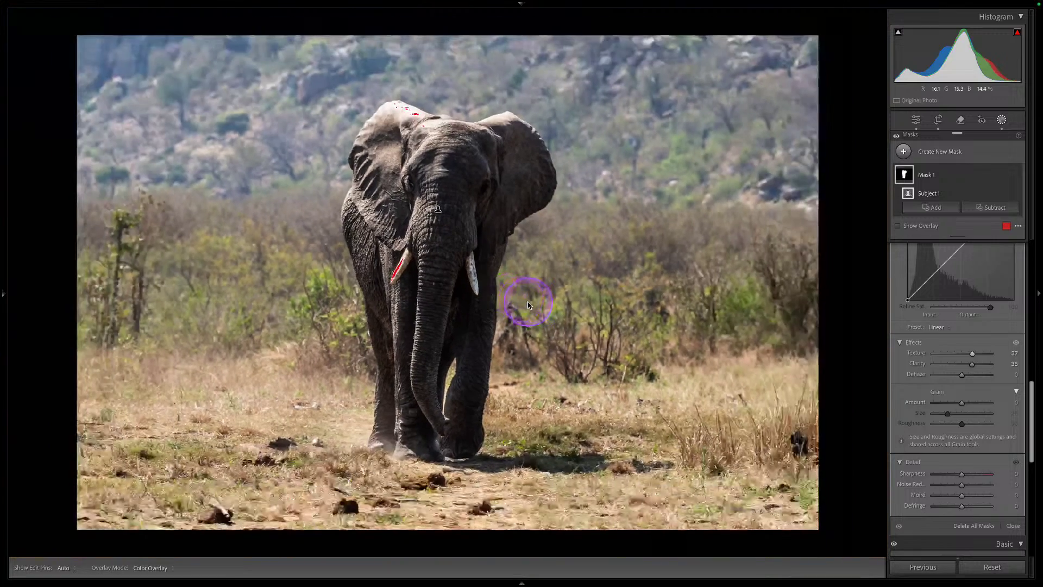
click(851, 115)
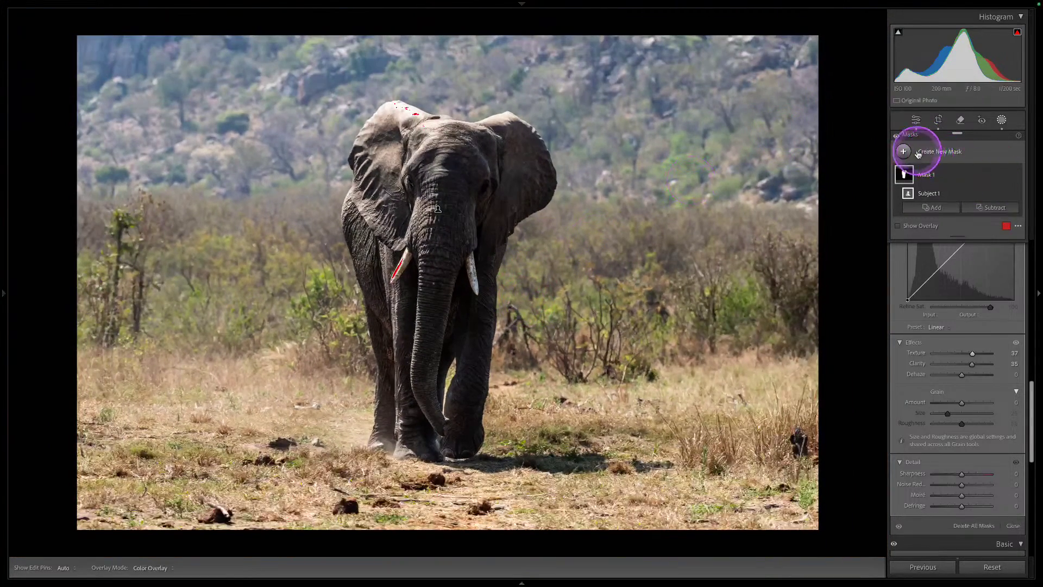
click(896, 136)
click(896, 136)
click(897, 136)
click(896, 136)
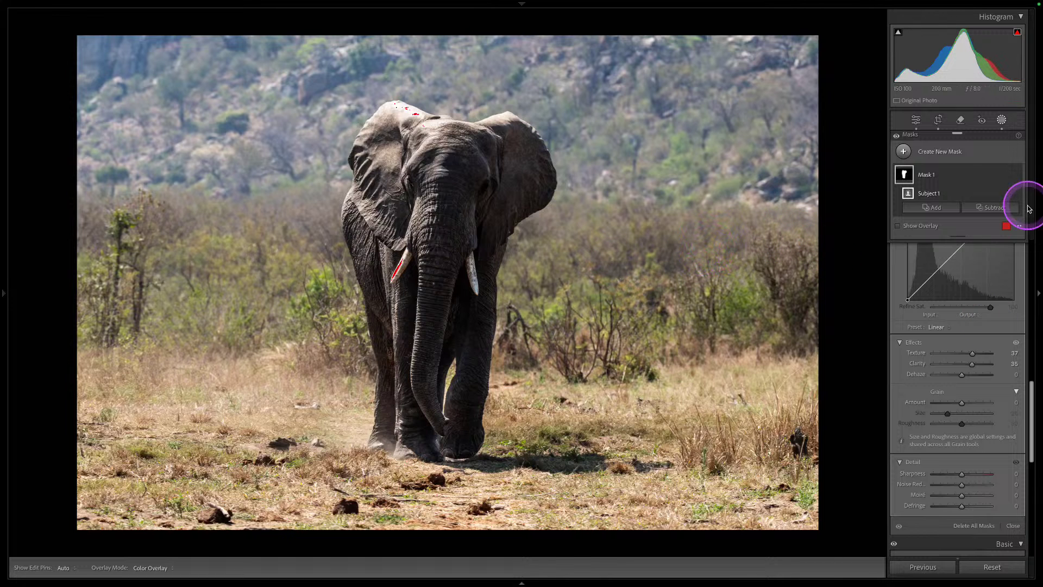
Step: Compare the fully edited photo with its unedited version
key(backslash)
key(backslash)
key(backslash)
key(backslash)
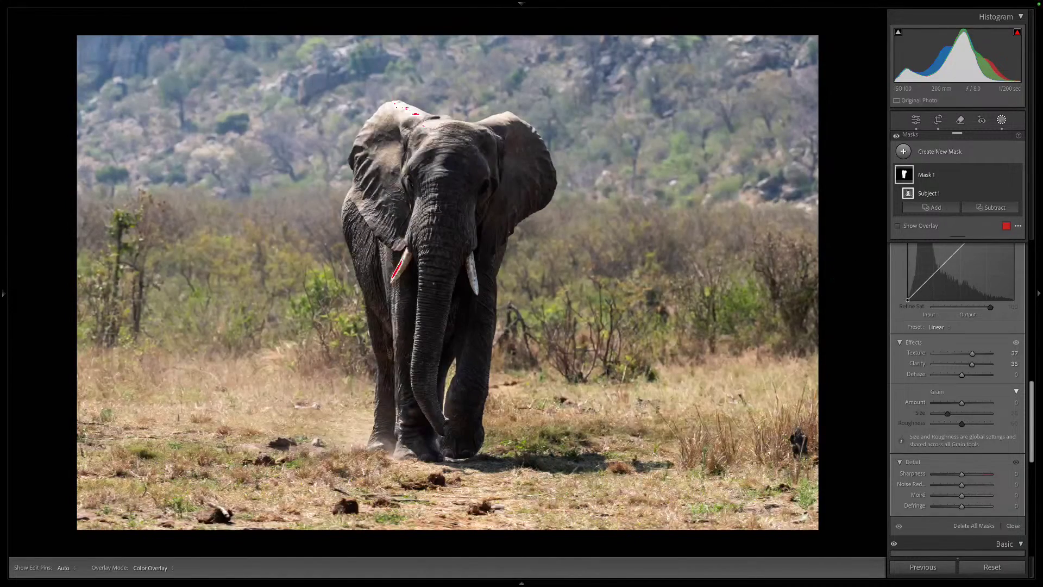
Step: Try the whole photo's Blacks at -28, undo the change, and return to the subject mask's tone settings
scroll(947, 320, down, 2)
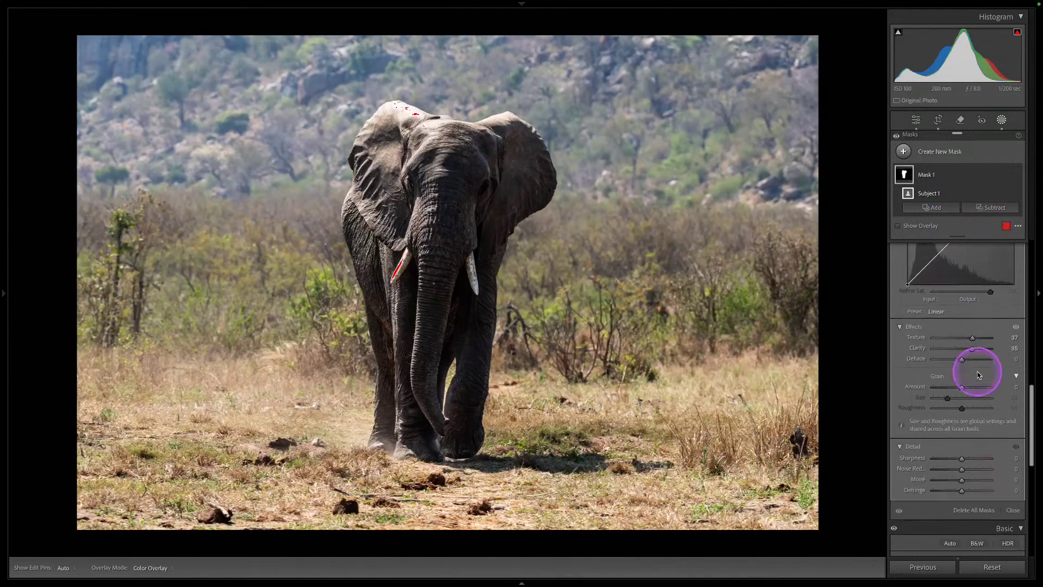
scroll(978, 368, down, 10)
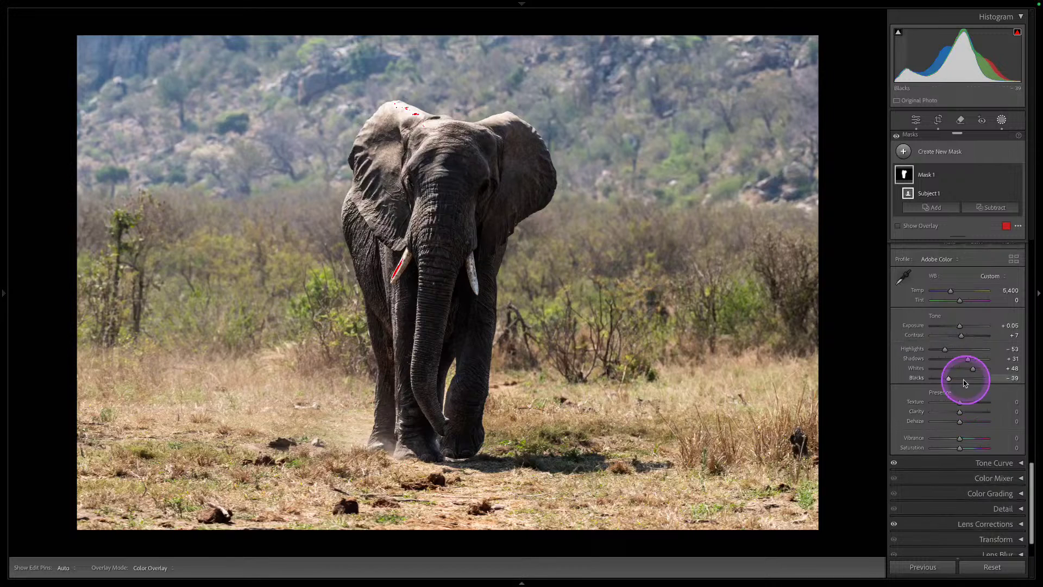
drag(947, 381, 950, 377)
scroll(963, 384, up, 2)
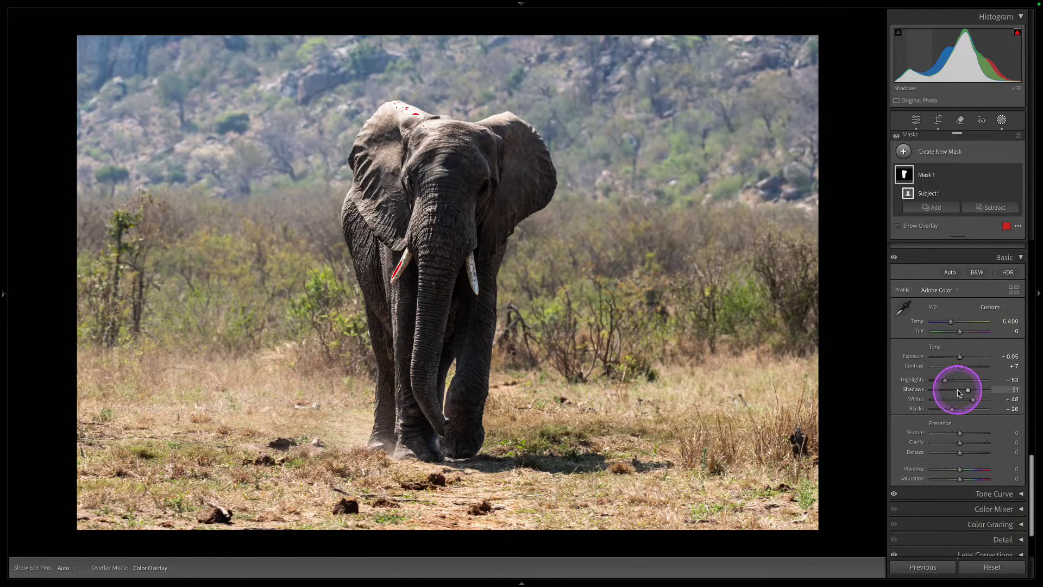
key(ctrl+z)
scroll(977, 348, down, 10)
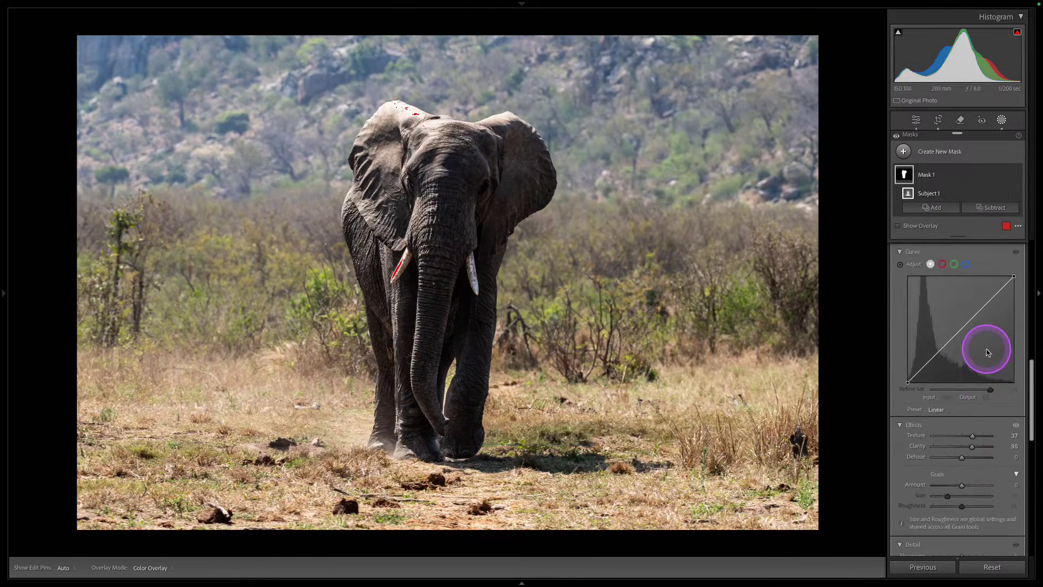
scroll(986, 353, up, 6)
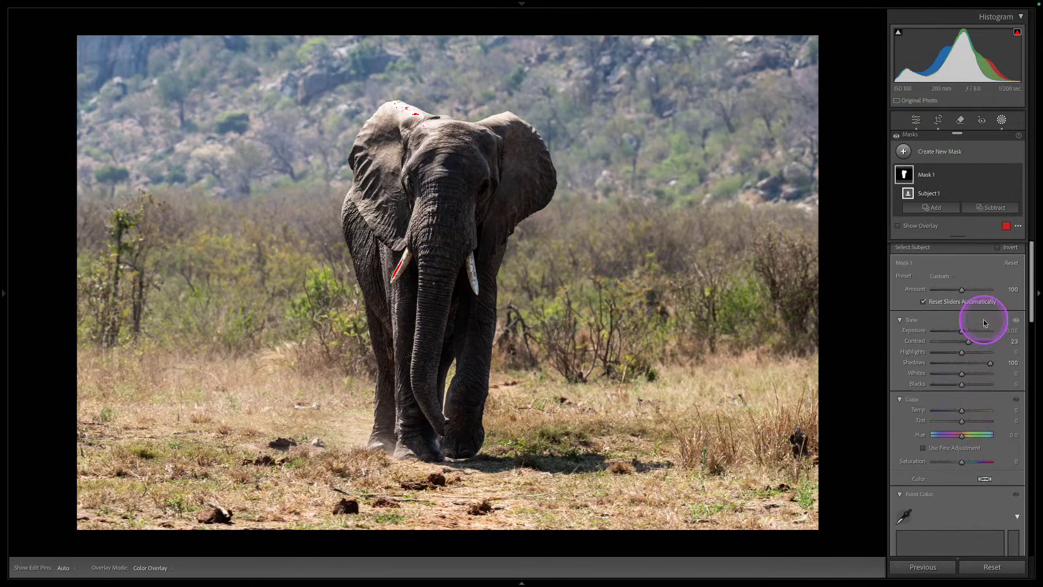
Step: Lift the elephant's darkest tones by setting the subject mask's Blacks to 21
drag(960, 388, 979, 384)
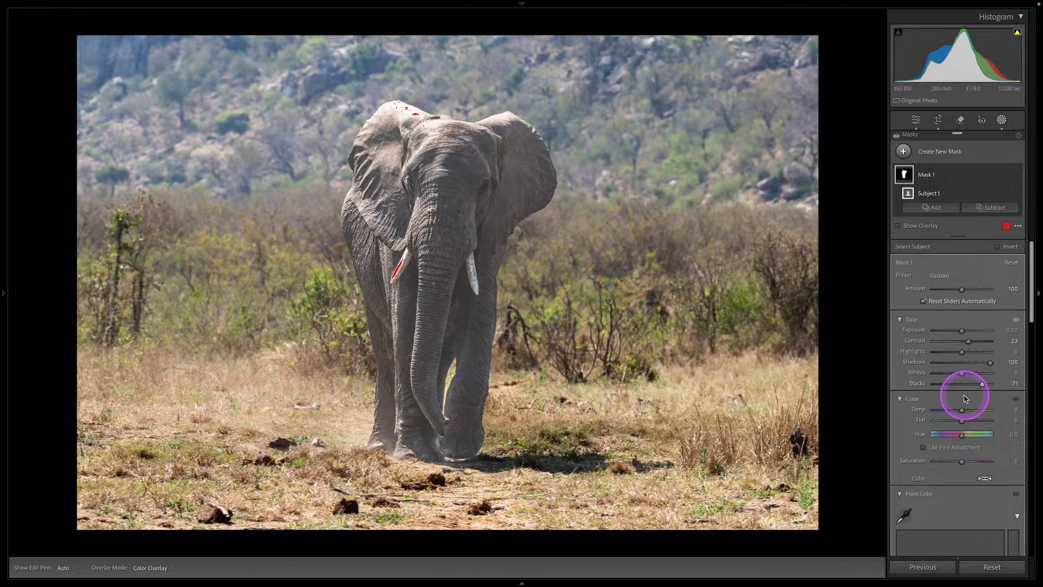
drag(981, 385, 969, 388)
drag(962, 387, 968, 386)
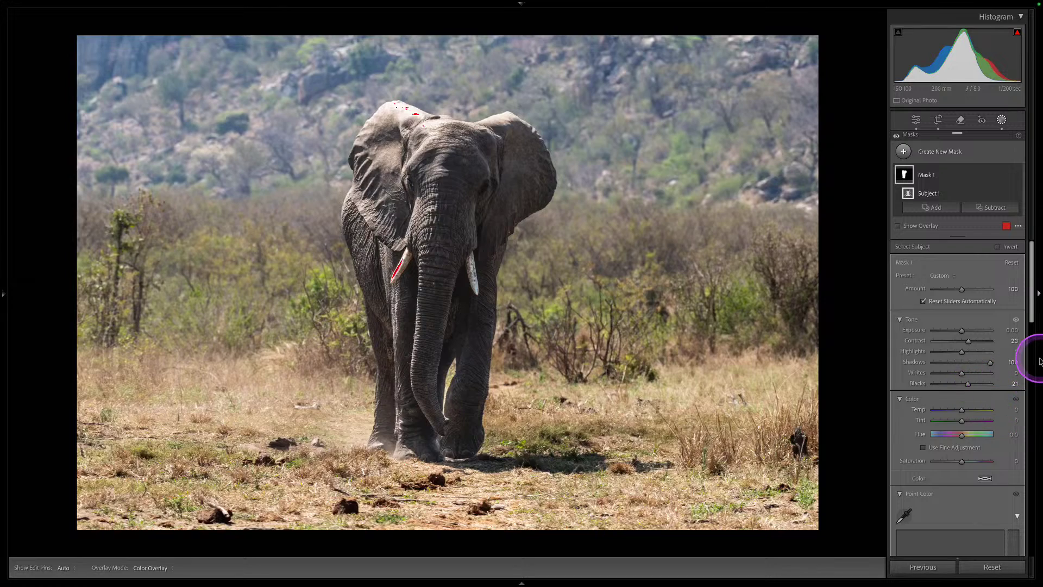
key(ctrl+equal)
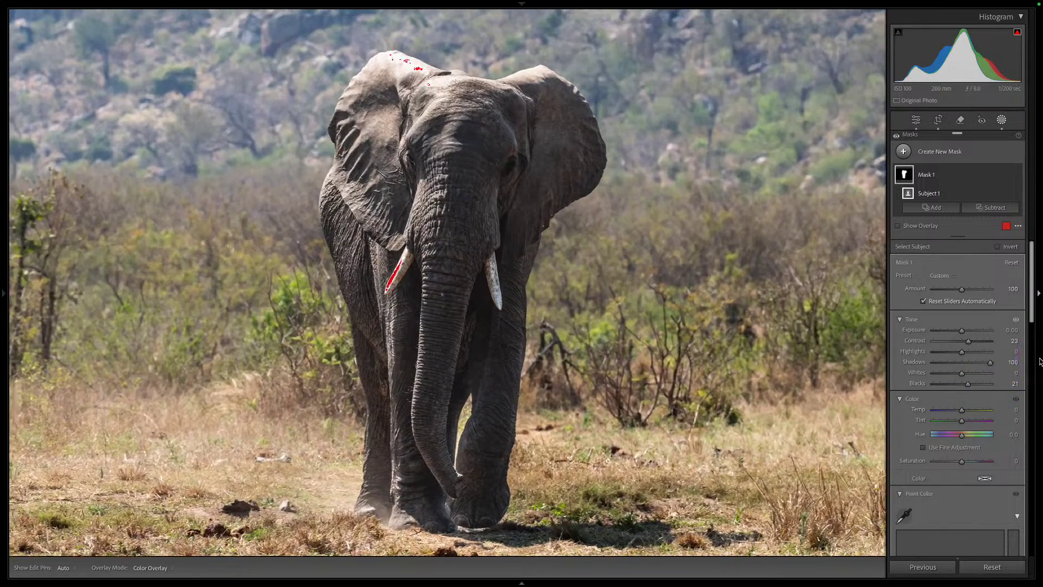
key(ctrl+minus)
key(ctrl+minus)
key(ctrl+minus)
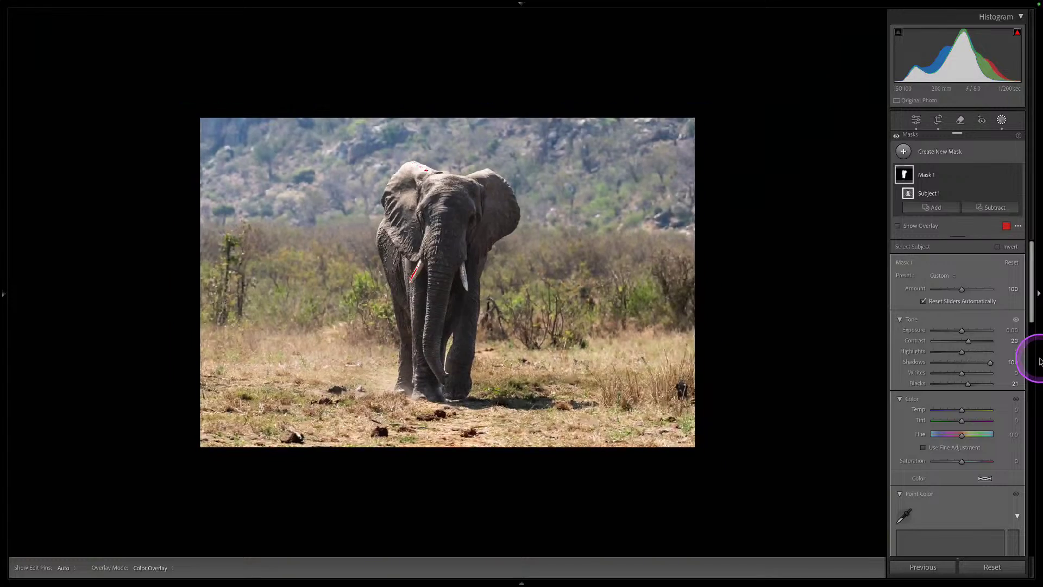
key(ctrl+equal)
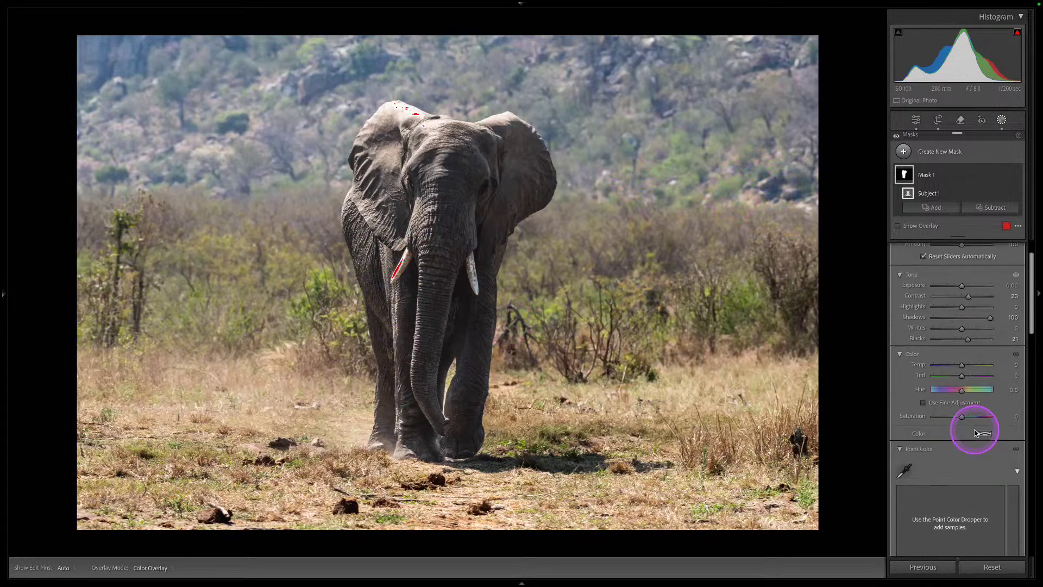
Step: Add an exaggerated post-crop vignette with Amount -100, Midpoint 34, Roundness +52 and Feather 100
scroll(962, 430, down, 8)
scroll(973, 435, down, 10)
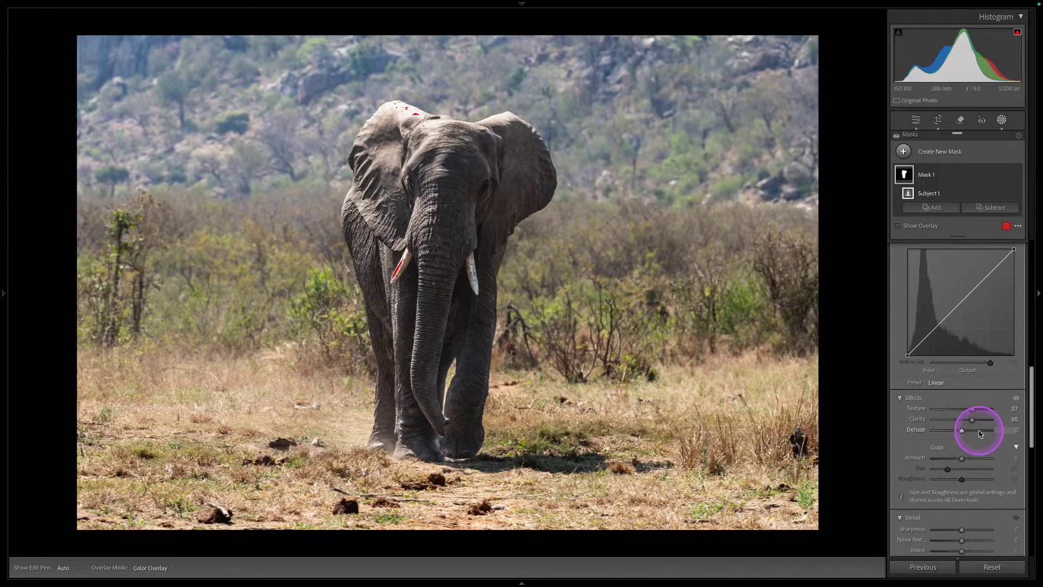
scroll(991, 451, down, 5)
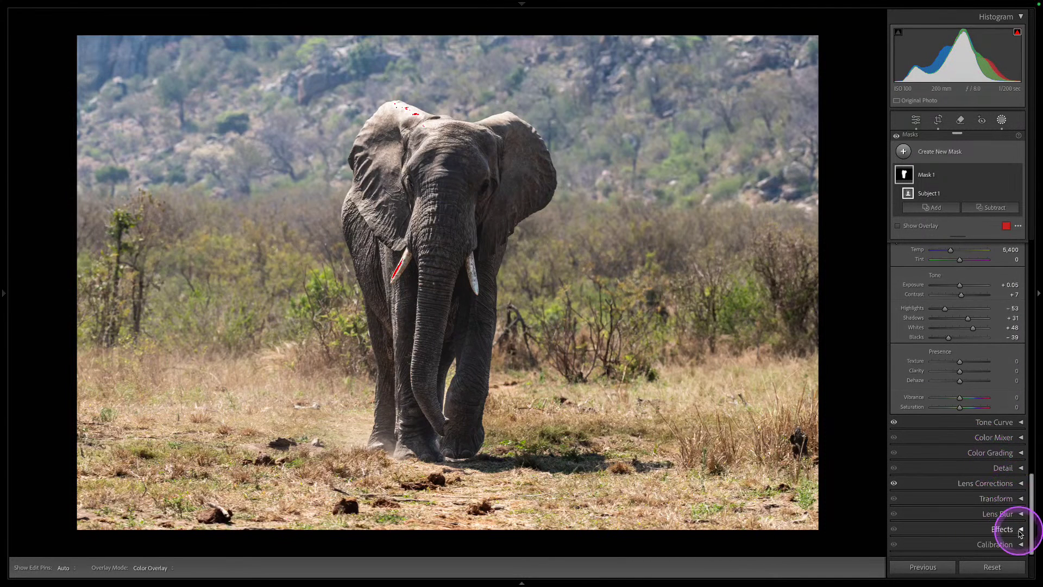
click(1005, 529)
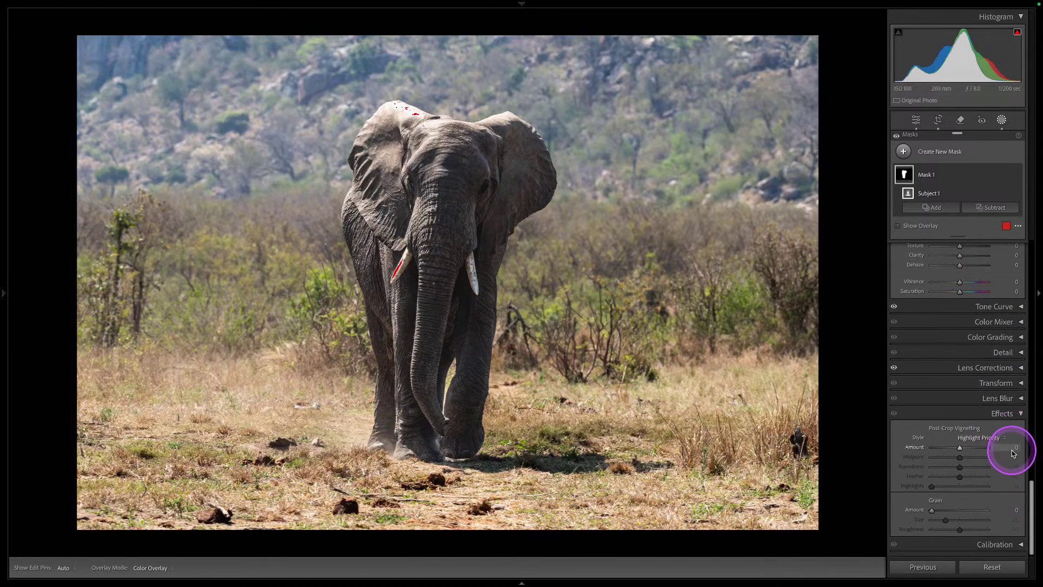
drag(1011, 451, 1007, 449)
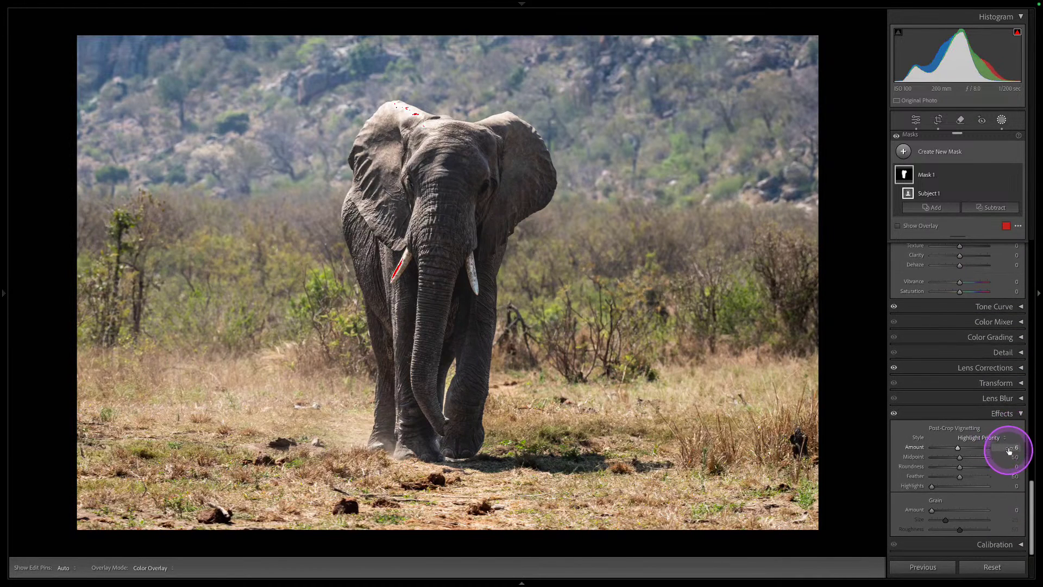
drag(1006, 450, 712, 573)
drag(968, 459, 987, 510)
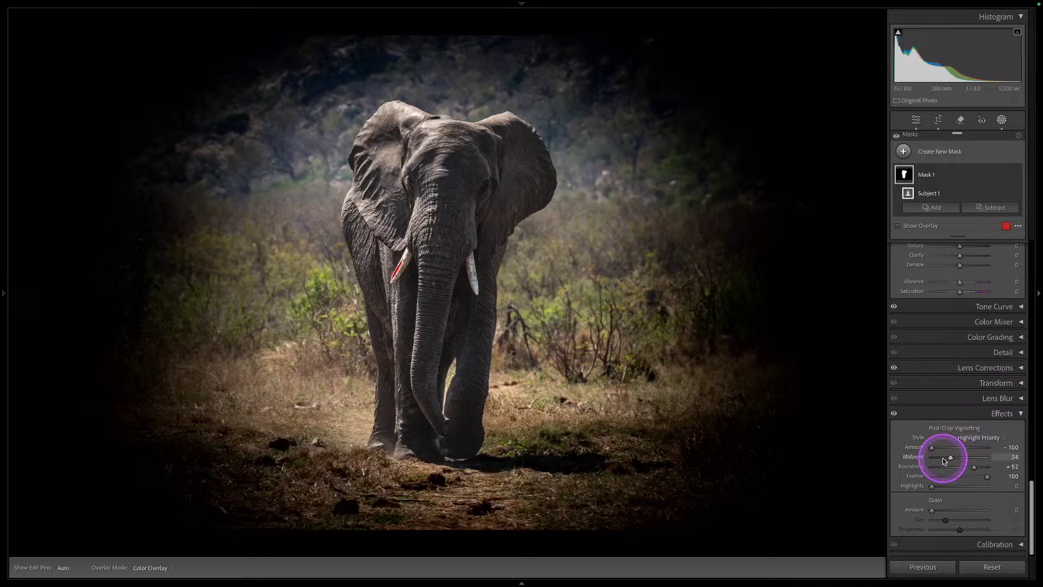
Step: Soften the vignette to an Amount of -12 and compare the photo with and without the effect
drag(933, 450, 957, 450)
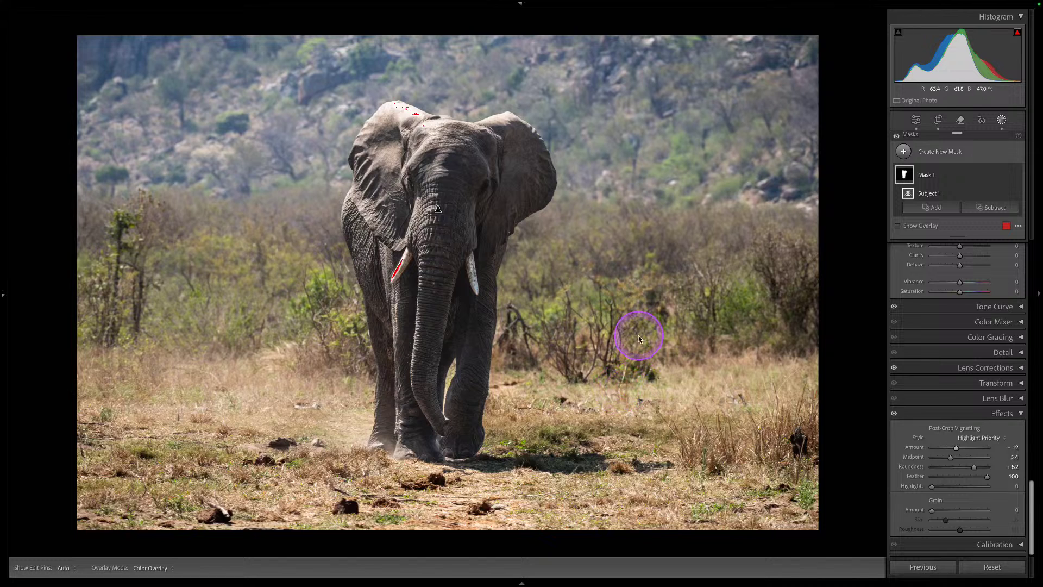
click(894, 415)
click(894, 415)
click(894, 415)
click(894, 416)
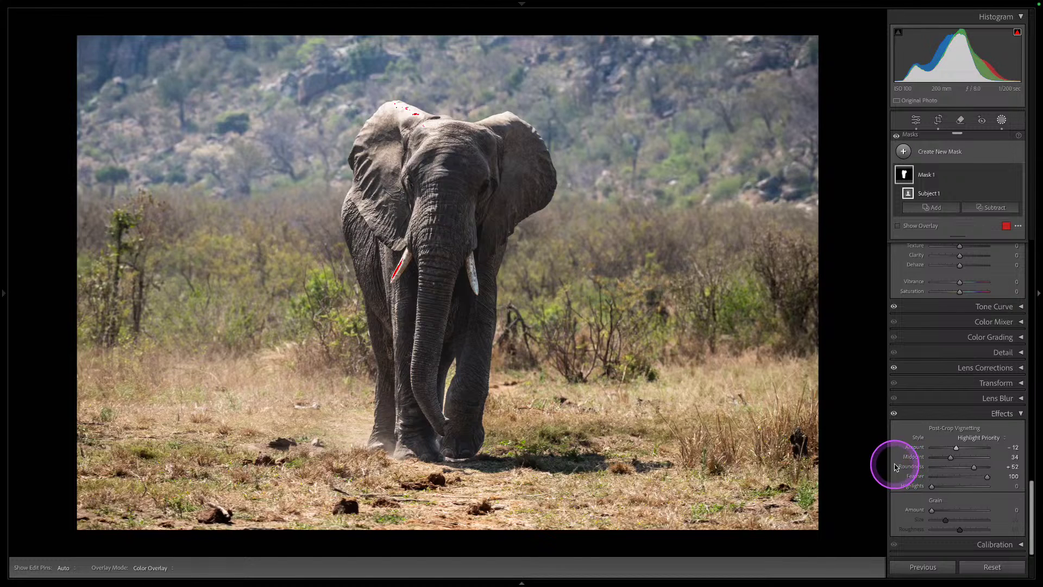
Step: Set the vignette's Amount to -10 and compare the whole photo with and without the effect at a smaller view
key(super+minus)
key(super+minus)
key(super+minus)
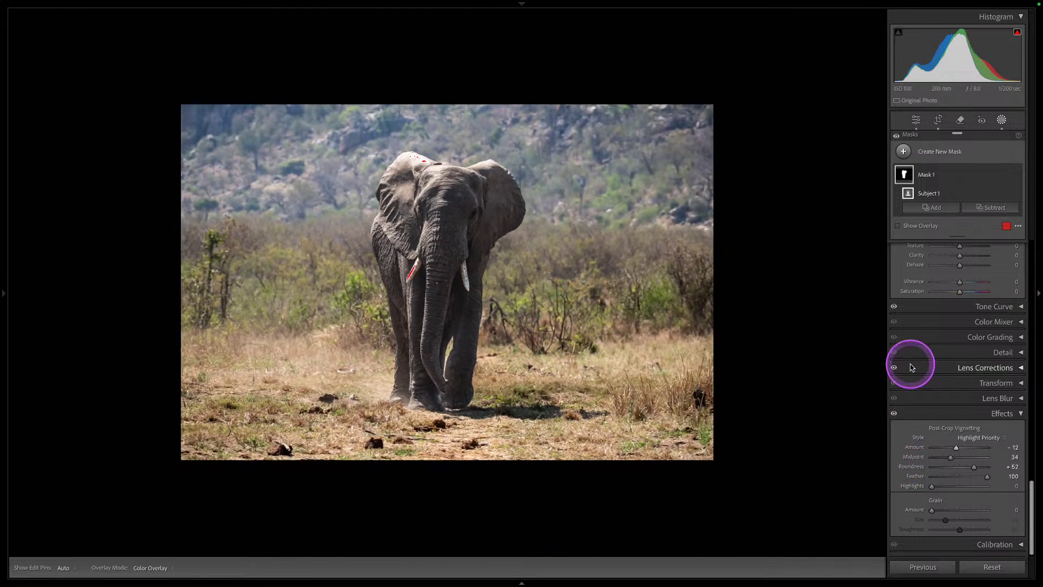
key(super+equal)
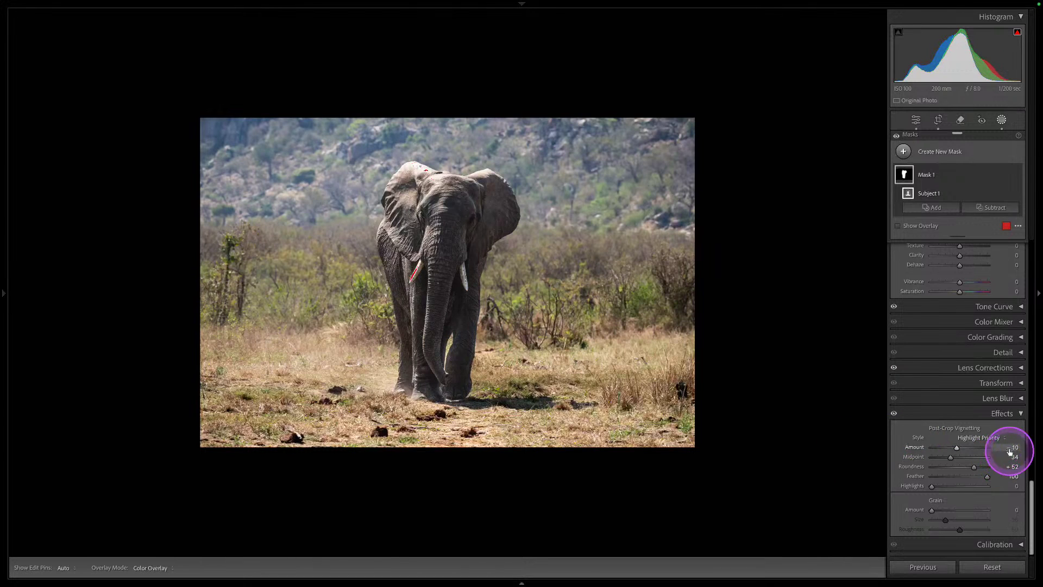
click(1008, 449)
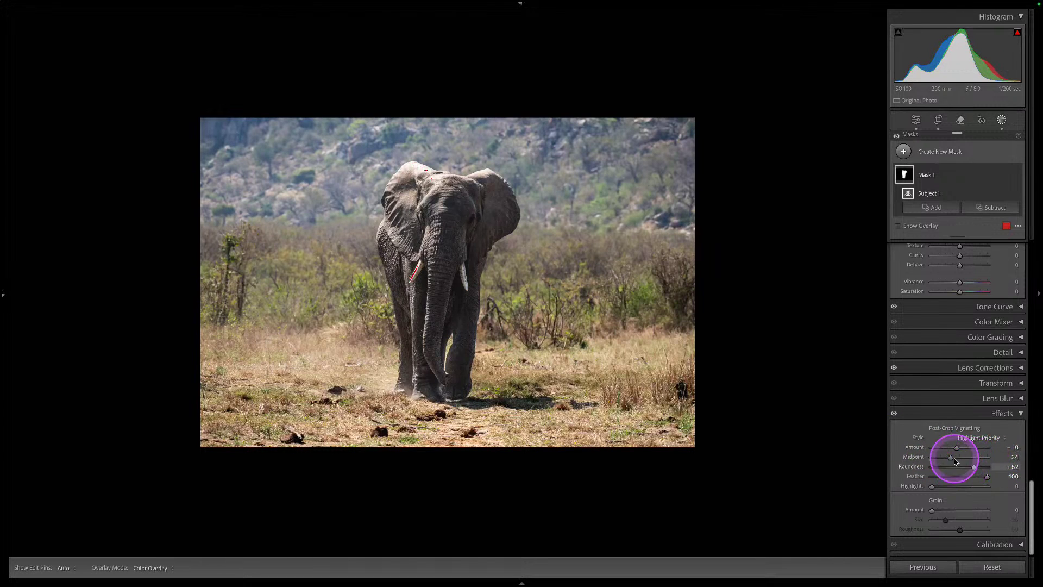
click(893, 414)
click(894, 414)
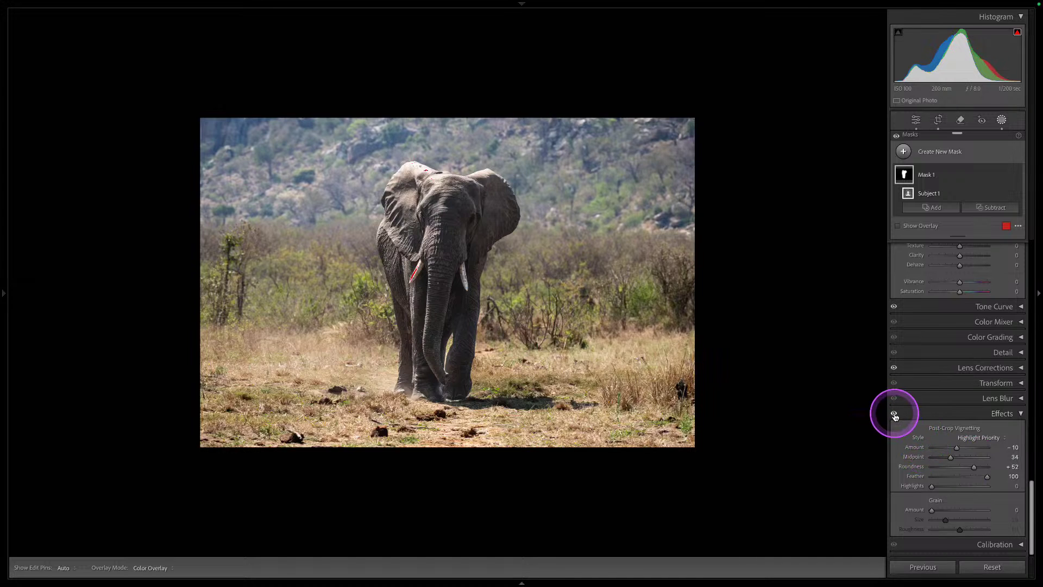
click(893, 414)
click(894, 414)
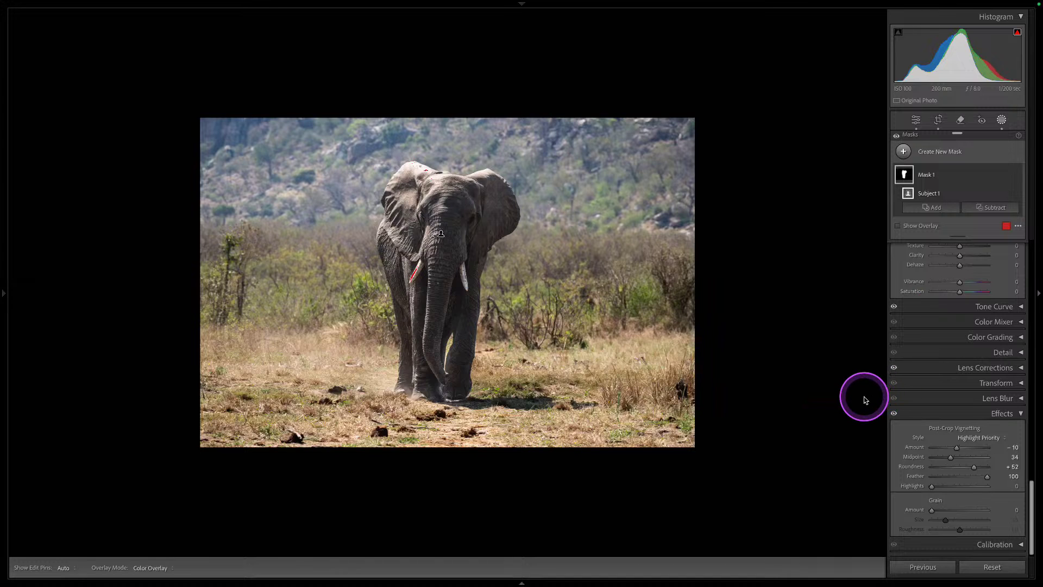
Step: Compare the vignetted photo with its unedited version and leave masking to review the global settings
key(backslash)
key(backslash)
key(backslash)
key(backslash)
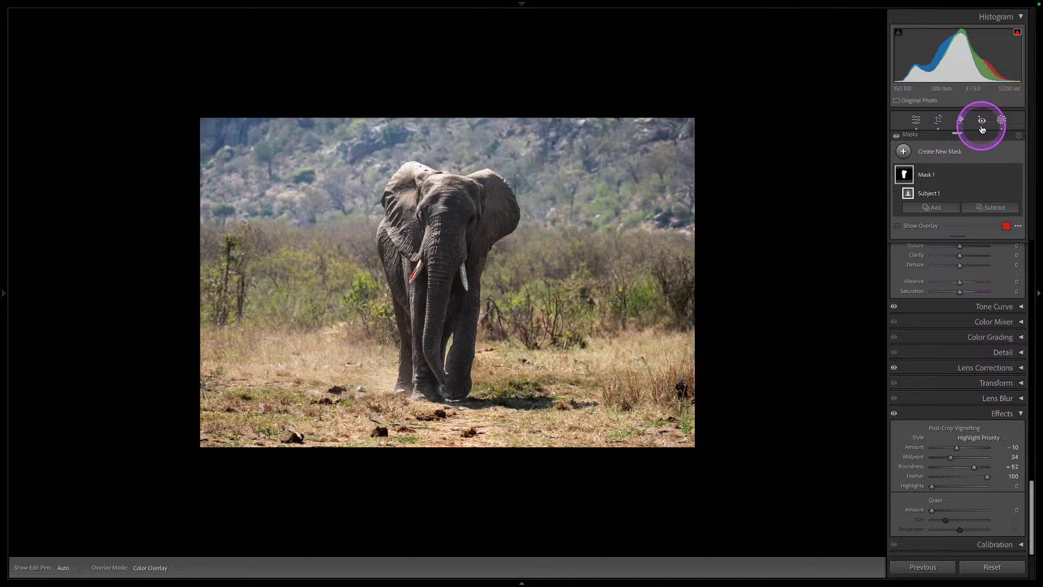
click(1001, 120)
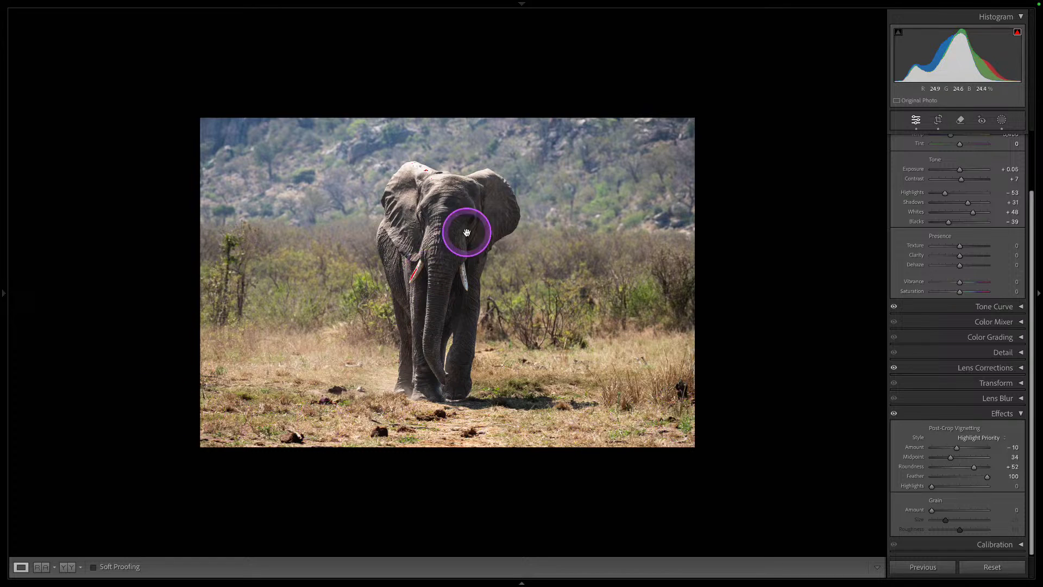
scroll(999, 130, up, 2)
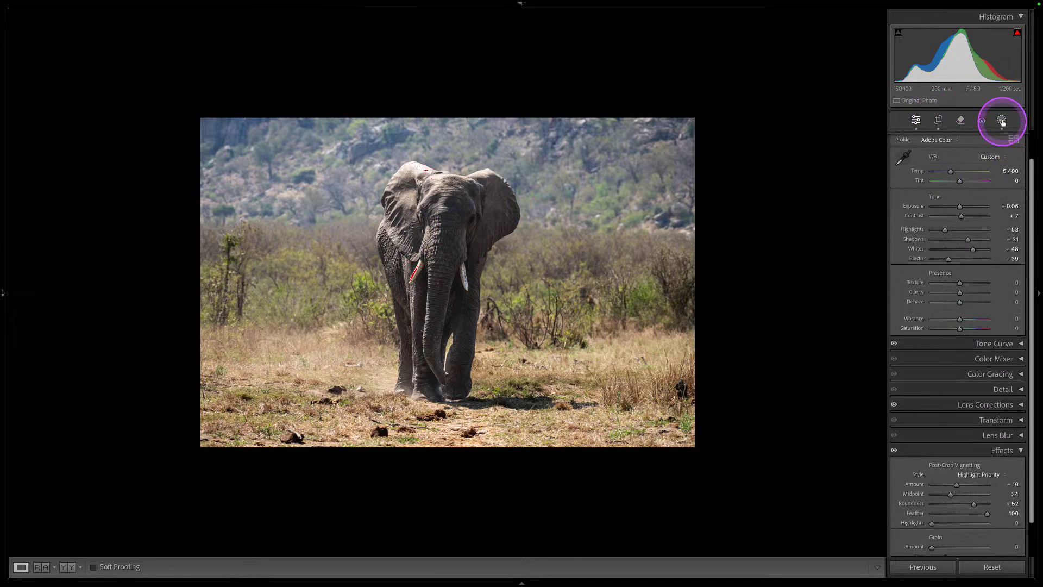
Step: Create a brush mask with Highlights -37 and Whites -49, placing a first stroke at the photo's lower-right corner
click(1001, 120)
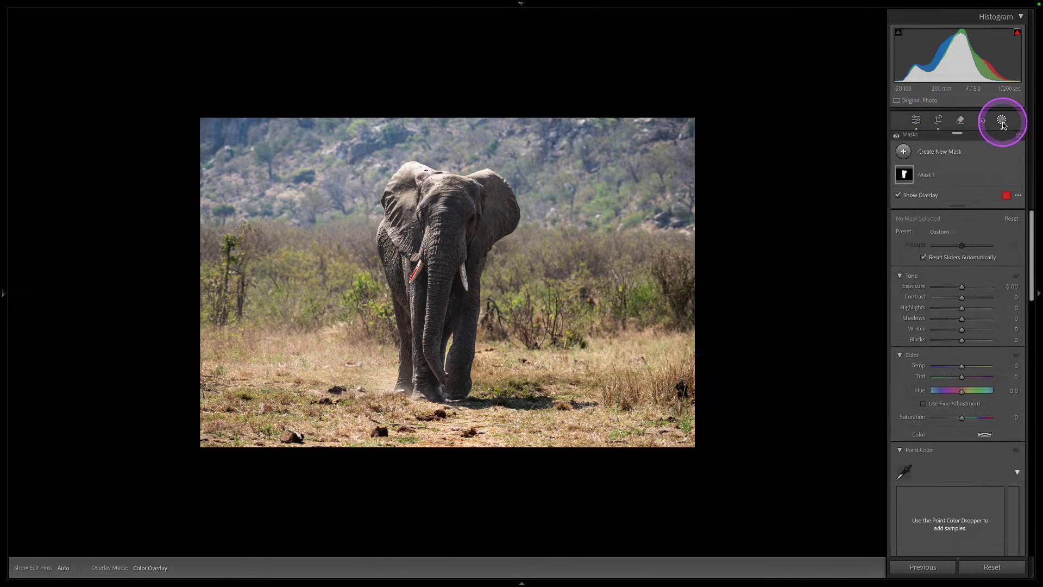
click(900, 153)
click(967, 232)
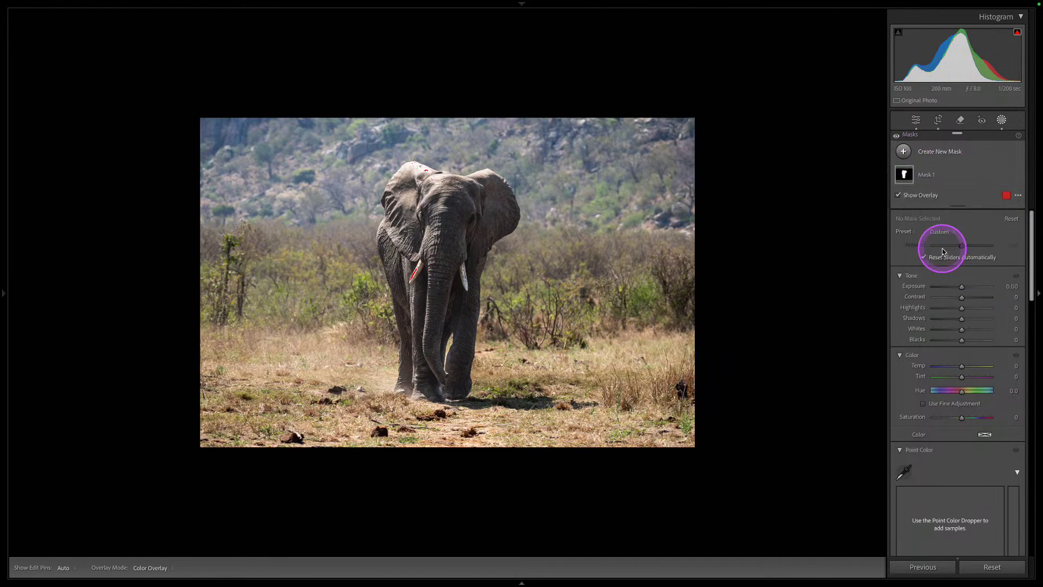
mouse_move(961, 345)
mouse_down()
mouse_move(949, 346)
mouse_move(948, 369)
mouse_up()
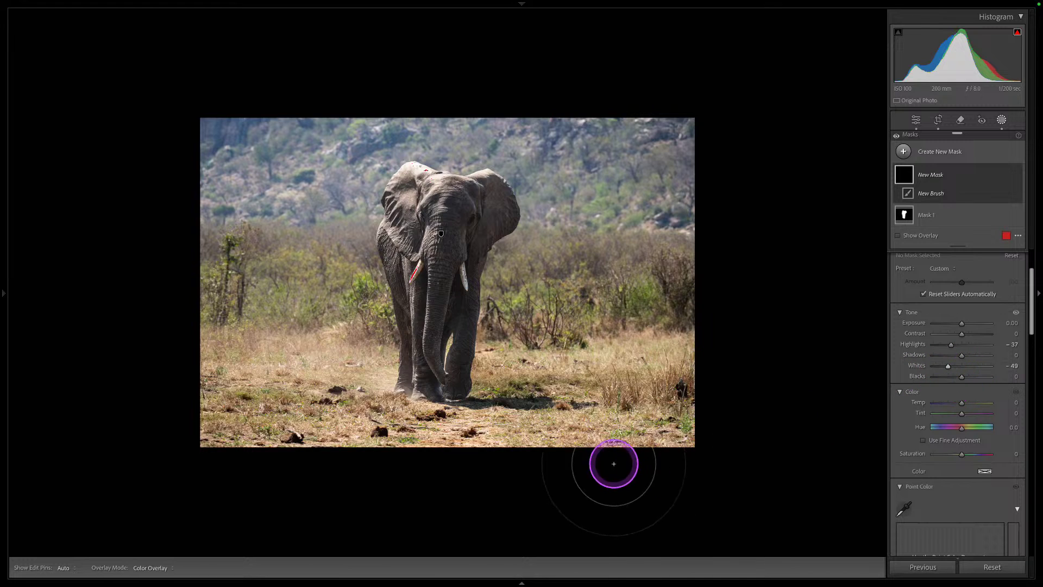
mouse_move(711, 443)
mouse_down()
mouse_move(563, 454)
mouse_move(174, 451)
mouse_move(717, 433)
mouse_move(300, 449)
mouse_move(624, 431)
mouse_move(373, 419)
mouse_move(719, 435)
mouse_up()
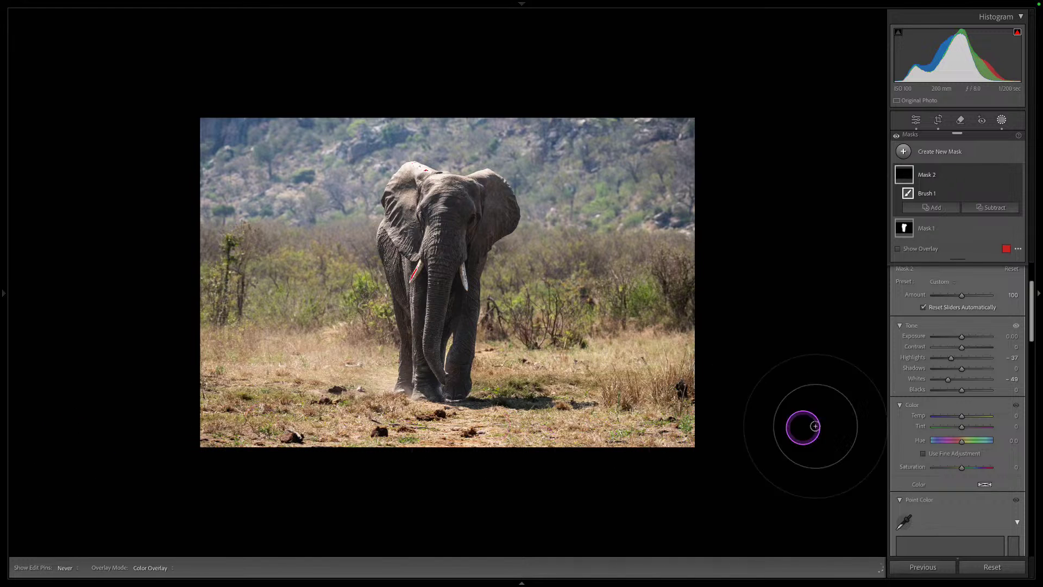
Step: Set the brush Flow to 65 and paint the mask along the photo's entire bottom edge
scroll(972, 277, down, 3)
scroll(983, 273, up, 3)
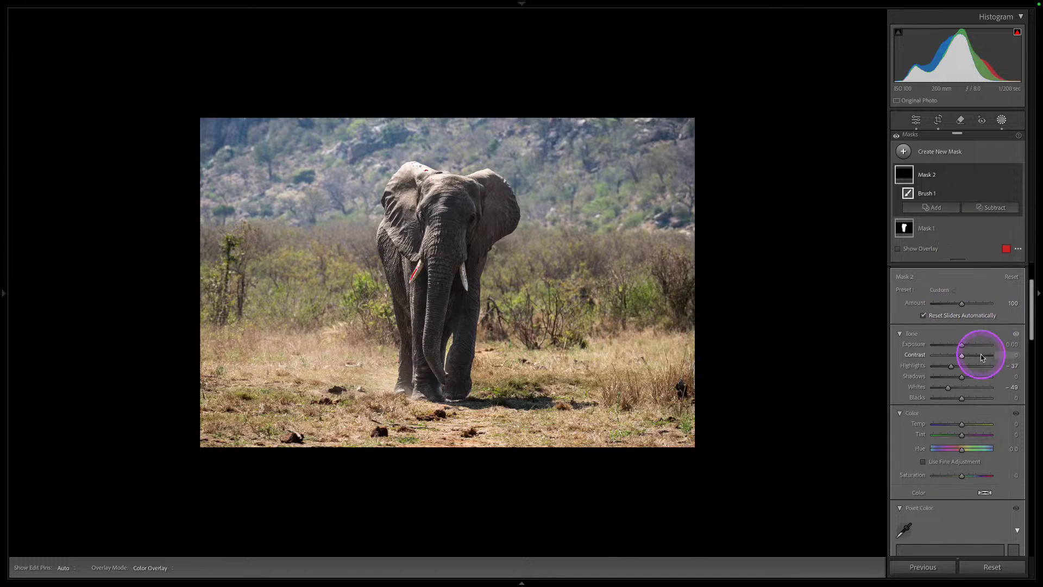
scroll(975, 352, up, 3)
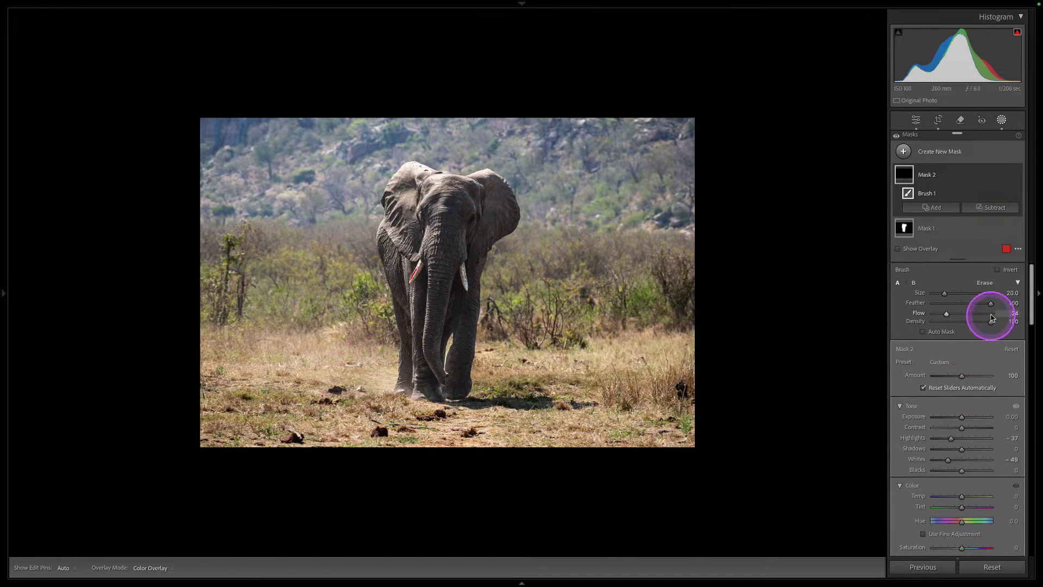
drag(946, 313, 970, 314)
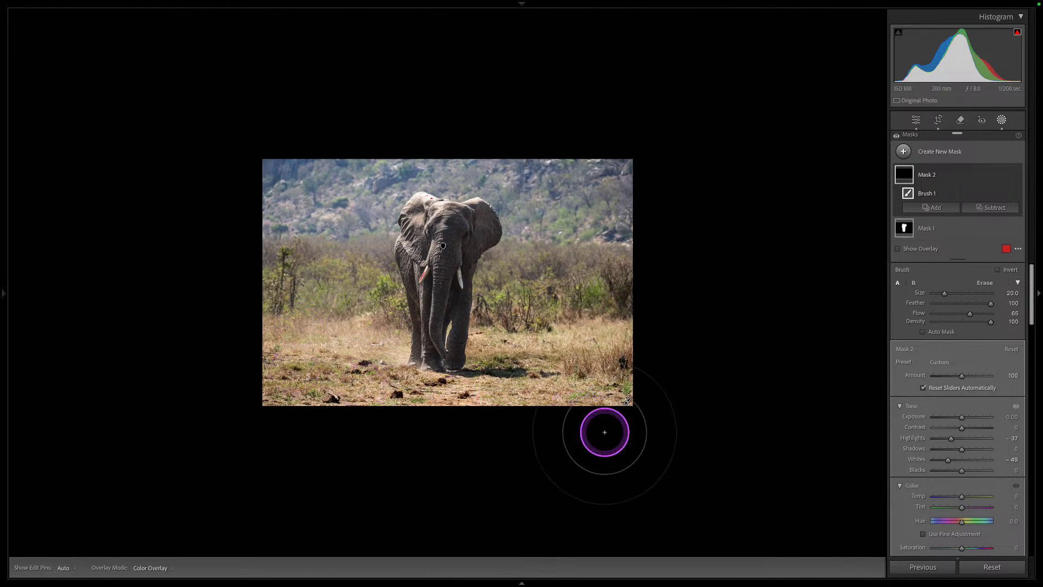
mouse_move(174, 420)
mouse_down()
mouse_move(726, 422)
mouse_move(643, 428)
mouse_move(684, 423)
mouse_up()
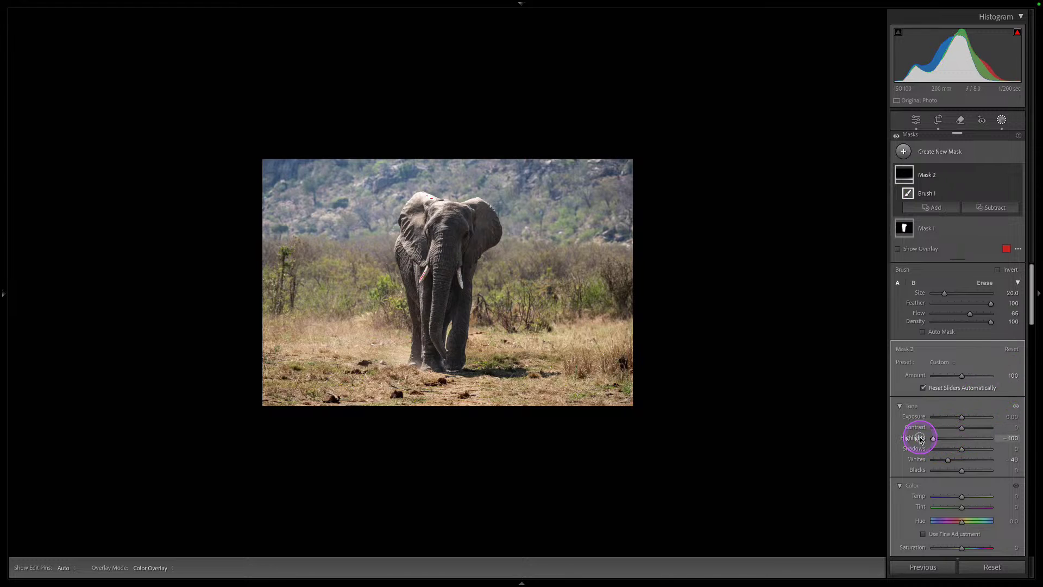
Step: Set the brush mask's Highlights to -63 and Whites to 0, and compare the result with the unedited photo
drag(946, 438, 962, 459)
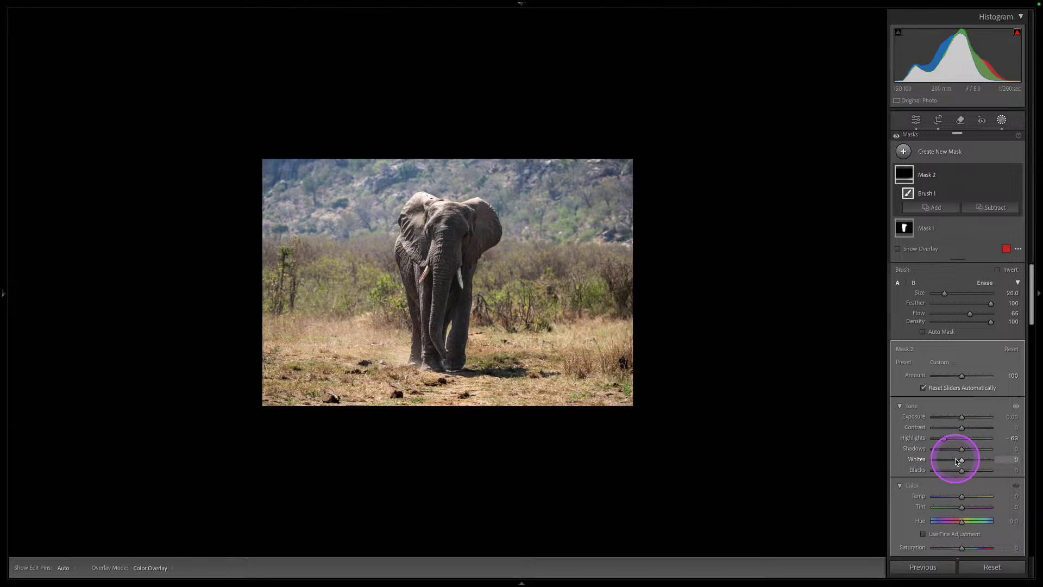
click(1001, 120)
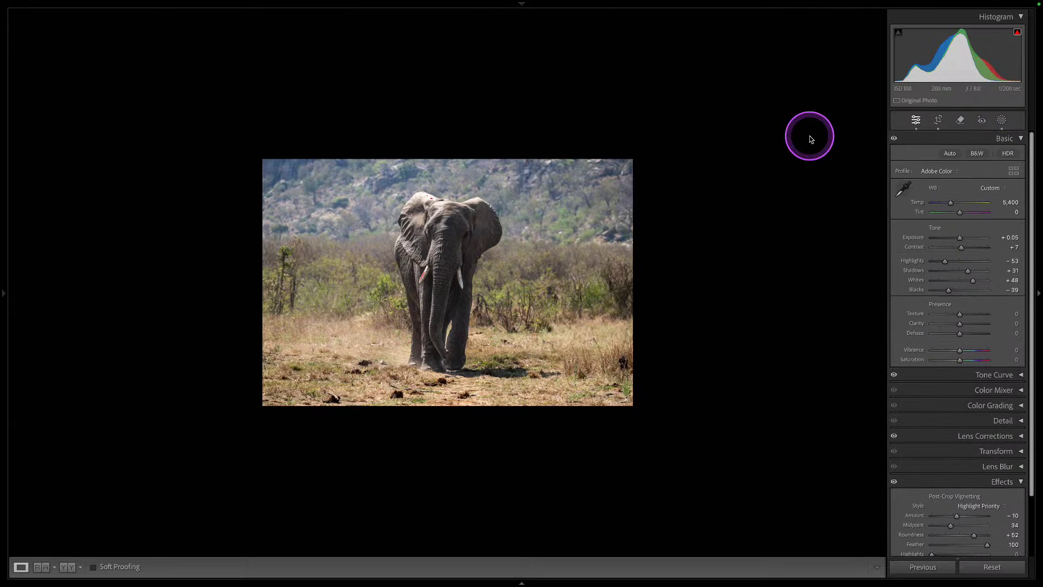
key(backslash)
key(backslash)
key(backslash)
key(backslash)
Step: Create a small radial gradient mask over the elephant's shaded eye on the right side of its face
key(ctrl+equal)
key(ctrl+equal)
key(ctrl+equal)
key(ctrl+equal)
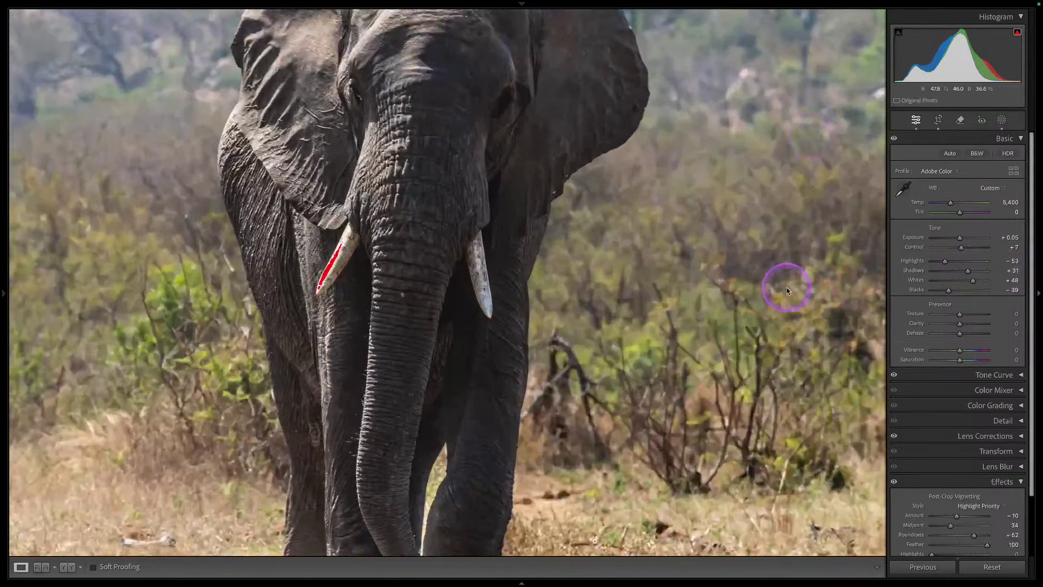
scroll(597, 274, up, 2)
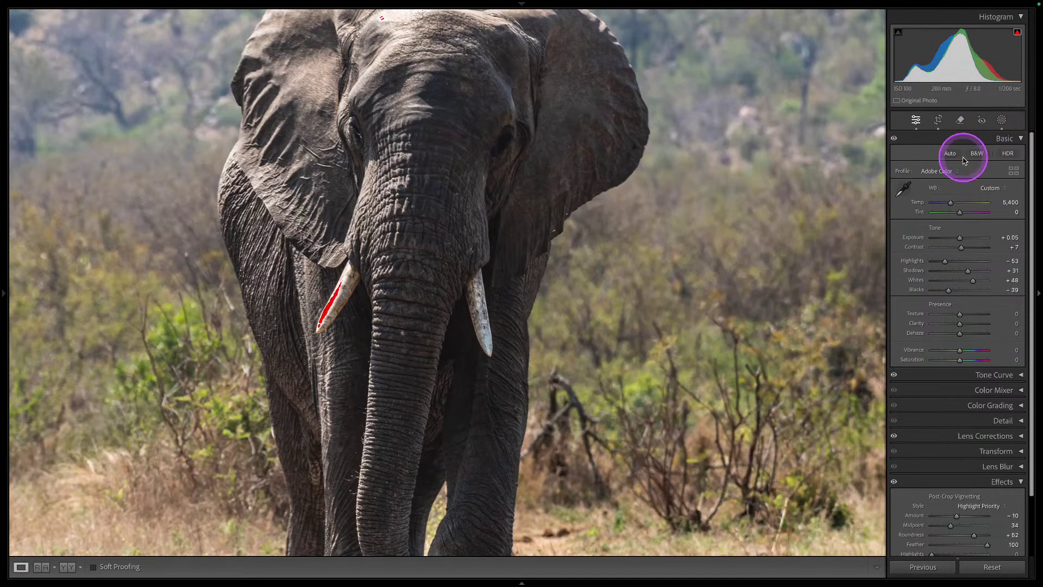
click(999, 123)
click(903, 151)
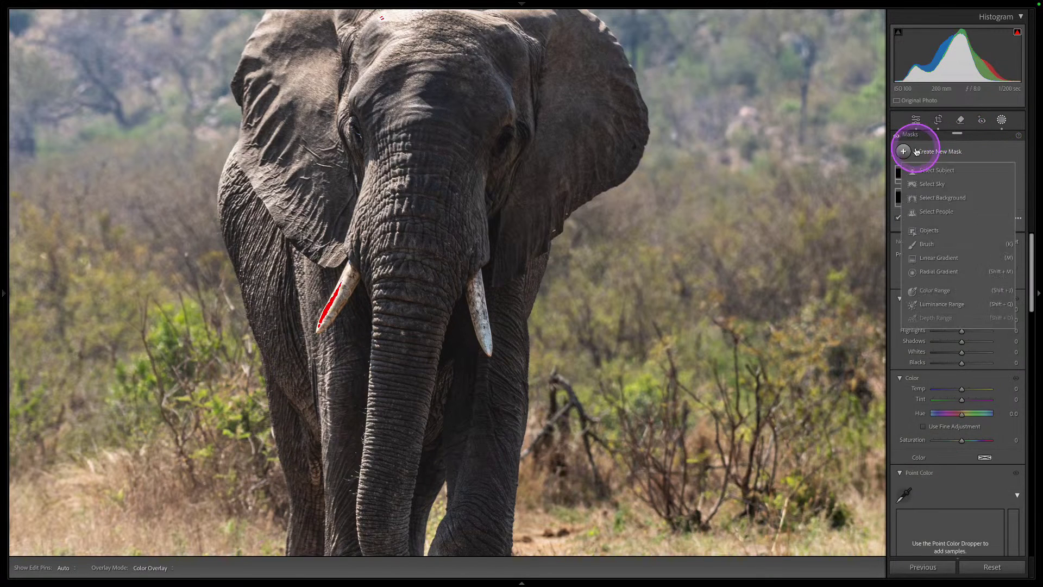
click(929, 273)
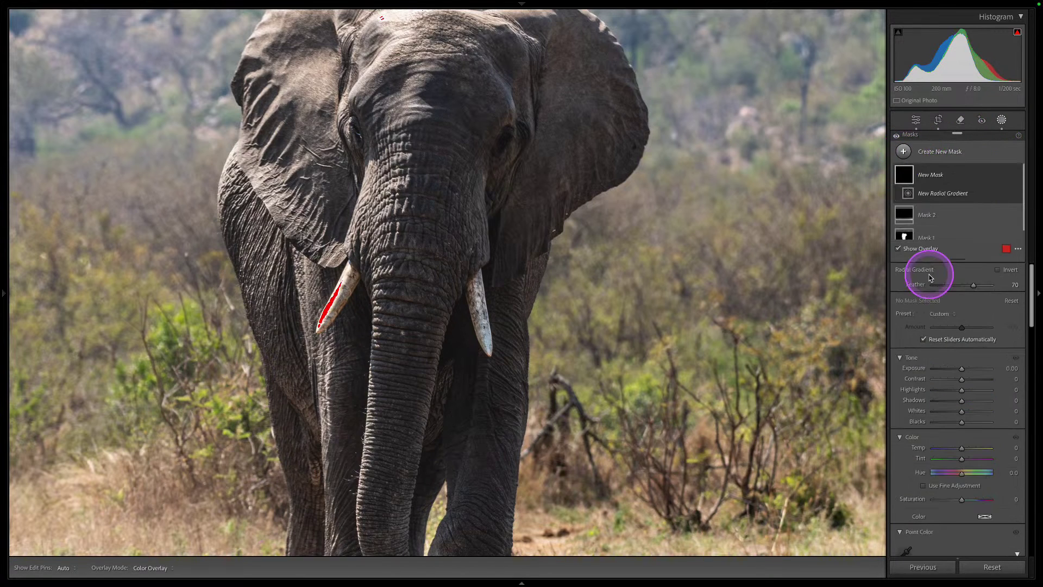
click(911, 153)
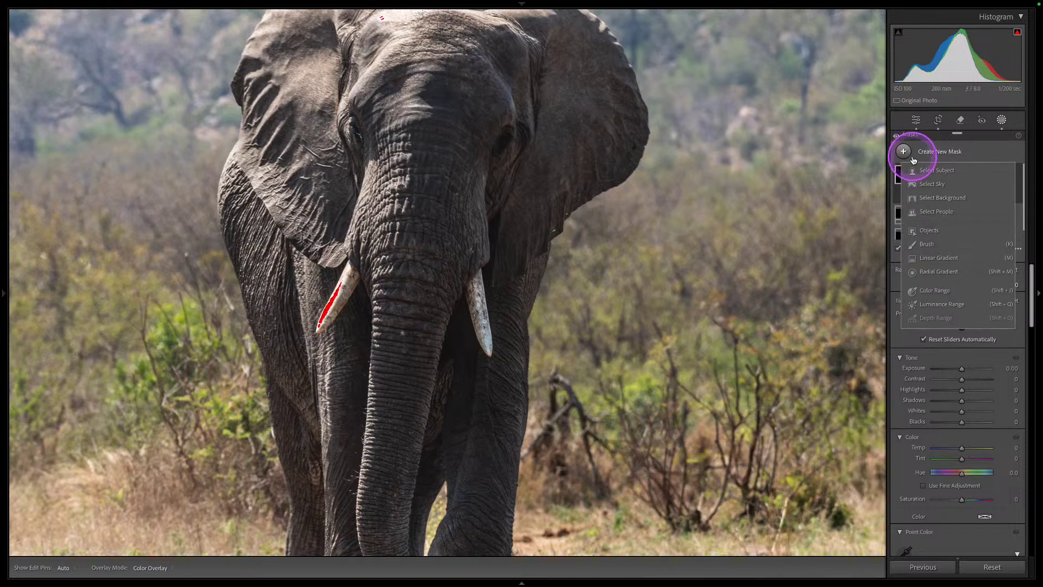
click(929, 276)
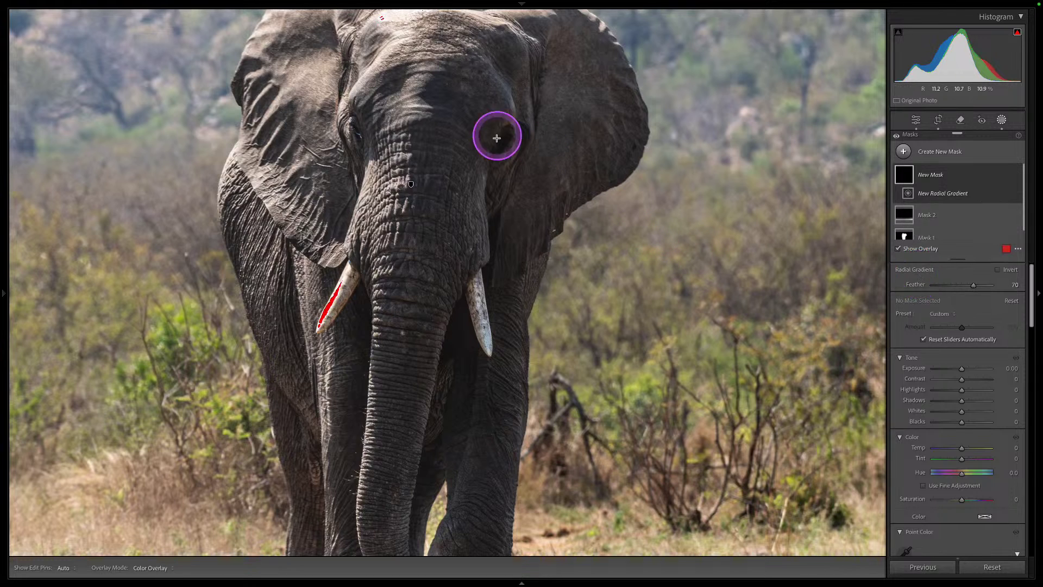
mouse_move(490, 144)
mouse_down()
mouse_move(526, 153)
mouse_move(507, 144)
mouse_up()
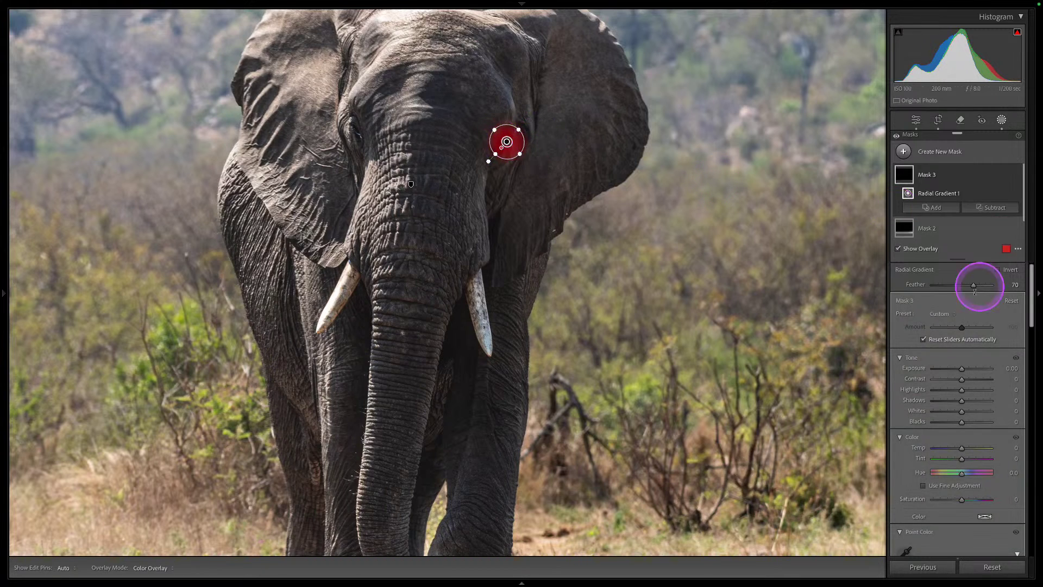
Step: Set the eye mask's Exposure to 0.45 and its Highlights, Shadows and Whites to 100, and narrow the gradient to fit the eye
drag(961, 403, 973, 403)
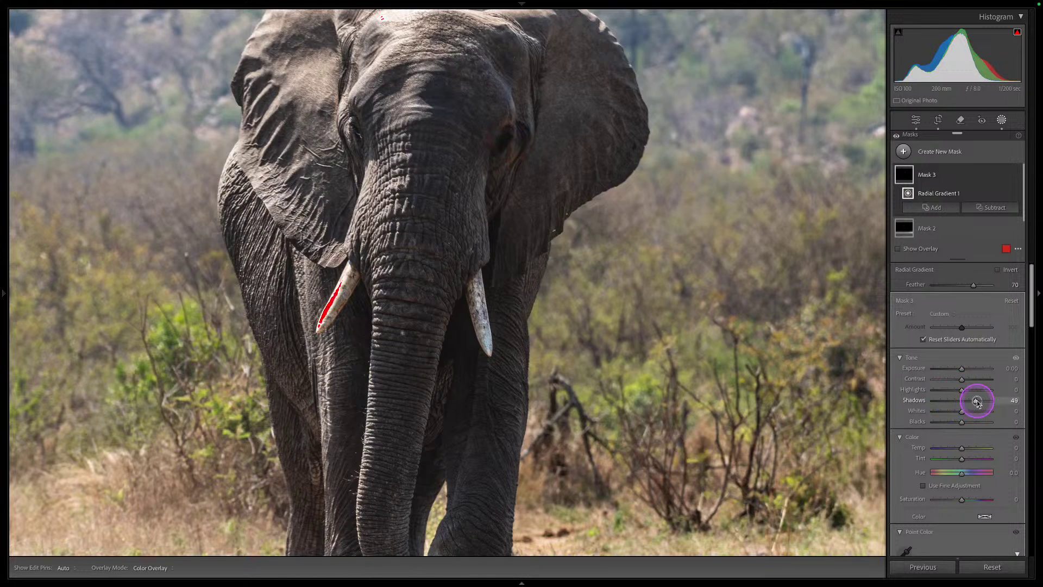
drag(962, 368, 964, 371)
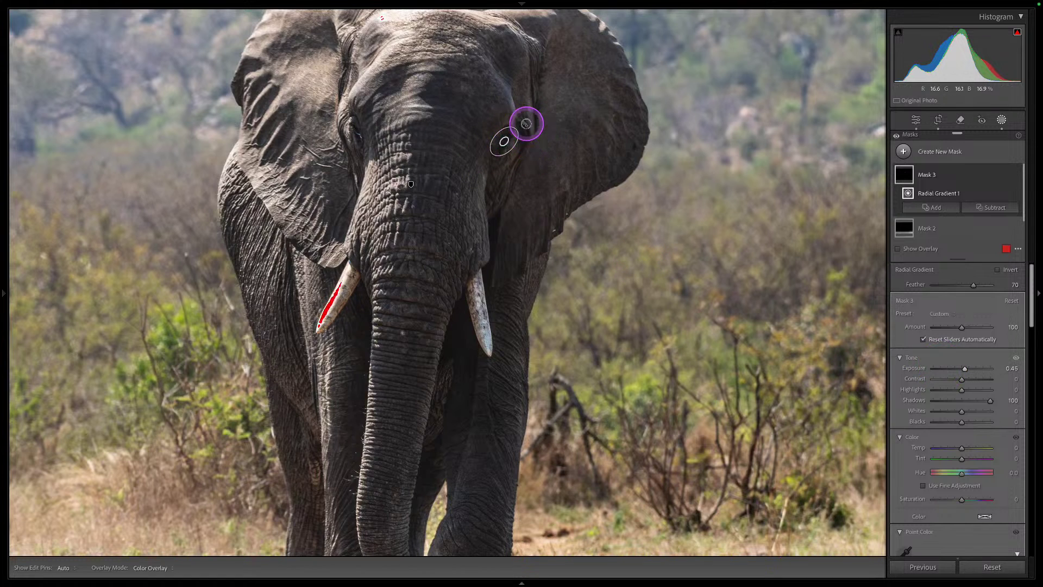
click(506, 141)
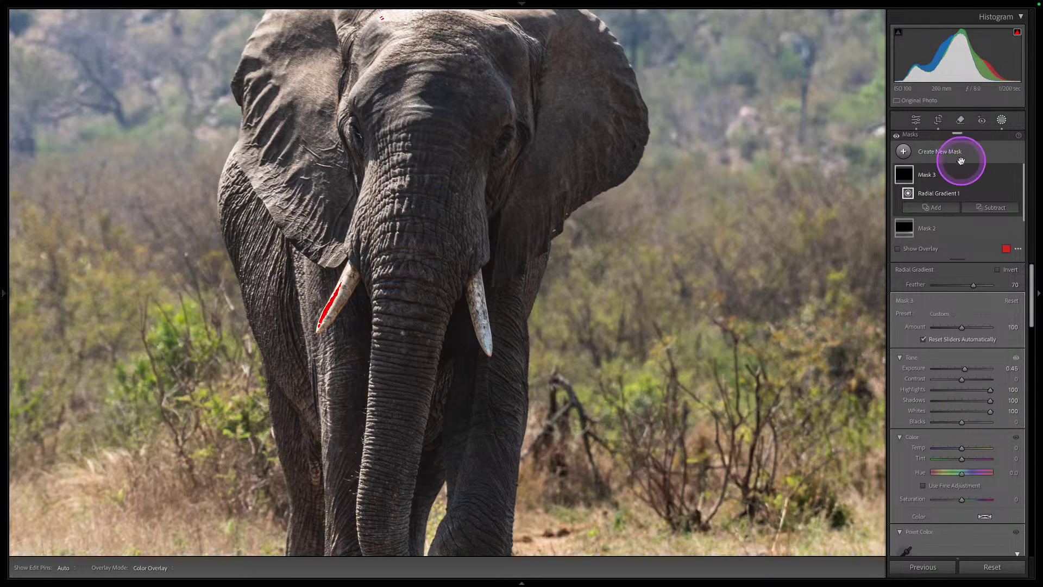
click(1016, 175)
click(1016, 175)
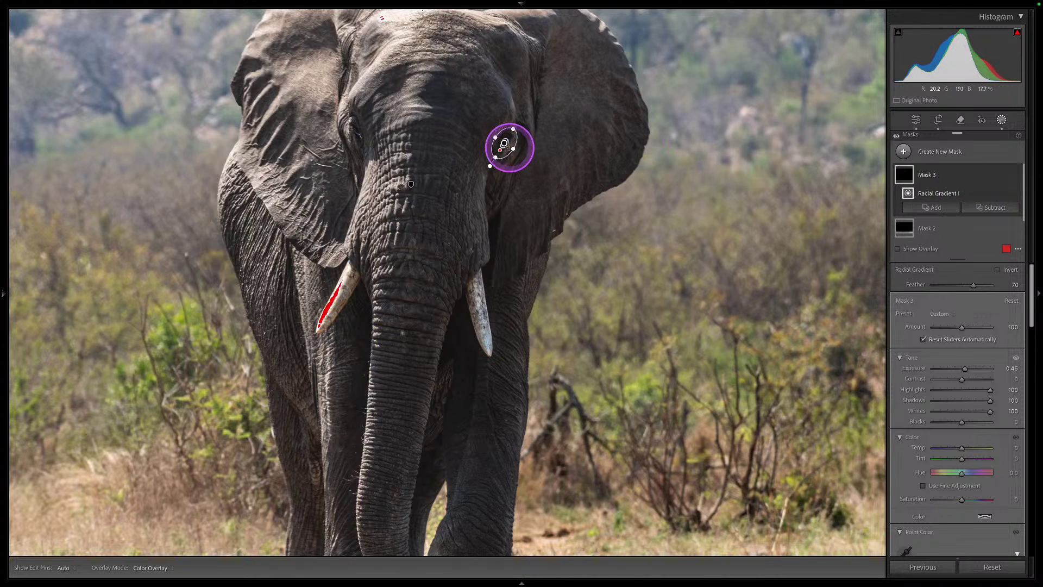
click(504, 144)
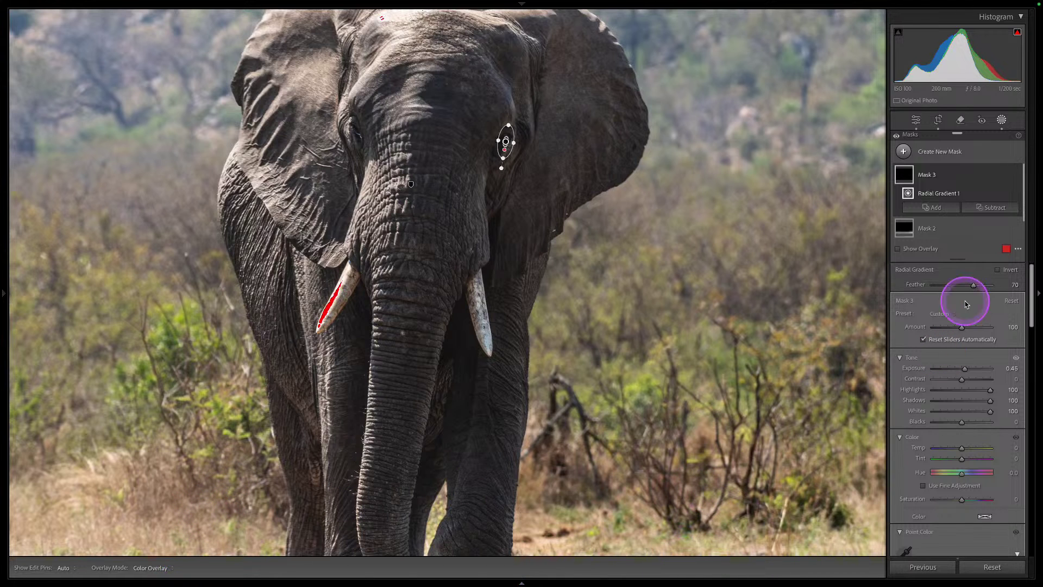
Step: Set the edit pins to Never show and compare the photo with and without the eye mask
key(z)
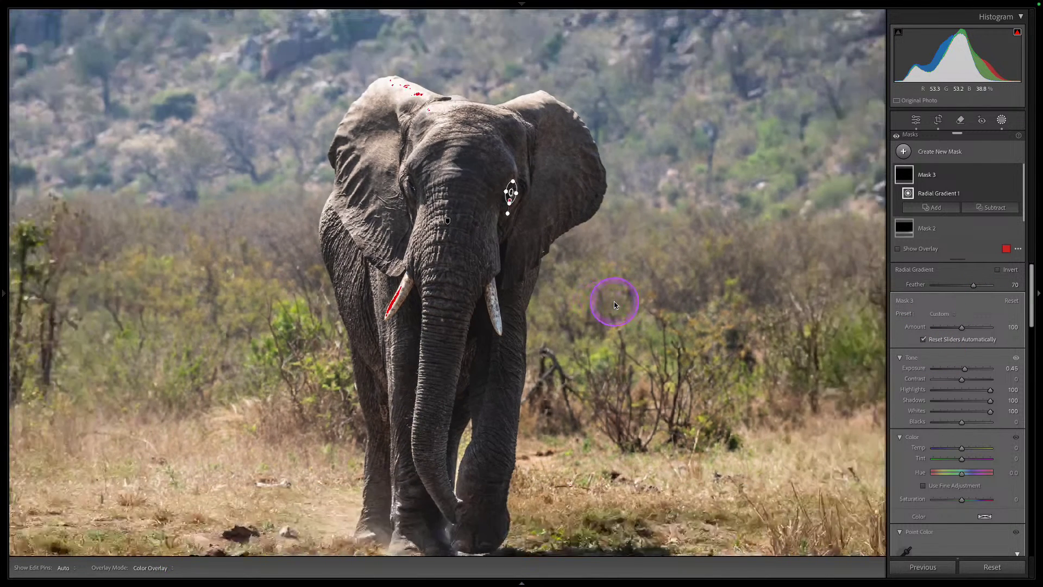
click(1015, 175)
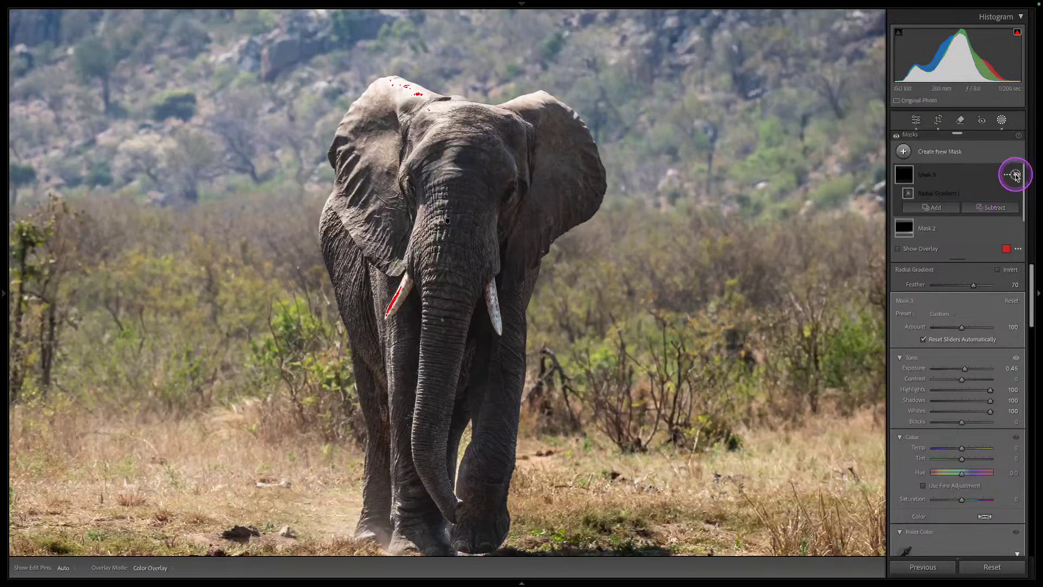
click(1009, 175)
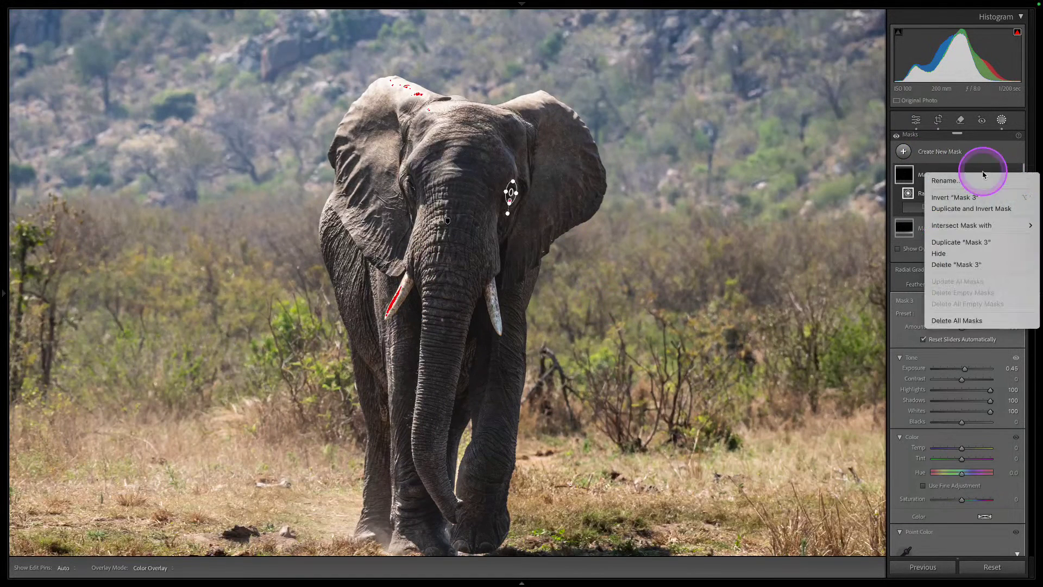
click(61, 570)
click(65, 568)
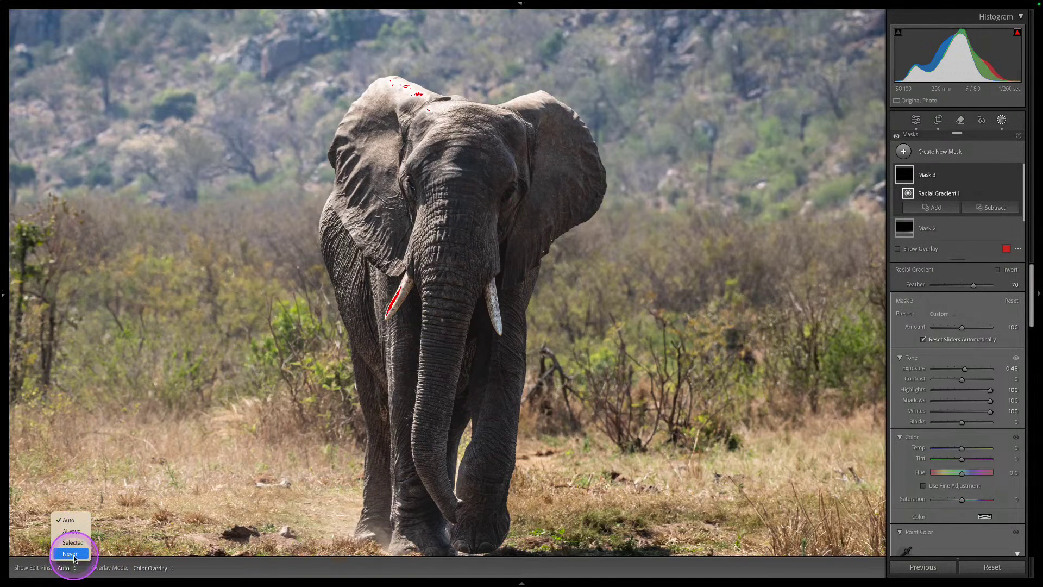
click(74, 554)
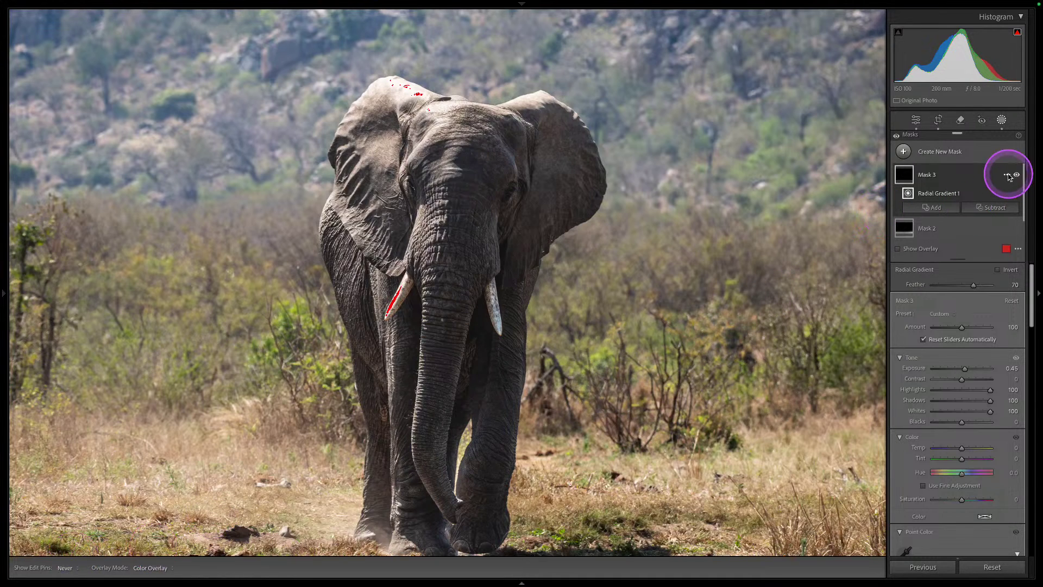
click(1014, 176)
click(1015, 177)
click(1014, 176)
click(1014, 177)
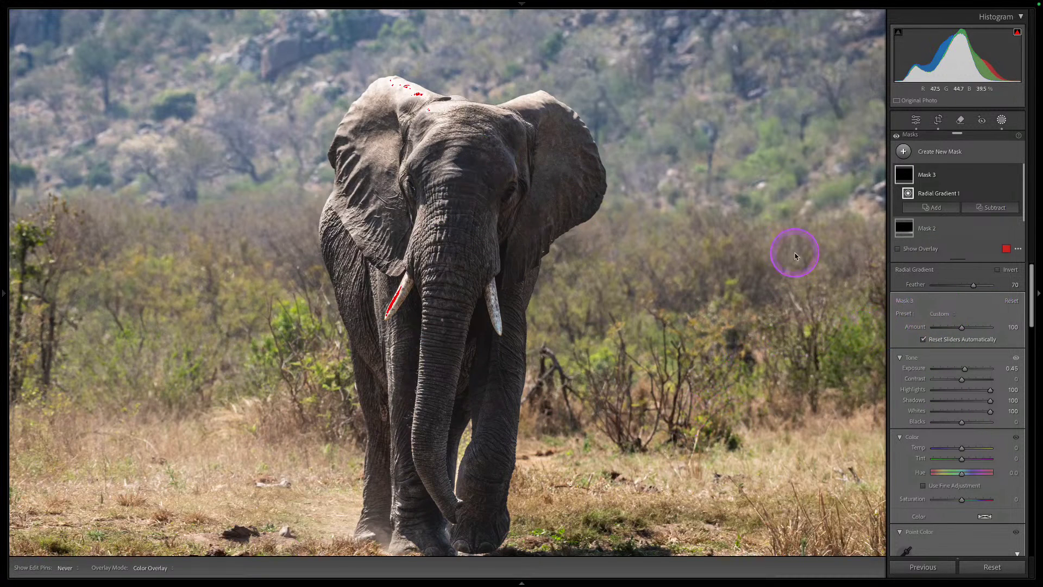
Step: Leave masking and compare the edited photo with its unedited version
click(1002, 122)
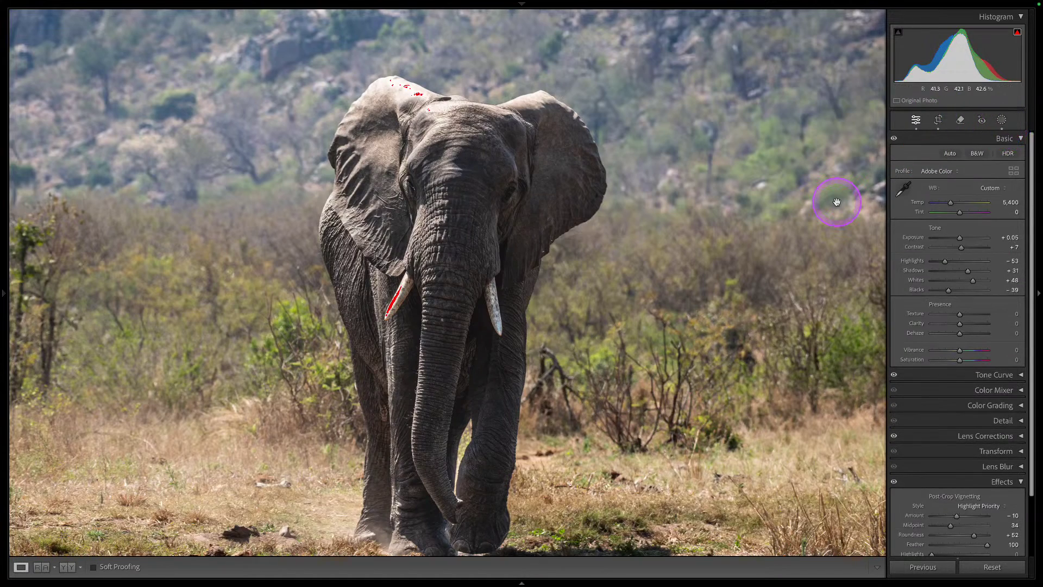
click(836, 202)
key(backslash)
key(backslash)
key(backslash)
key(backslash)
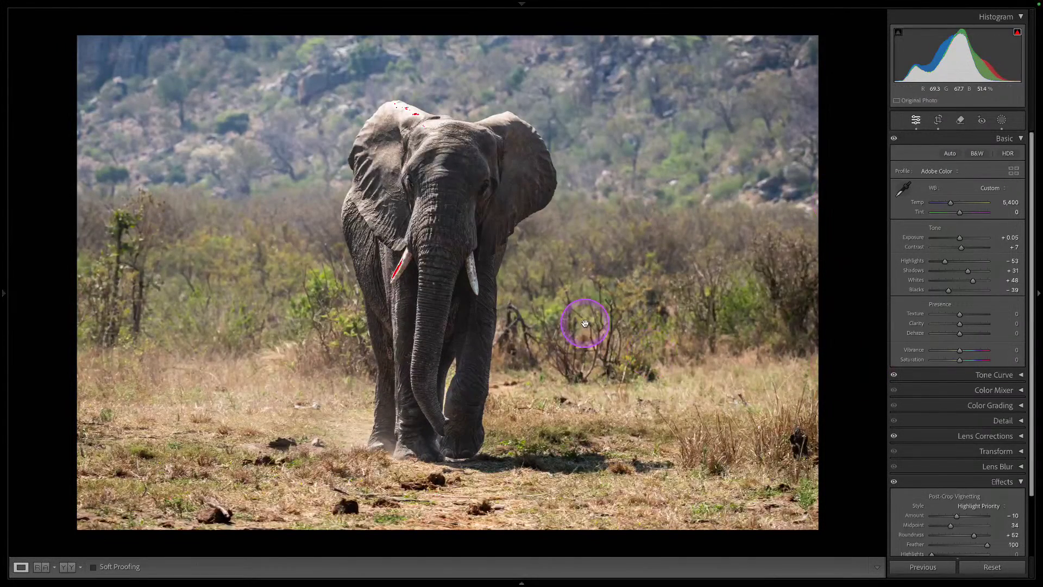
Step: Create a radial gradient mask outside the photo's upper-left corner and set the edit pins to Auto
key(super+minus)
key(super+minus)
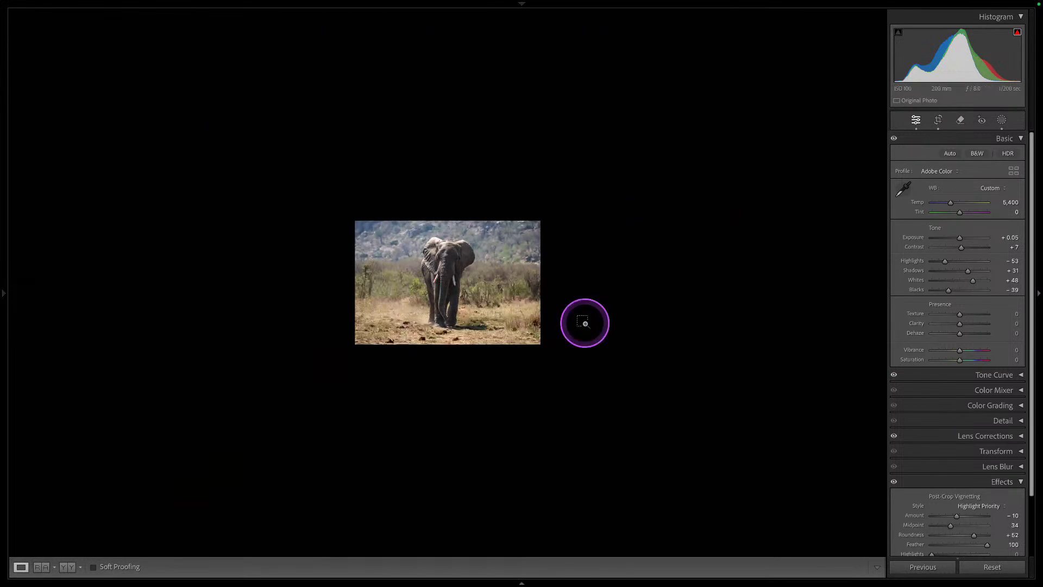
click(1000, 121)
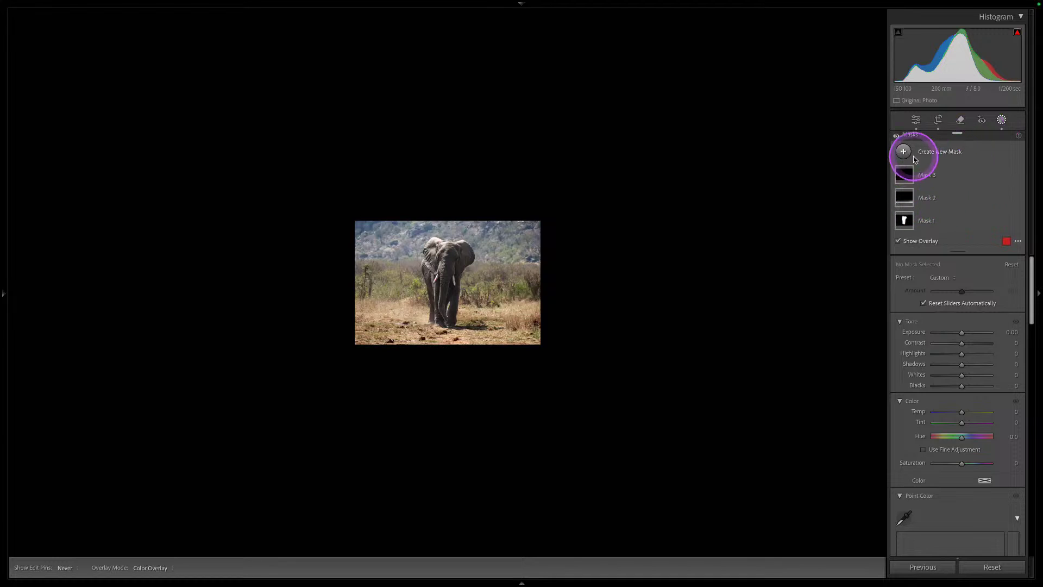
click(903, 151)
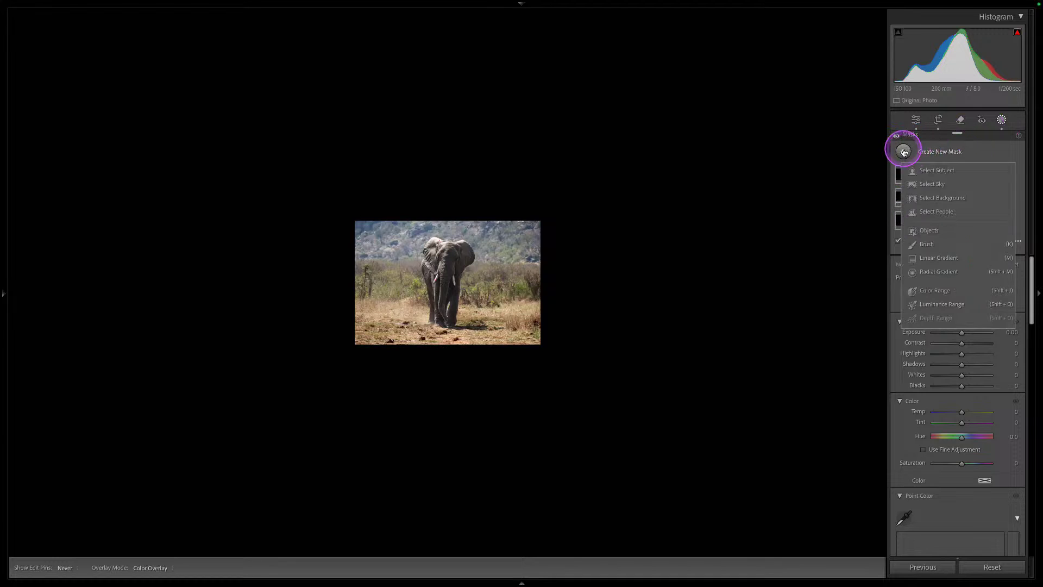
click(934, 274)
drag(355, 246, 287, 161)
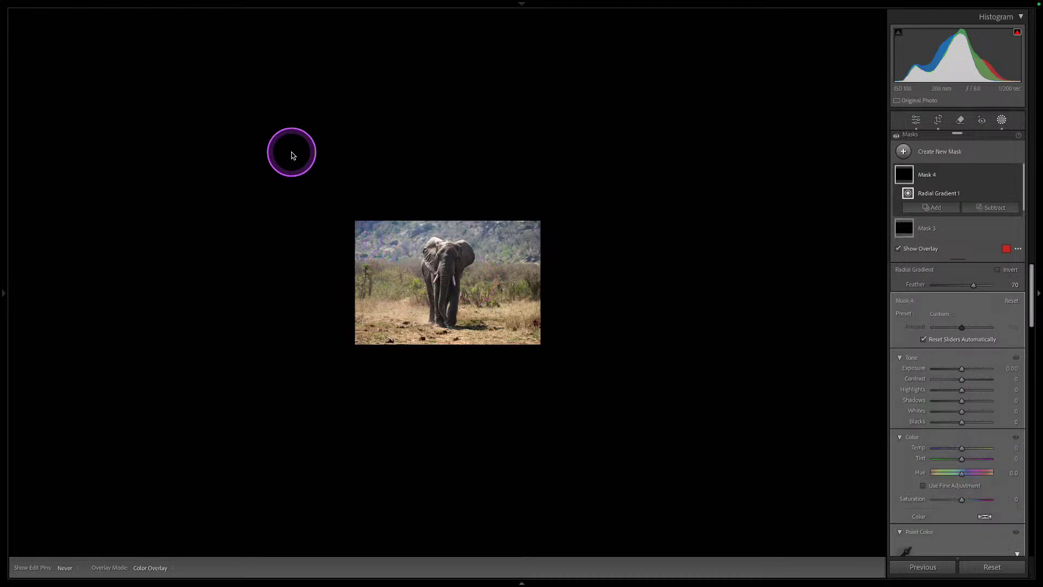
click(65, 567)
click(76, 535)
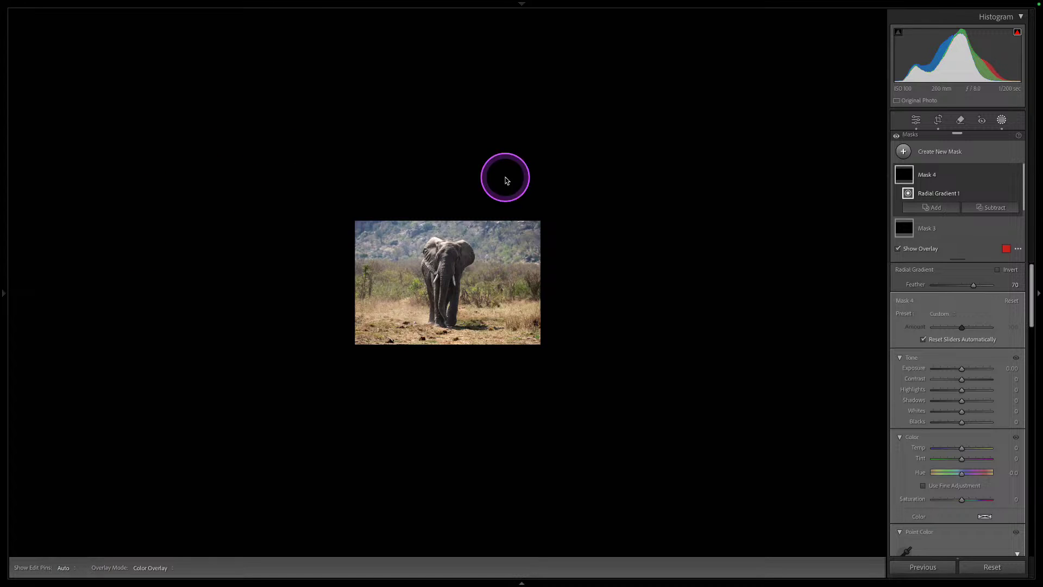
Step: Enlarge and tilt the radial gradient so it spreads diagonally from beyond the photo's upper-left corner across the elephant
click(1016, 180)
drag(364, 150, 443, 275)
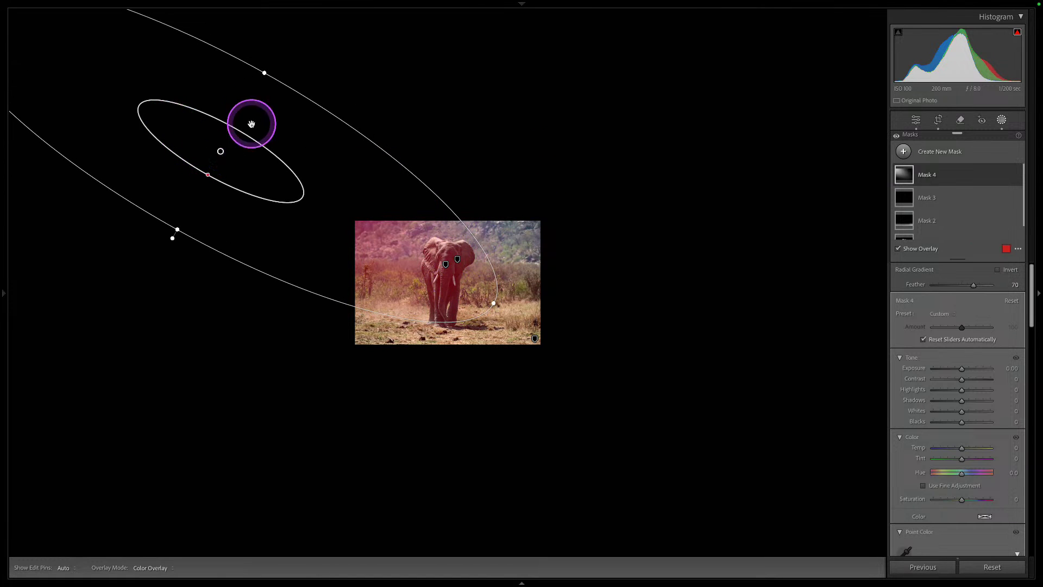
mouse_move(264, 72)
mouse_down()
mouse_move(281, 60)
mouse_move(271, 62)
mouse_up()
mouse_move(205, 154)
mouse_down()
mouse_move(216, 155)
mouse_move(181, 144)
mouse_move(204, 144)
mouse_up()
drag(477, 296, 487, 305)
drag(213, 144, 206, 154)
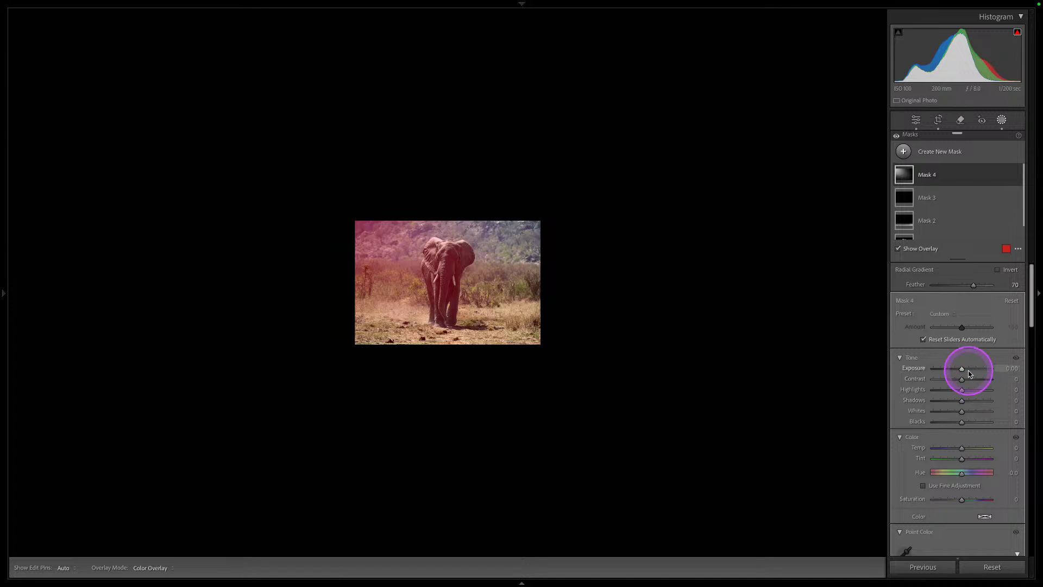
Step: Set the large radial mask's Exposure to 0.69, Temp to 16 and Tint to 8, and compare the photo with and without it
drag(964, 372, 980, 369)
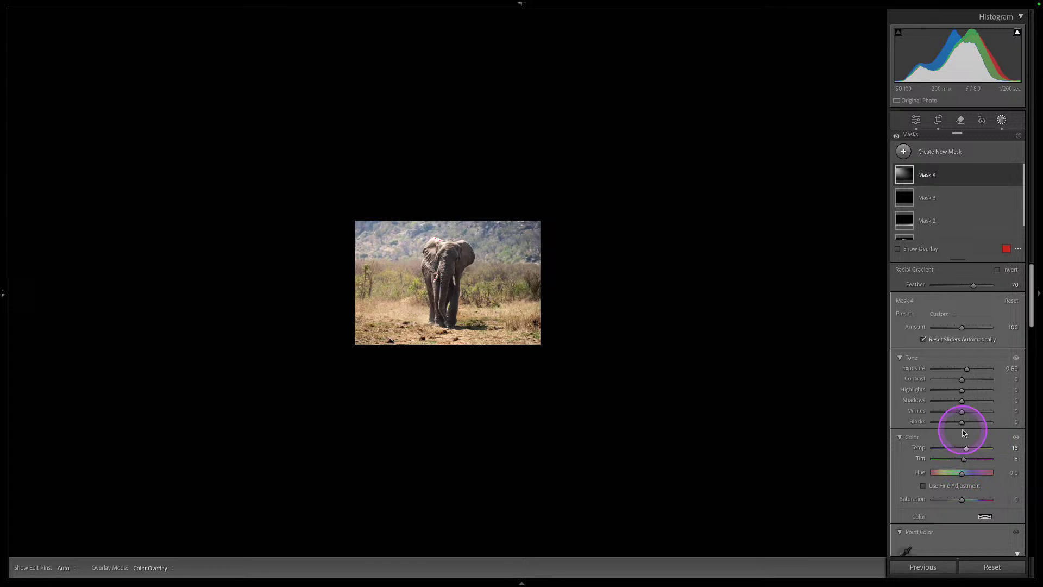
click(1017, 176)
click(1016, 175)
click(1014, 177)
click(1013, 177)
click(1012, 178)
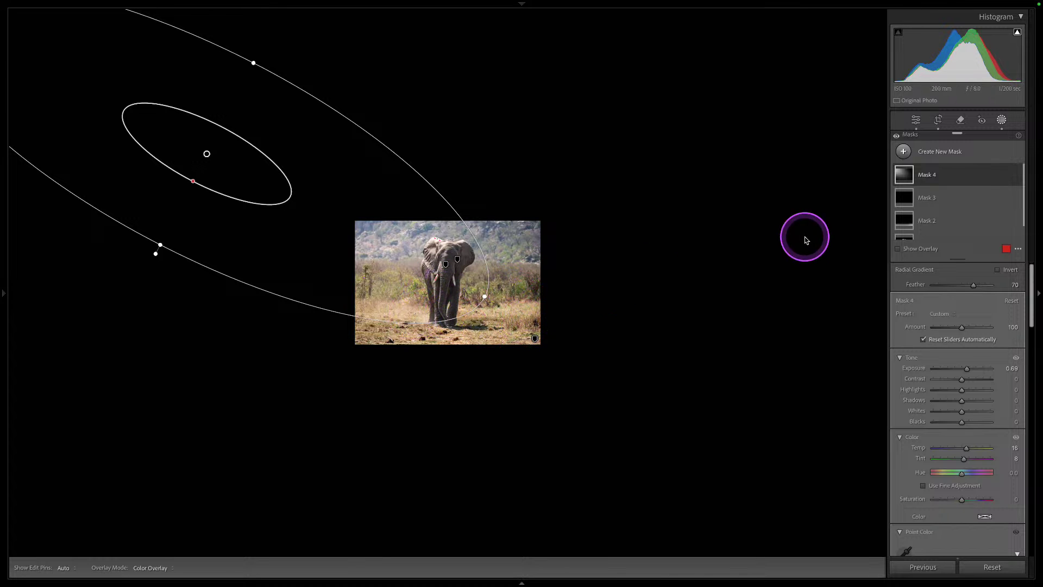
Step: Subtract a luminance range from the large warm-light radial mask by sampling the dark skin on the elephant's shaded ear
click(991, 179)
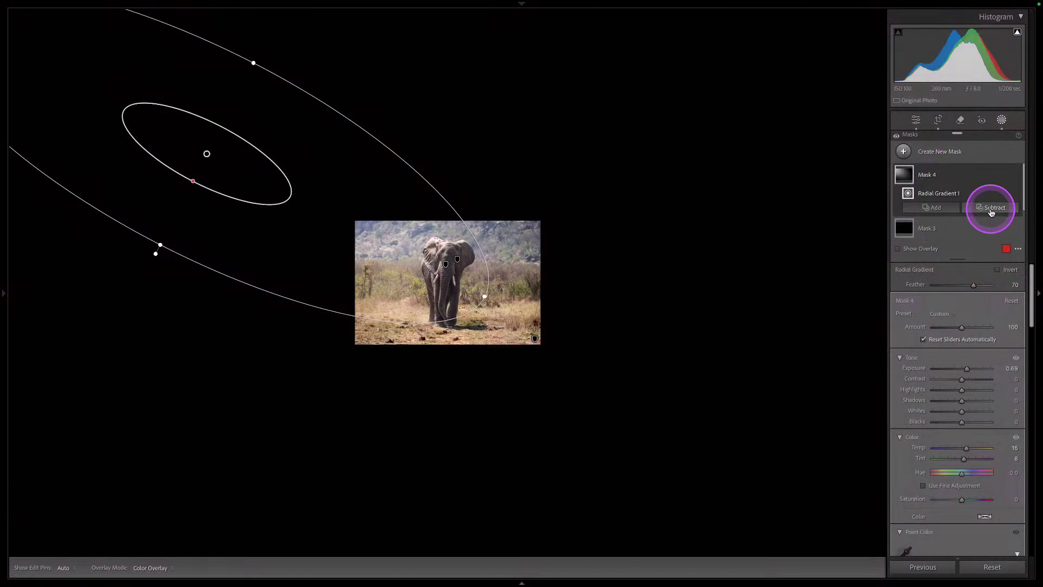
click(994, 210)
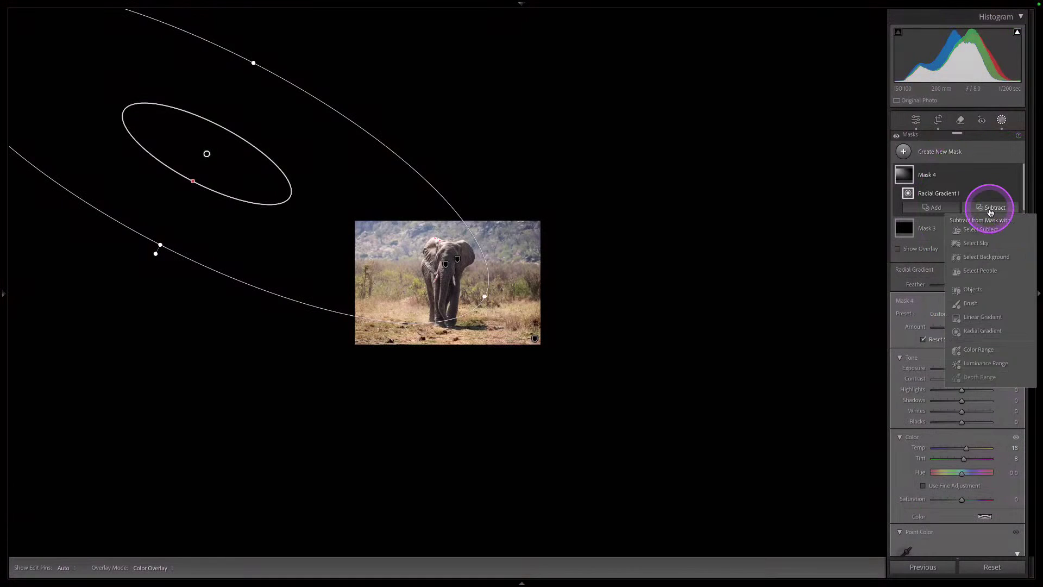
click(986, 363)
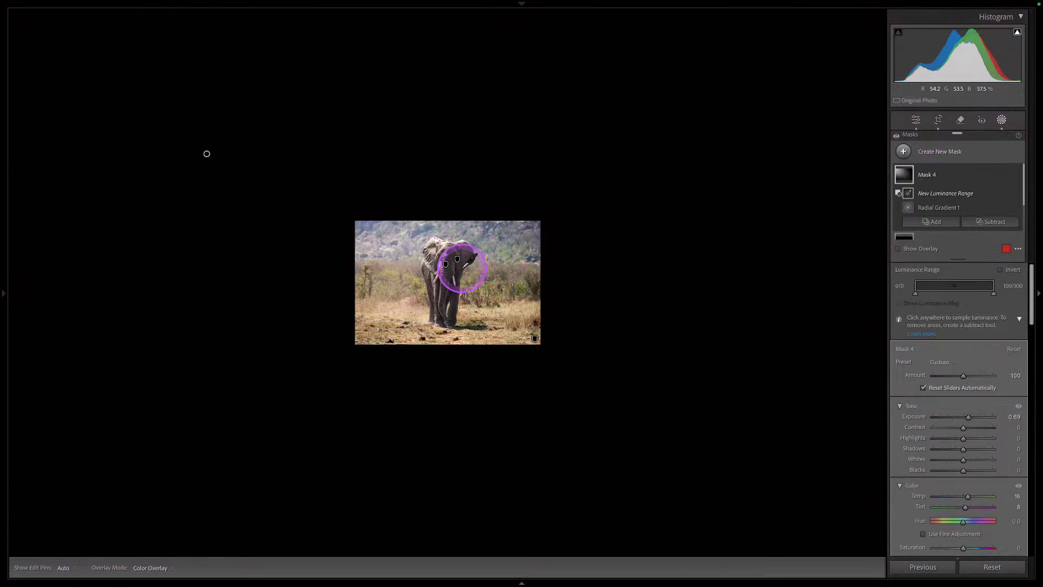
click(463, 262)
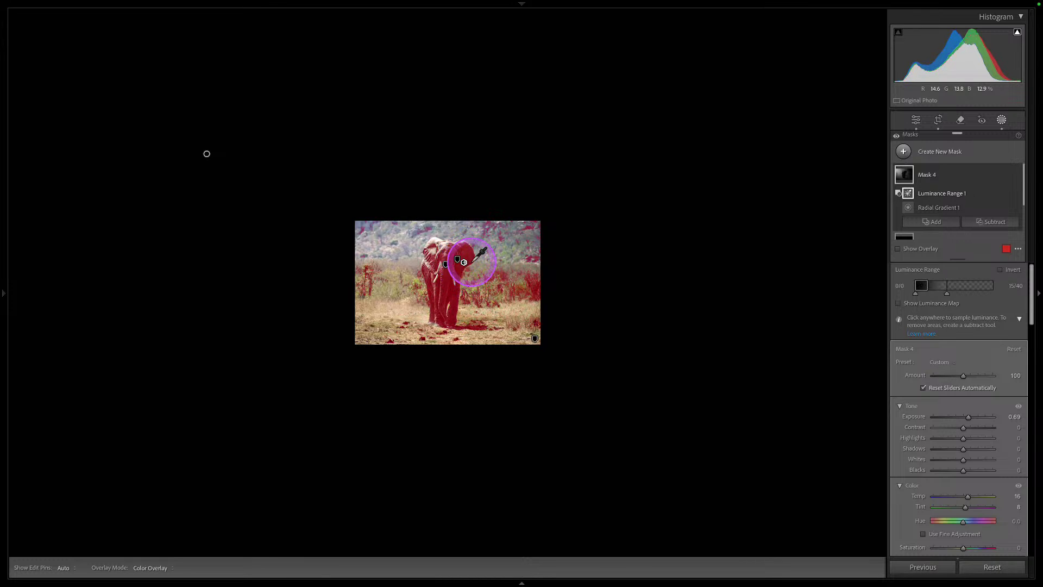
click(622, 167)
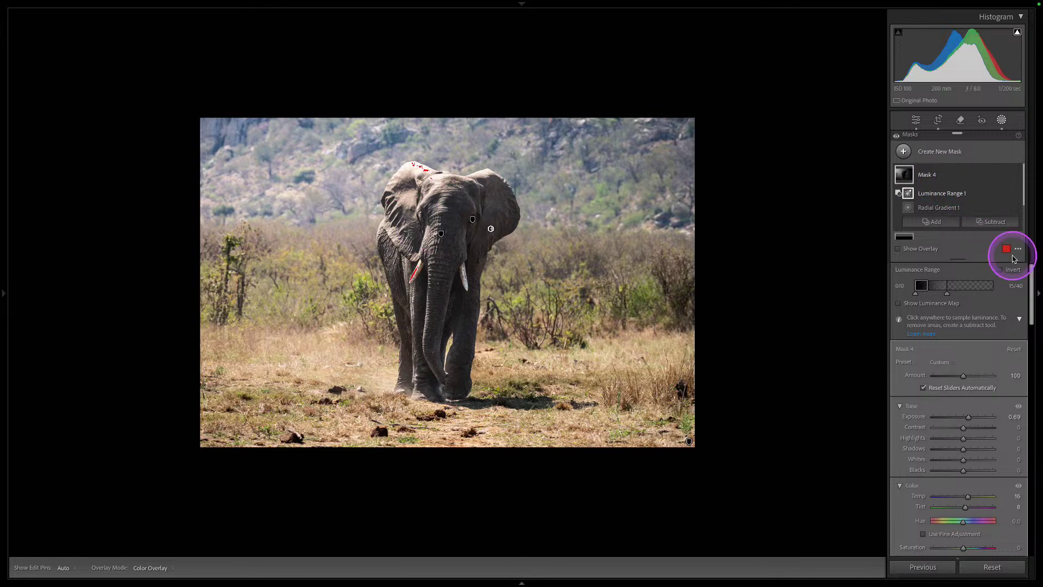
Step: Show the luminance map, extend the subtracted range's upper limits to 21/46, and leave masking
click(899, 305)
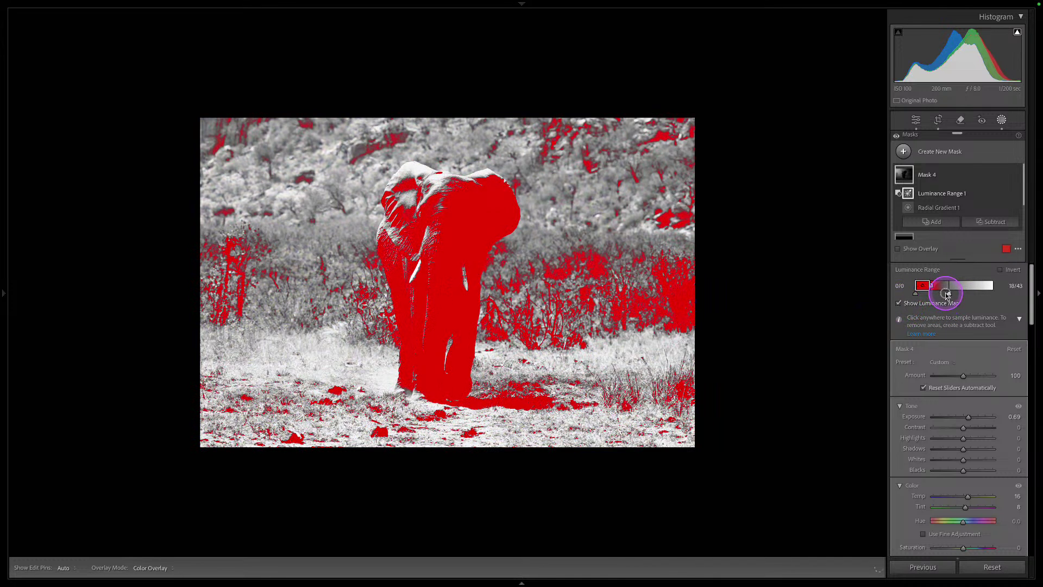
drag(949, 294, 959, 298)
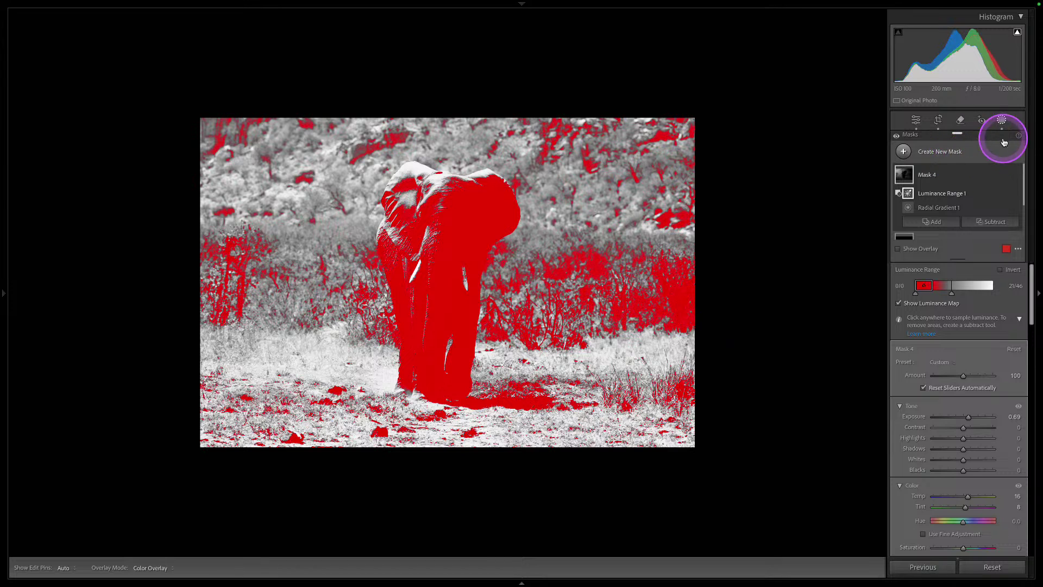
click(1002, 120)
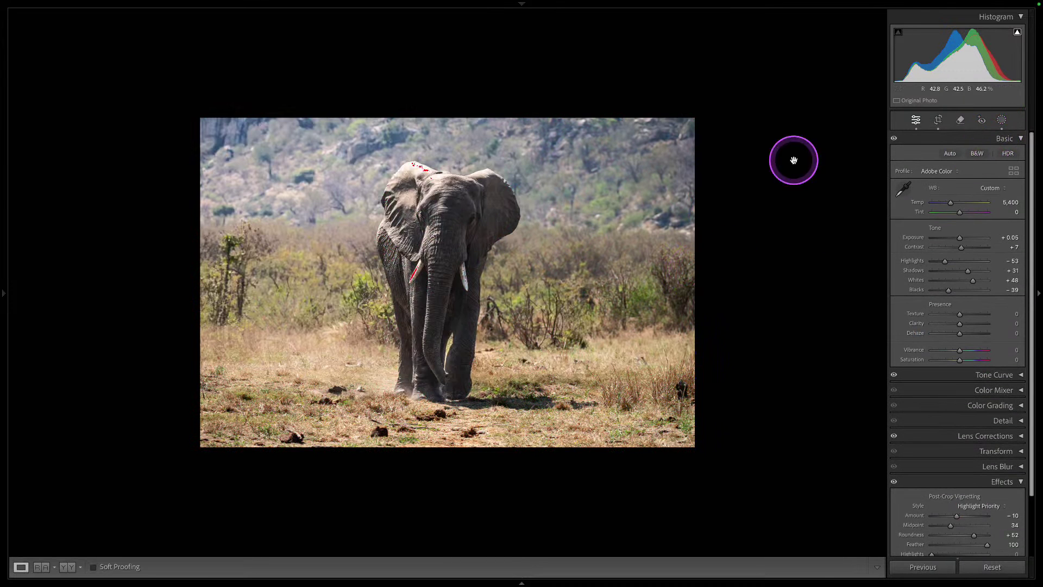
Step: Reopen the masks and compare the photo with and without the warm-light radial mask
click(1002, 120)
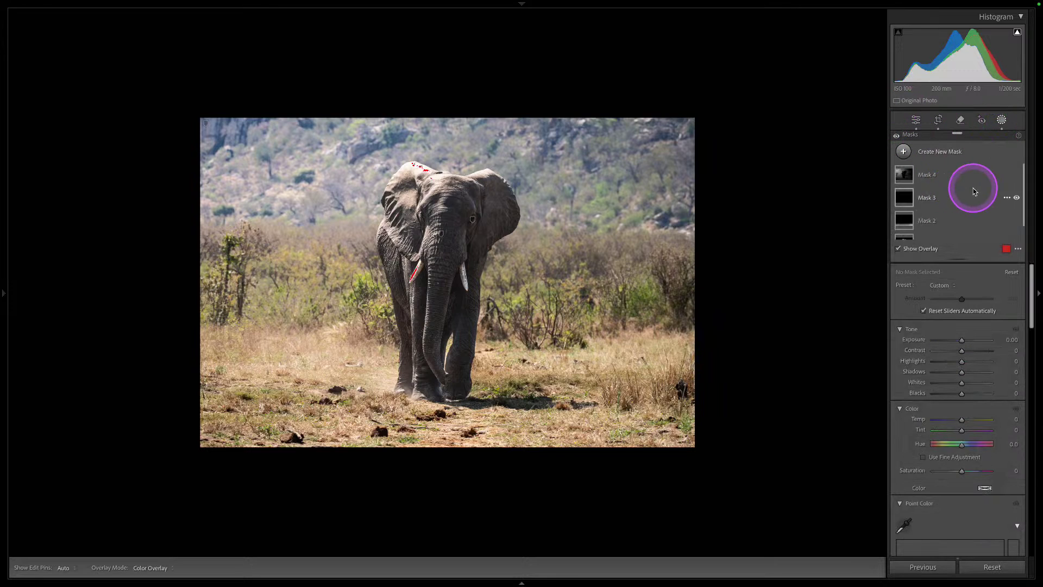
click(1015, 175)
click(1016, 176)
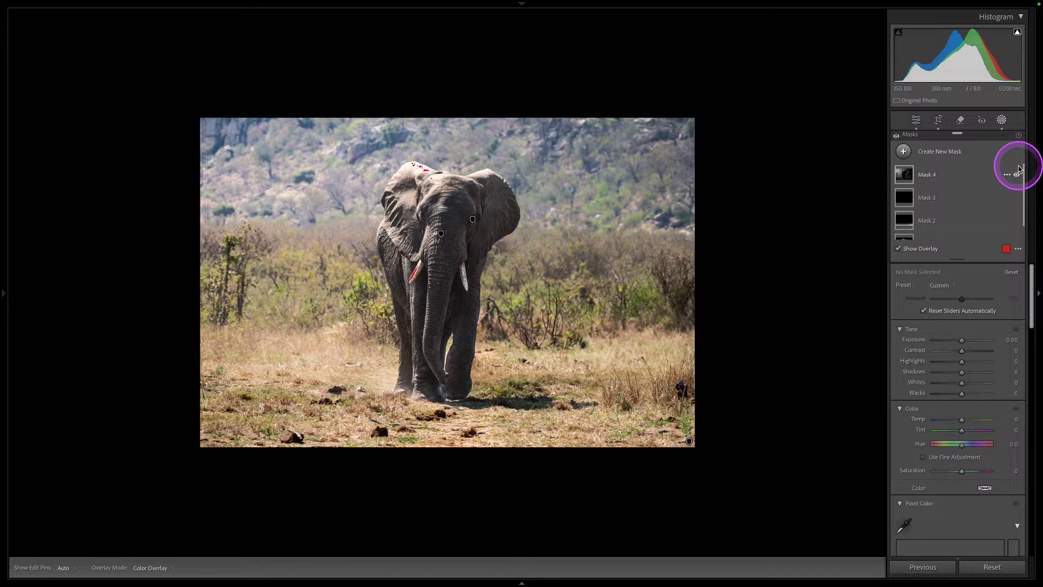
Step: Select the radial gradient inside the warm-light mask, set the mask's Amount to 64, and check the highlight clipping
click(958, 180)
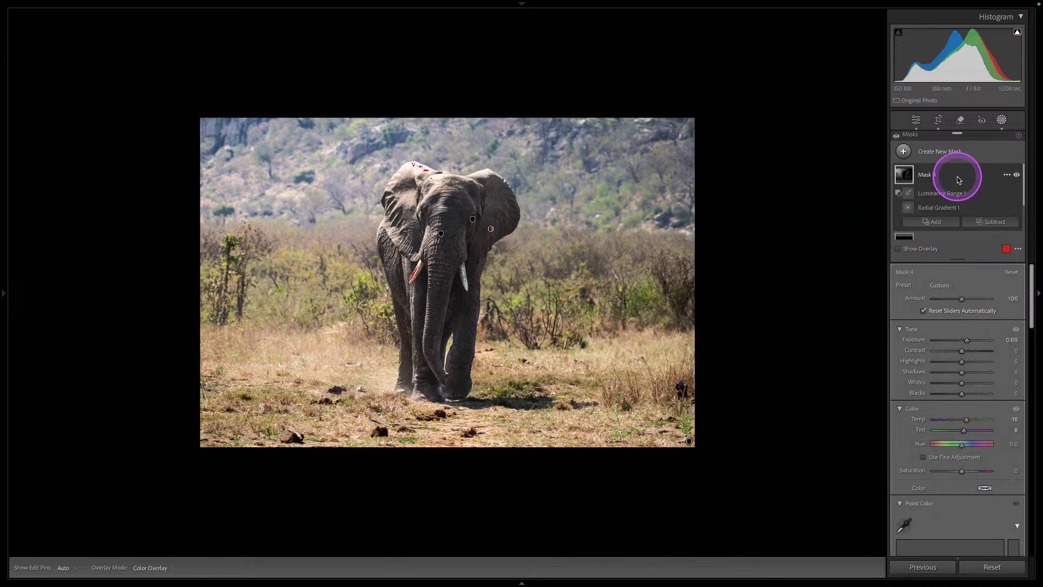
click(954, 194)
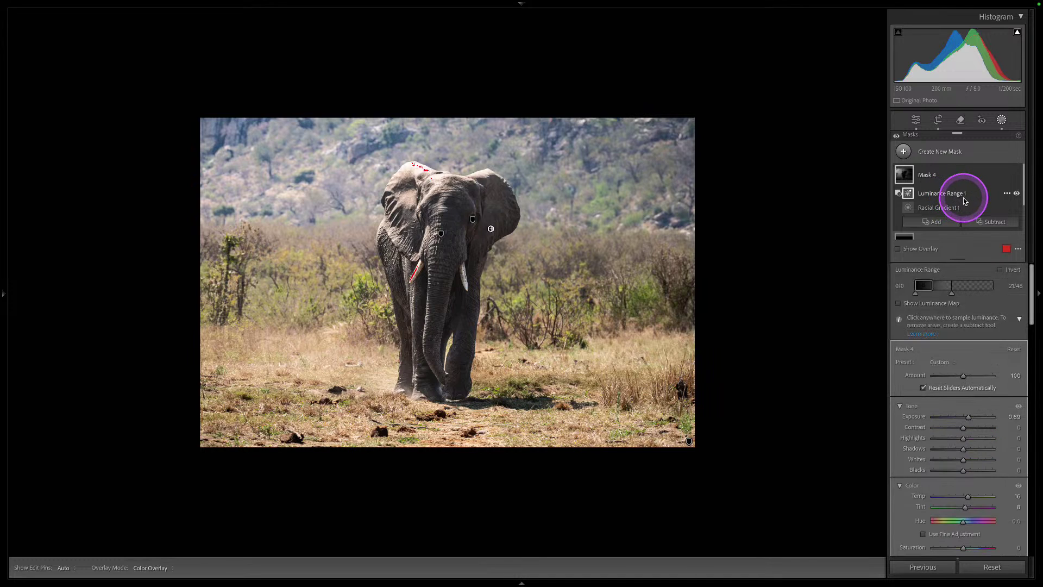
click(949, 207)
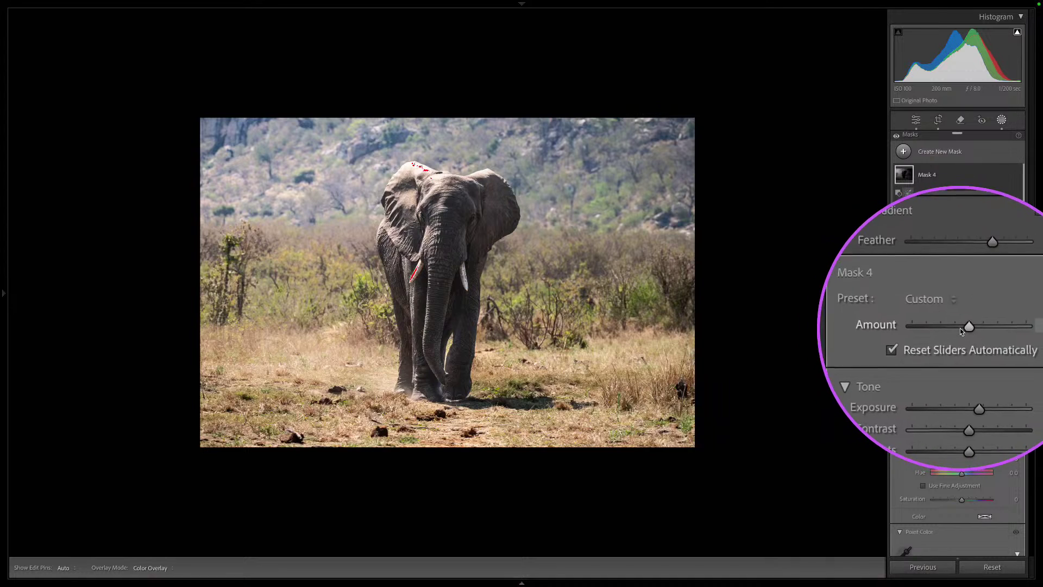
mouse_move(961, 328)
mouse_down()
mouse_move(948, 328)
mouse_move(959, 328)
mouse_up()
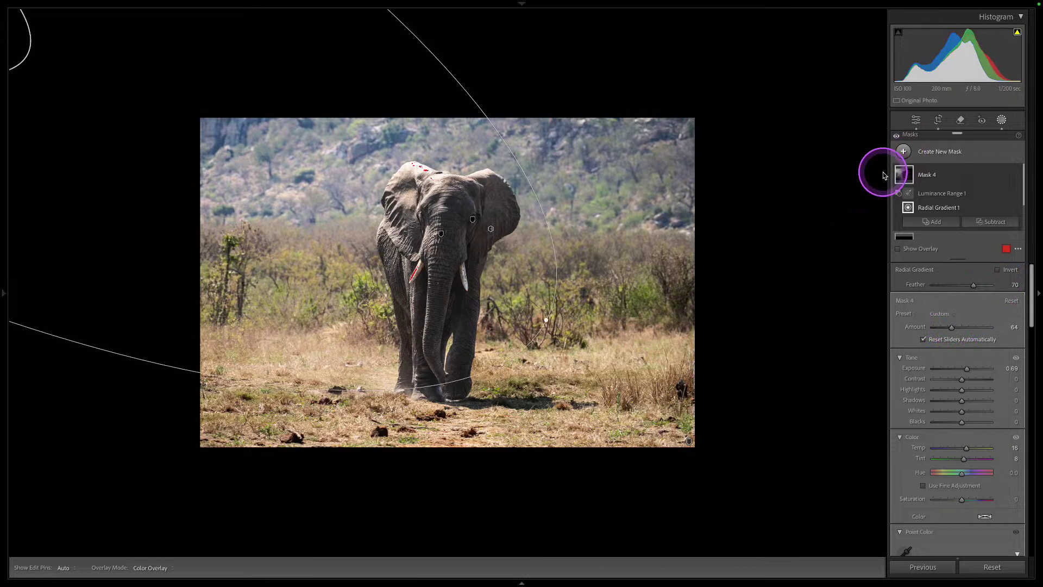
click(992, 125)
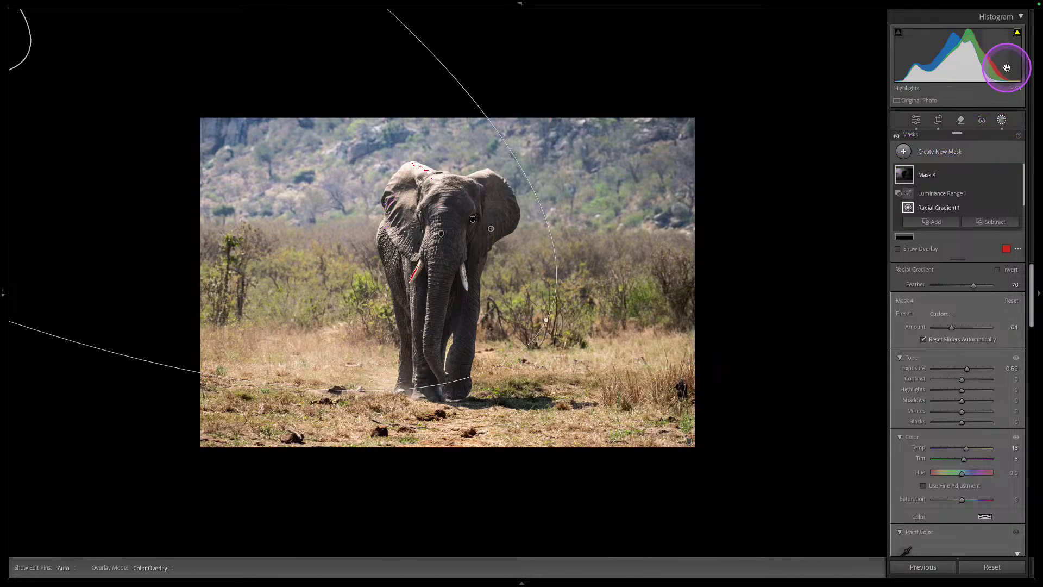
click(1017, 34)
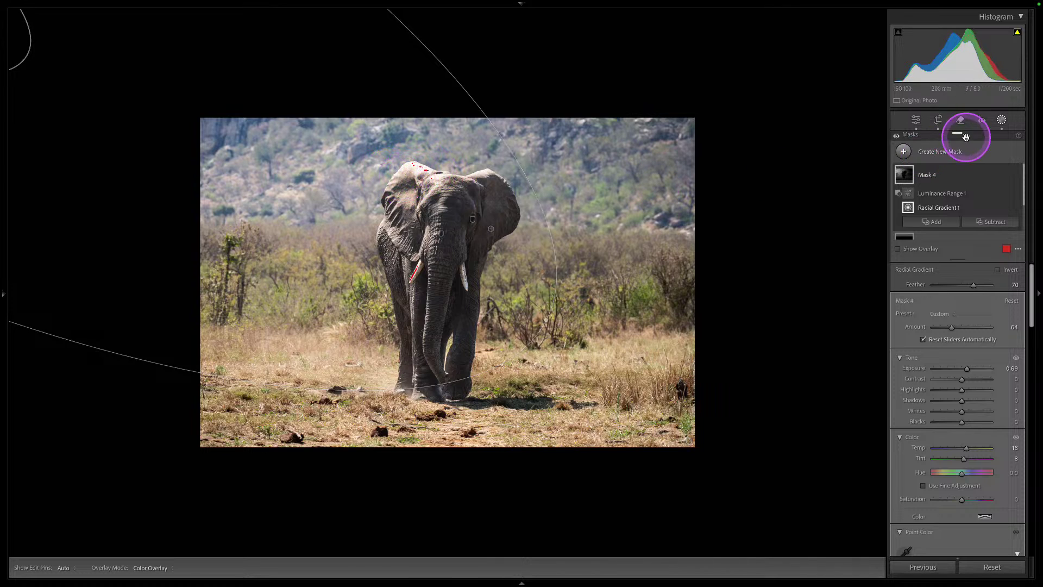
Step: Create a size 3 brush mask over the clipped highlights atop the elephant's sunlit ear, with Highlights at -73 and Whites at -30
click(903, 152)
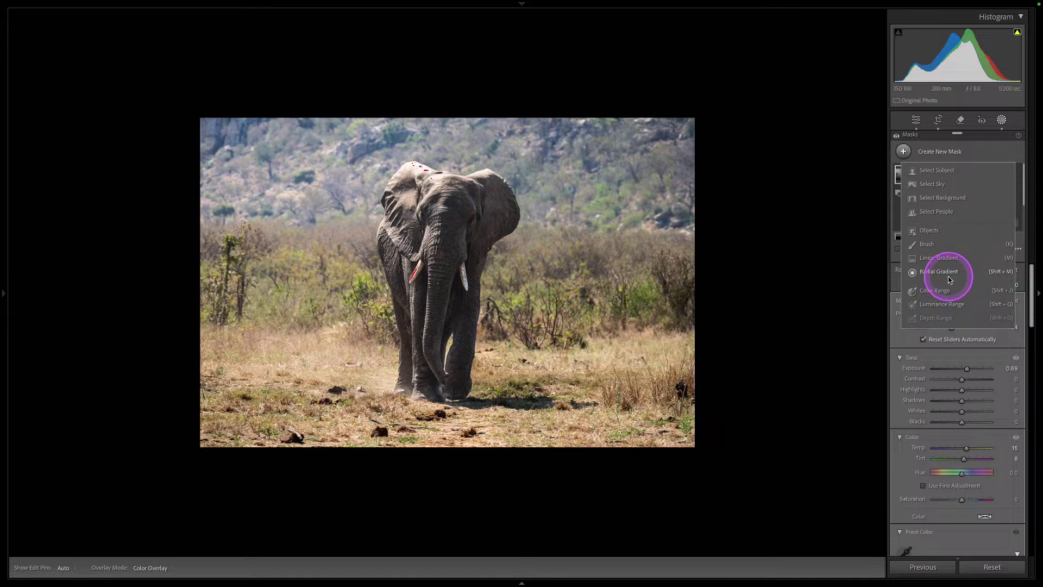
click(929, 244)
mouse_move(524, 197)
mouse_down()
mouse_move(430, 192)
mouse_move(491, 199)
mouse_up()
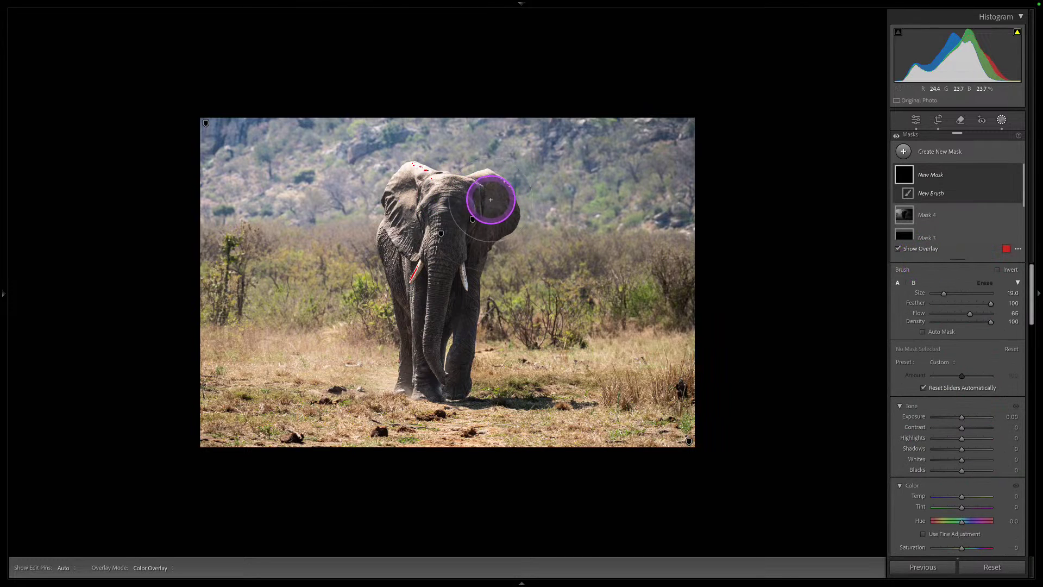
scroll(448, 193, down, 5)
mouse_move(980, 436)
mouse_down()
mouse_move(953, 438)
mouse_move(952, 459)
mouse_up()
scroll(422, 176, down, 3)
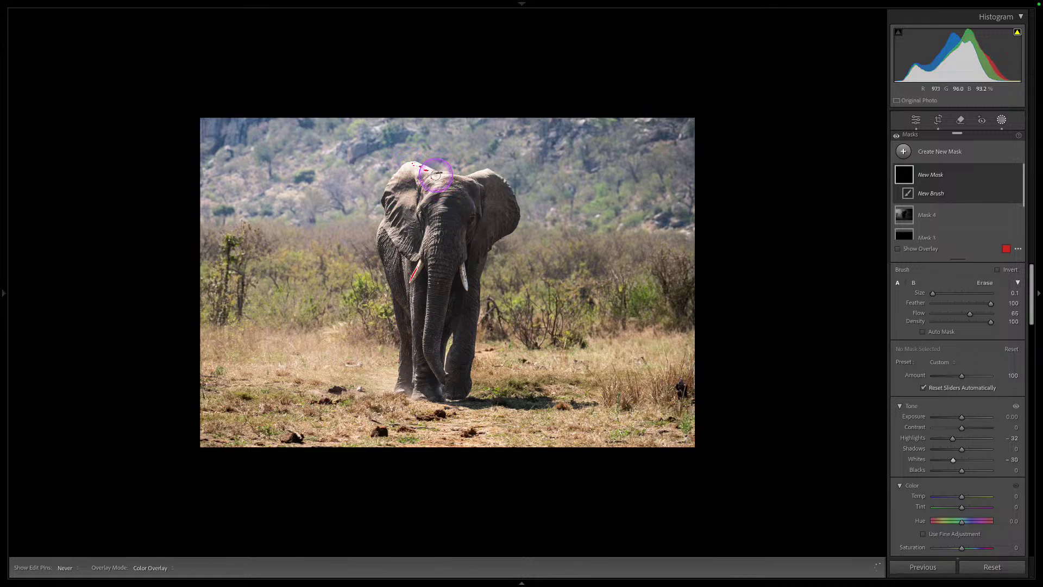
drag(414, 167, 430, 172)
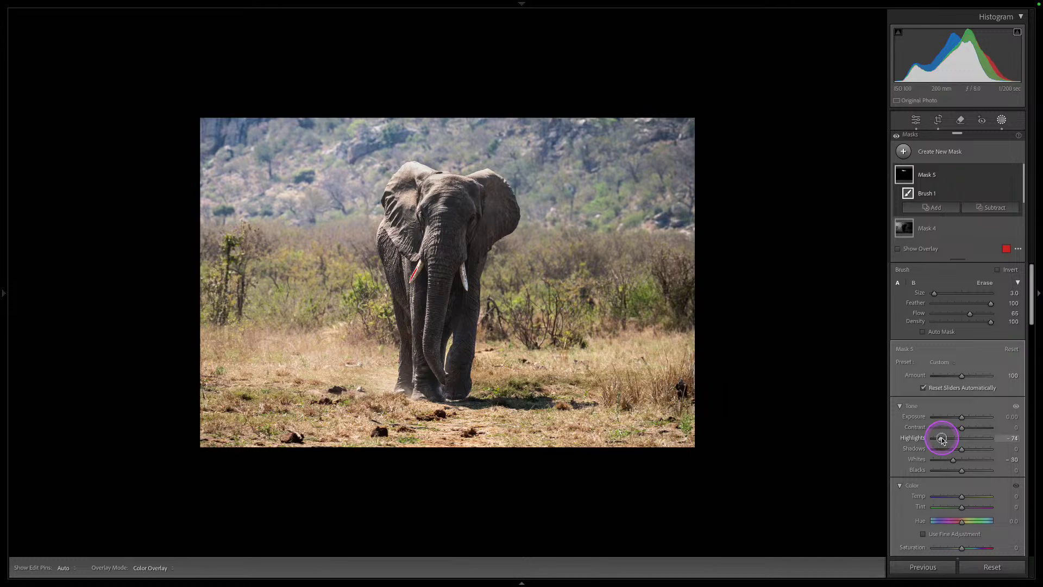
click(999, 121)
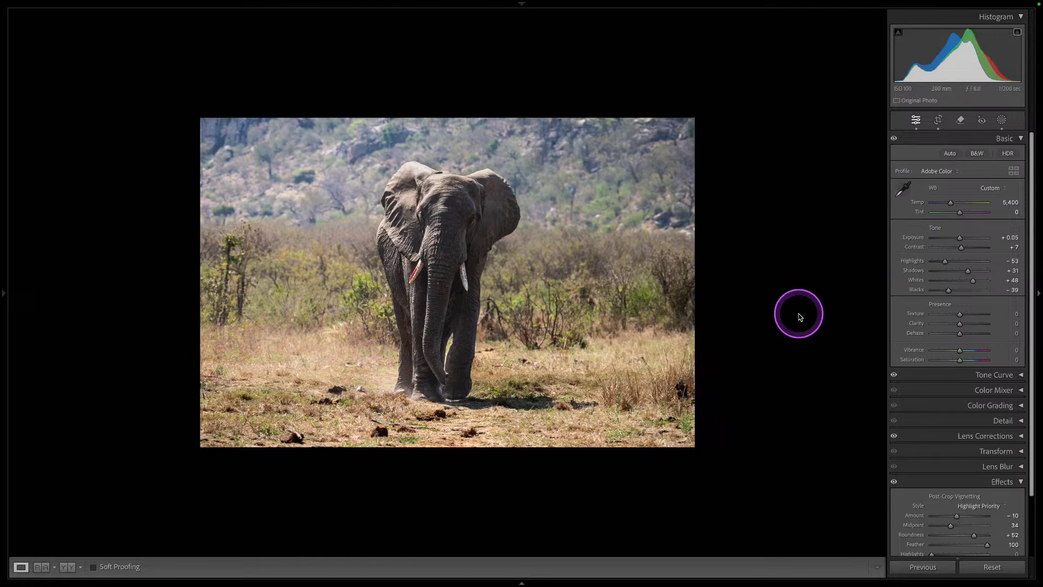
Step: Reopen the masks and toggle each one off and on to compare its effect on the photo
click(1002, 120)
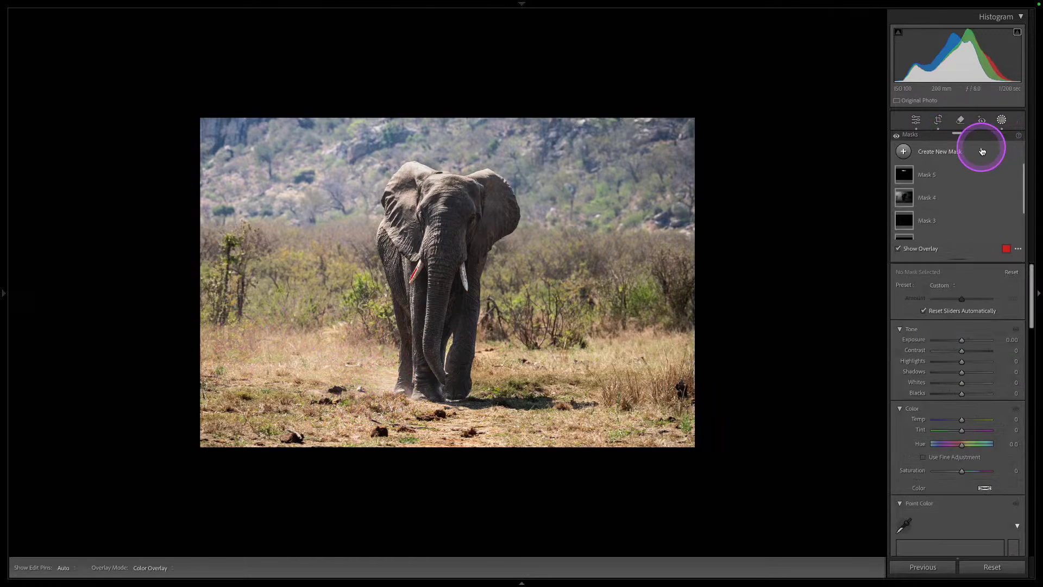
click(1016, 175)
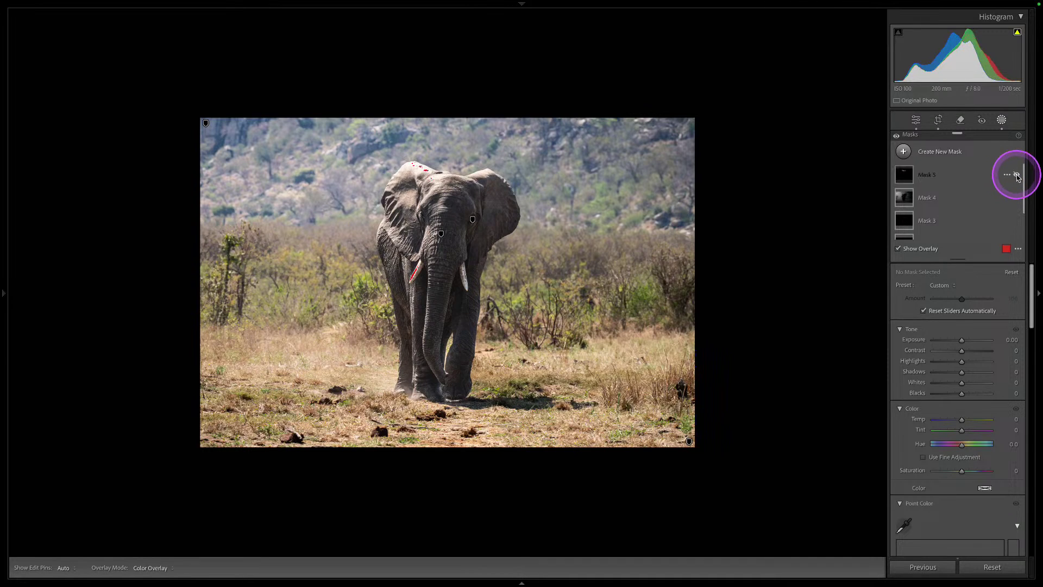
click(1016, 197)
click(1016, 198)
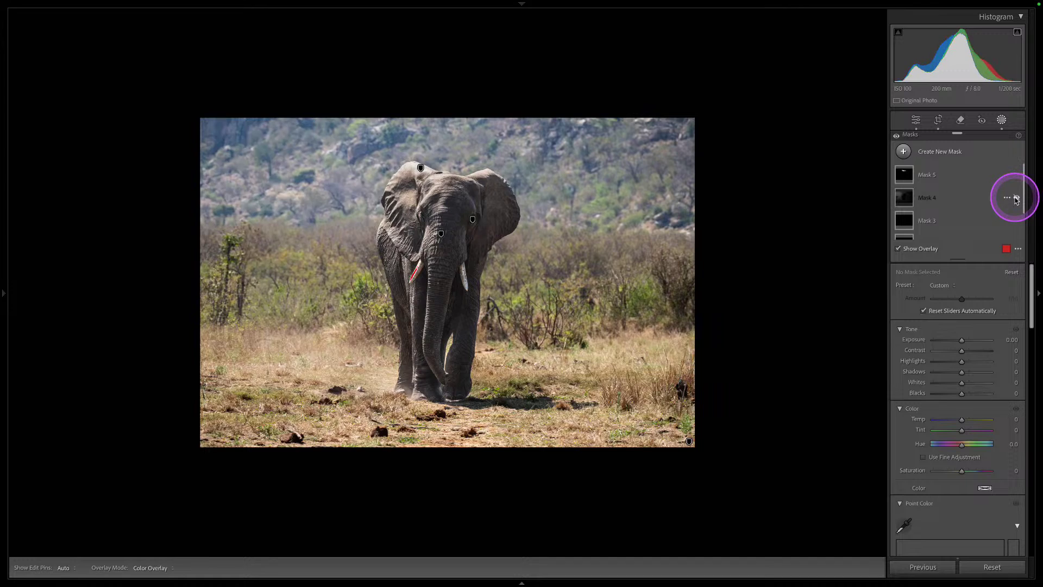
click(1016, 220)
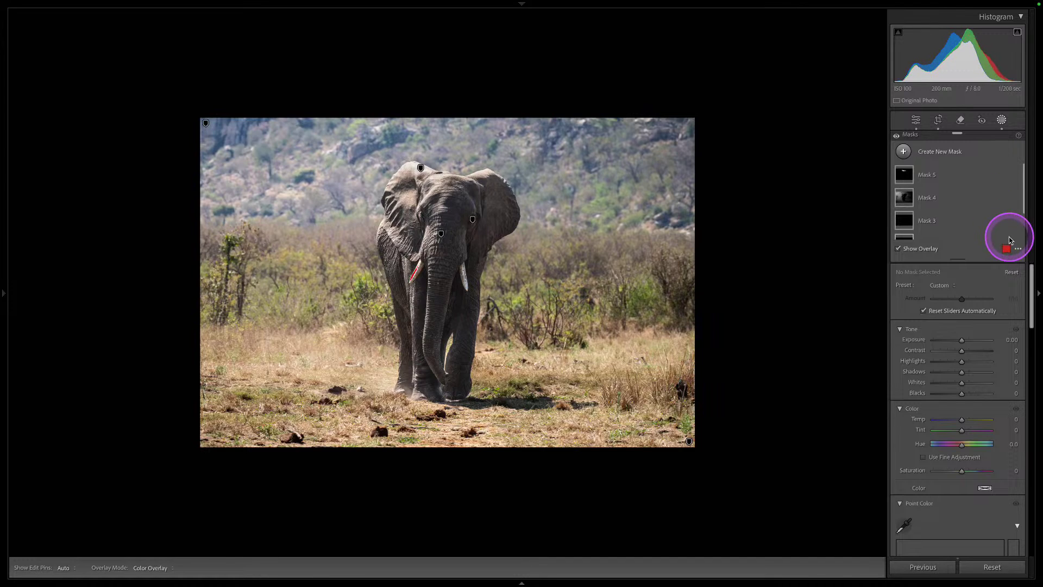
scroll(1003, 214, down, 2)
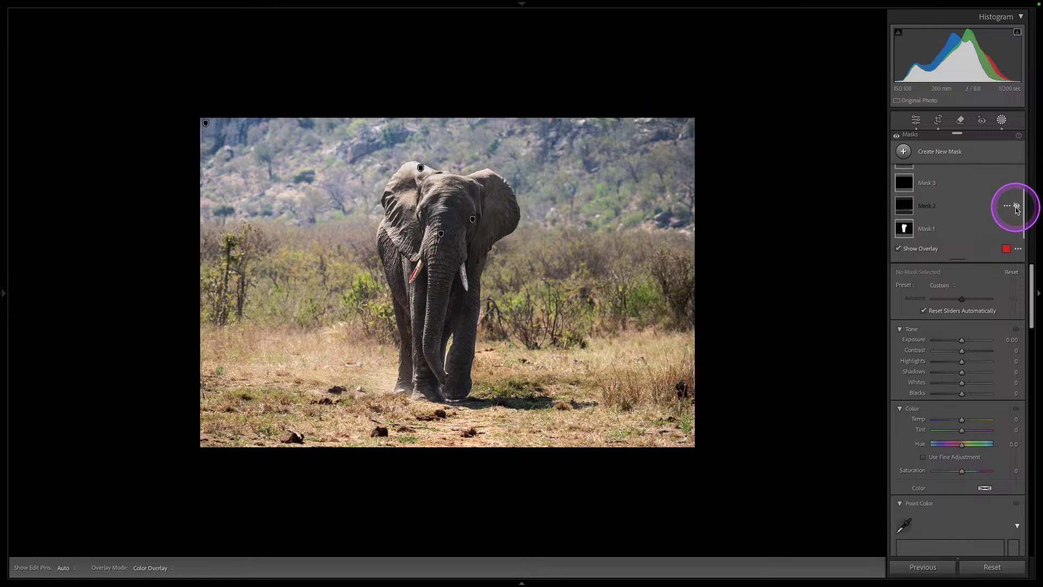
click(1017, 229)
click(1016, 228)
click(1016, 229)
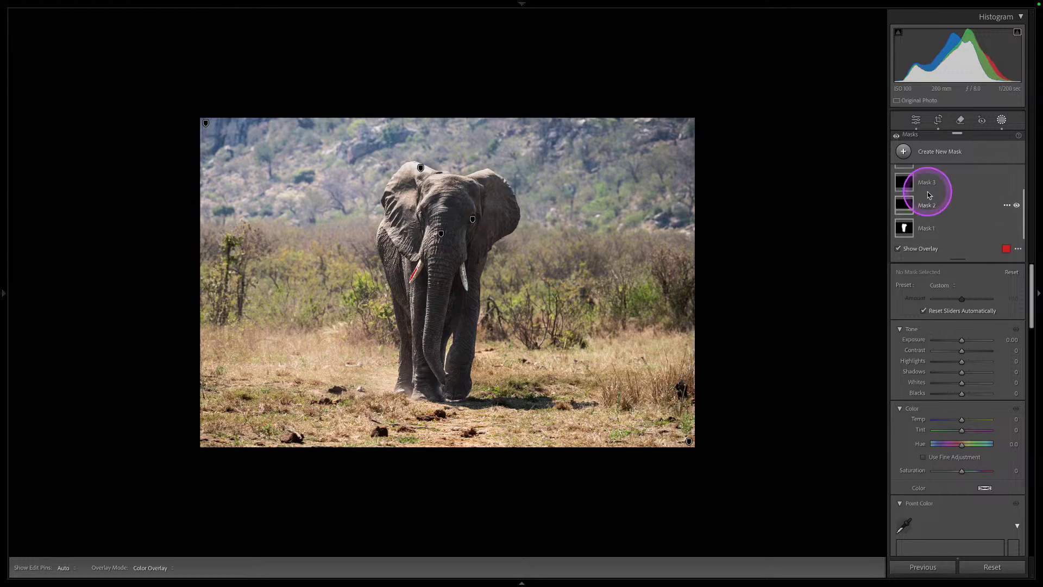
Step: Leave masking and examine the elephant's face and tusks up close, then the whole photo
click(1002, 119)
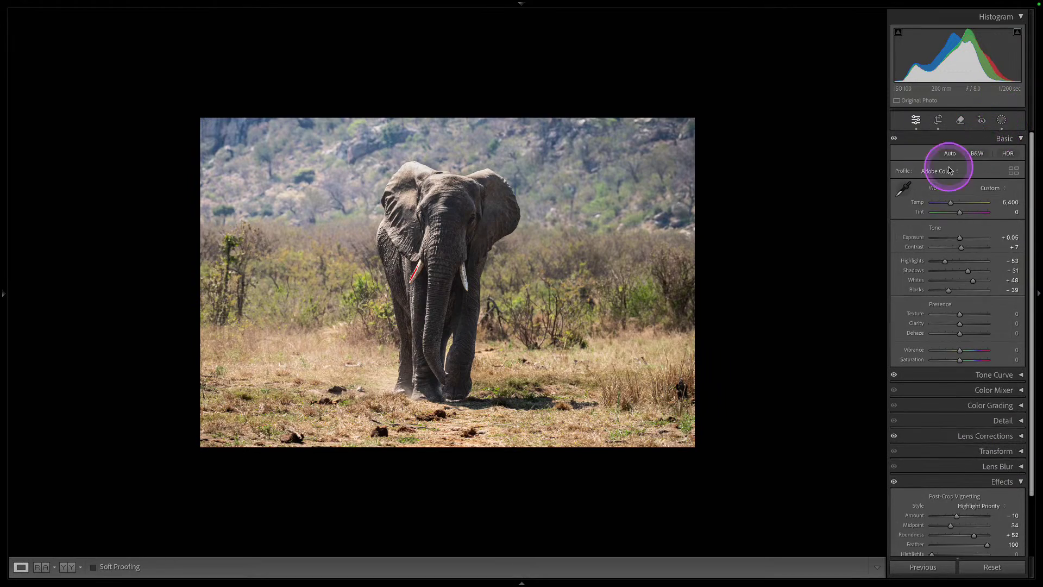
click(585, 321)
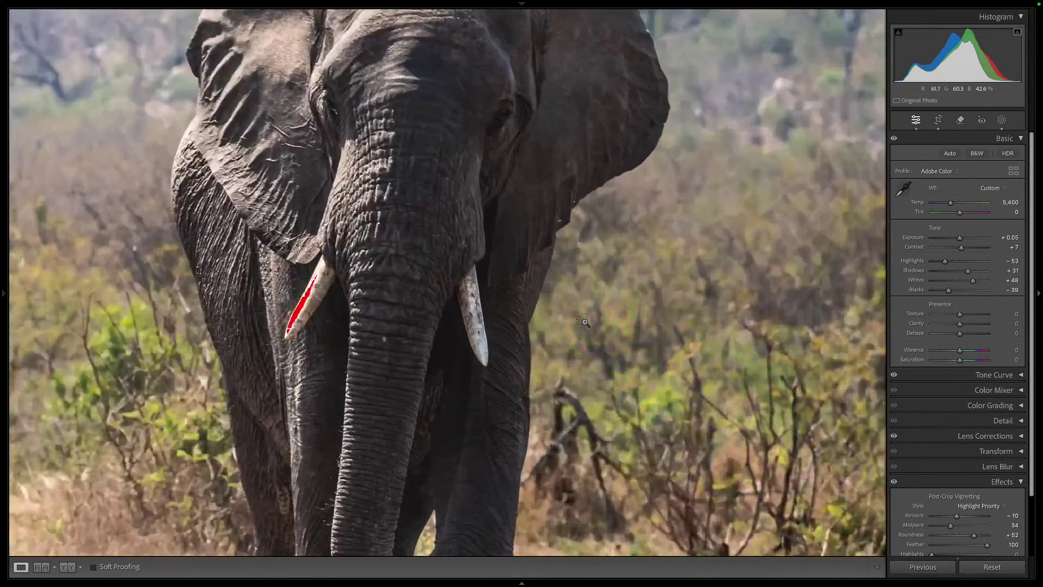
drag(585, 320, 426, 284)
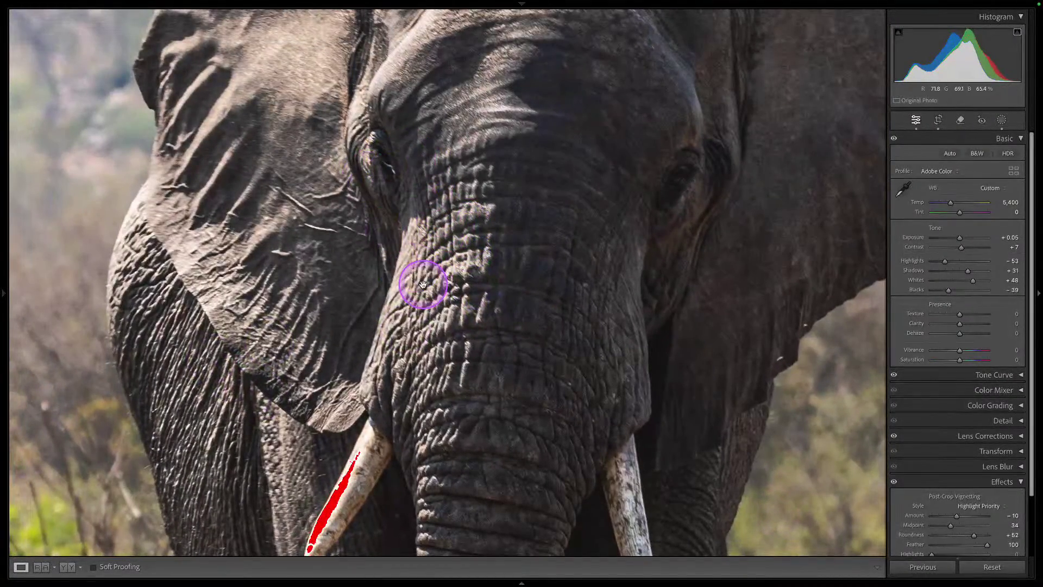
key(super+minus)
key(super+minus)
key(super+minus)
key(super+minus)
key(super+minus)
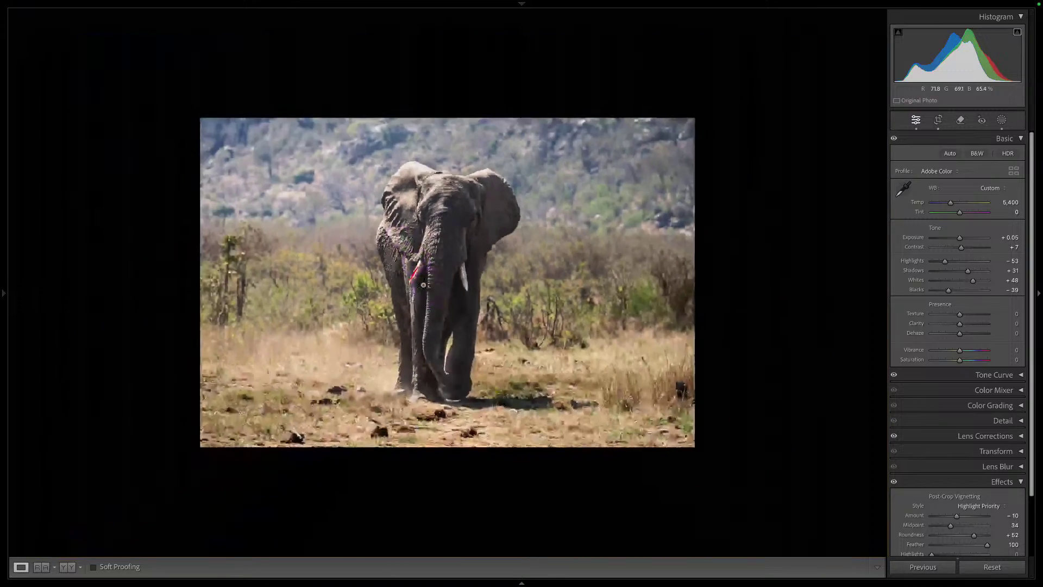
key(super+equal)
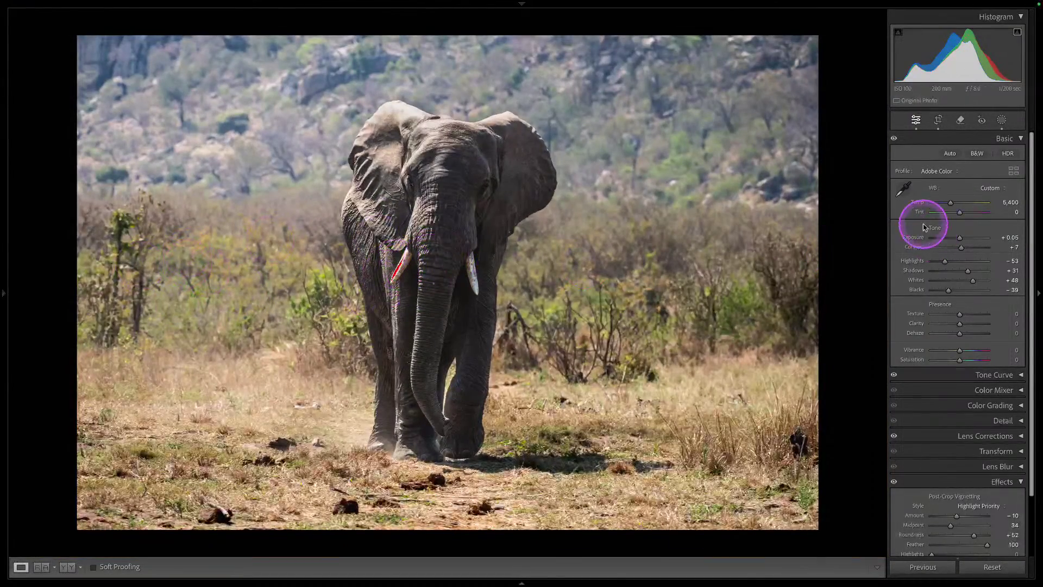
Step: Reopen masking, select the ear-highlight brush mask, hide the edit pins, and leave masking to view the whole photo
click(1001, 119)
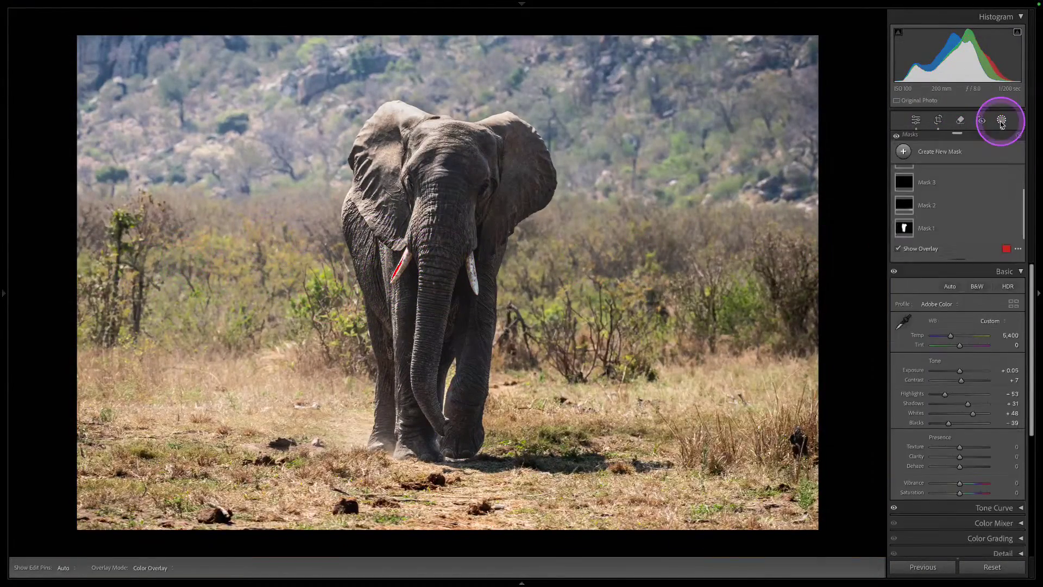
scroll(967, 213, up, 2)
click(954, 175)
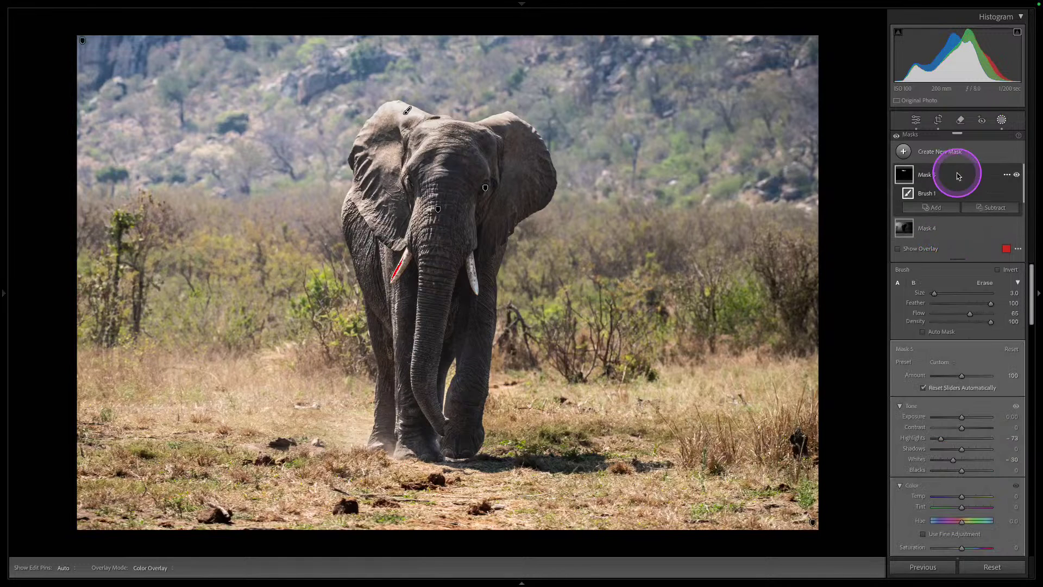
key(h)
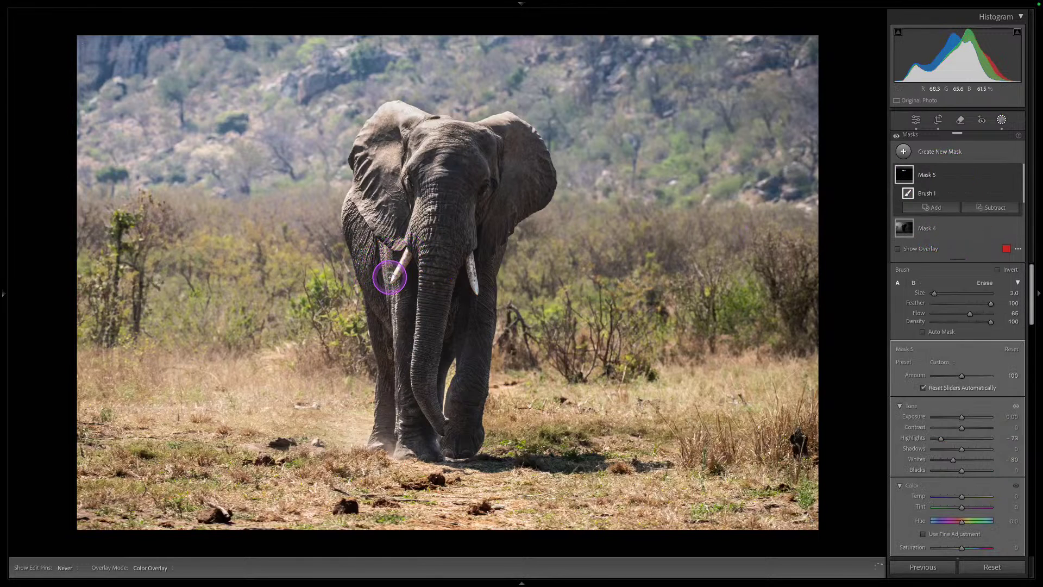
click(1002, 123)
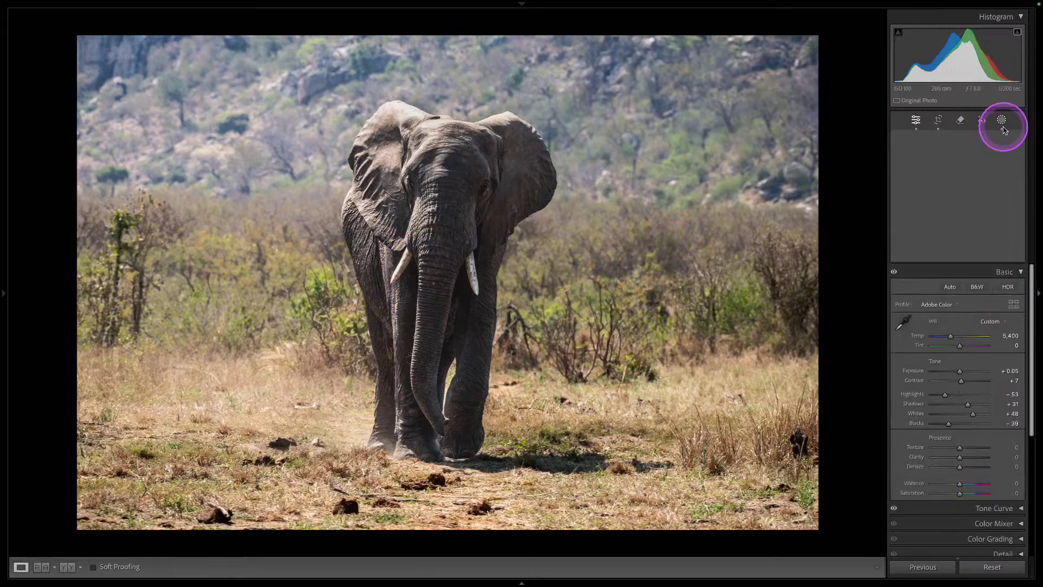
click(727, 343)
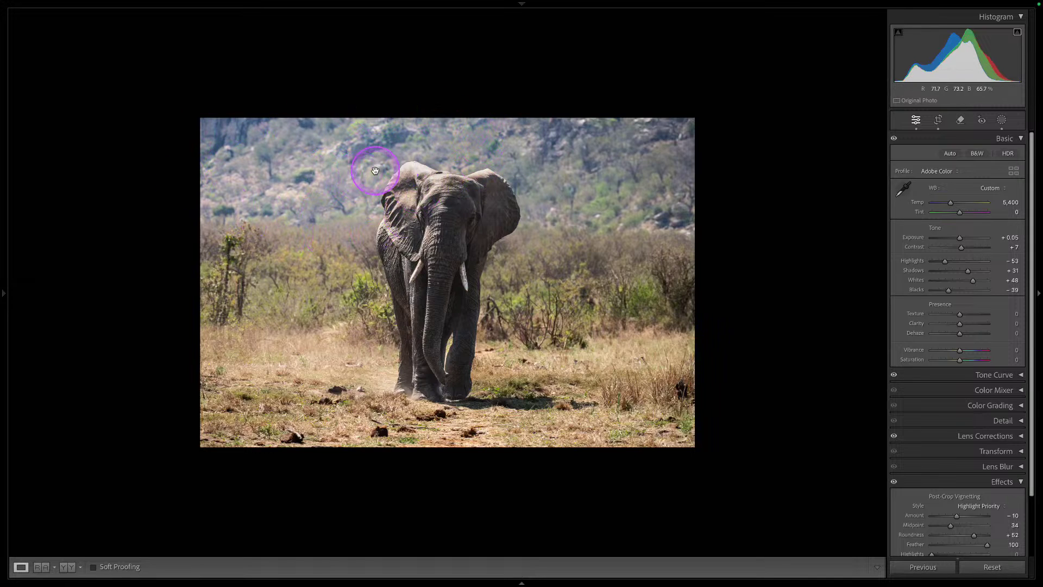
Step: Create a new Select Subject mask of the elephant and invert its subject component to cover the background instead
click(1002, 121)
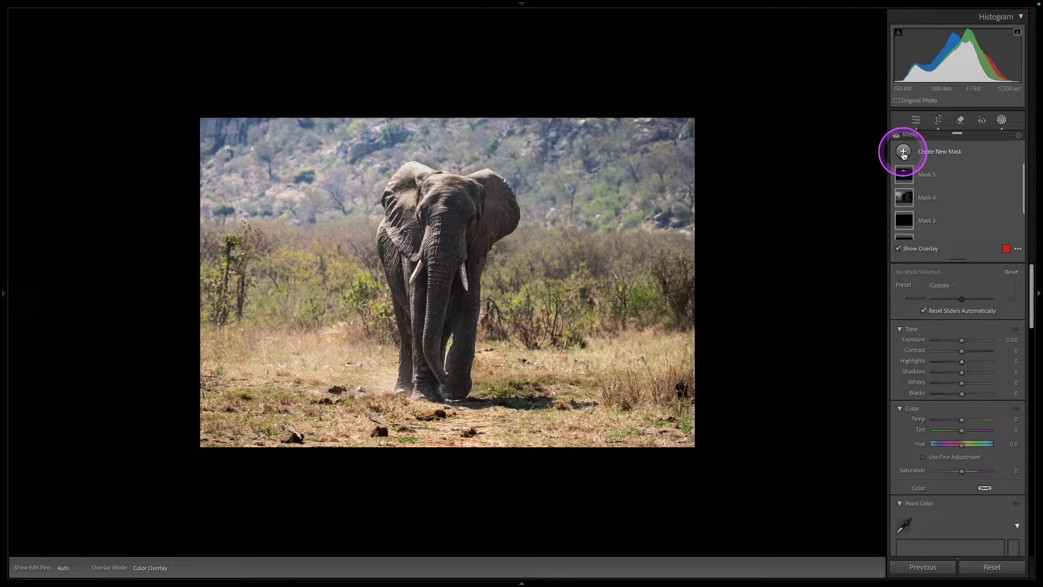
click(903, 153)
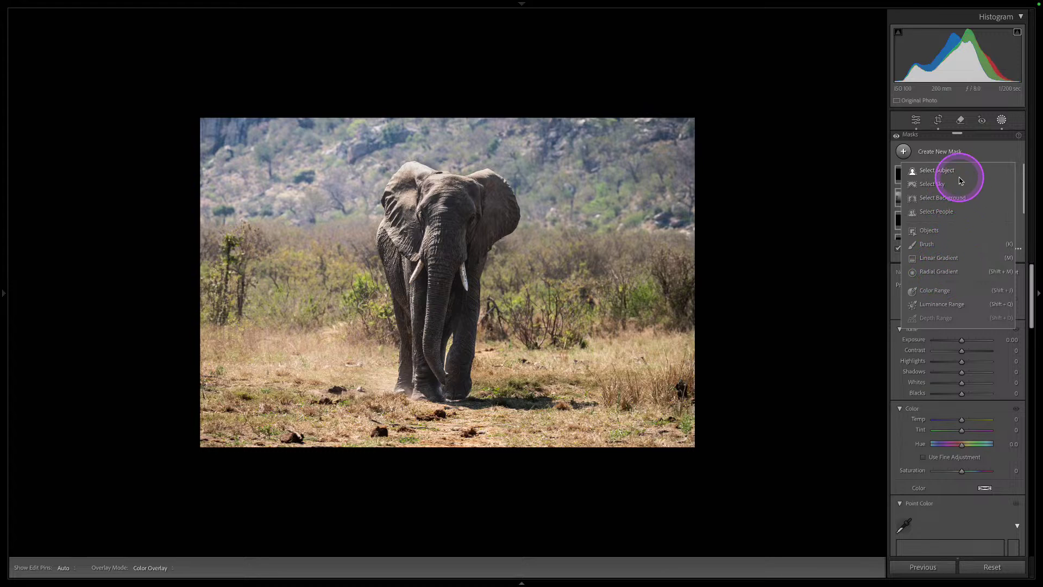
click(943, 170)
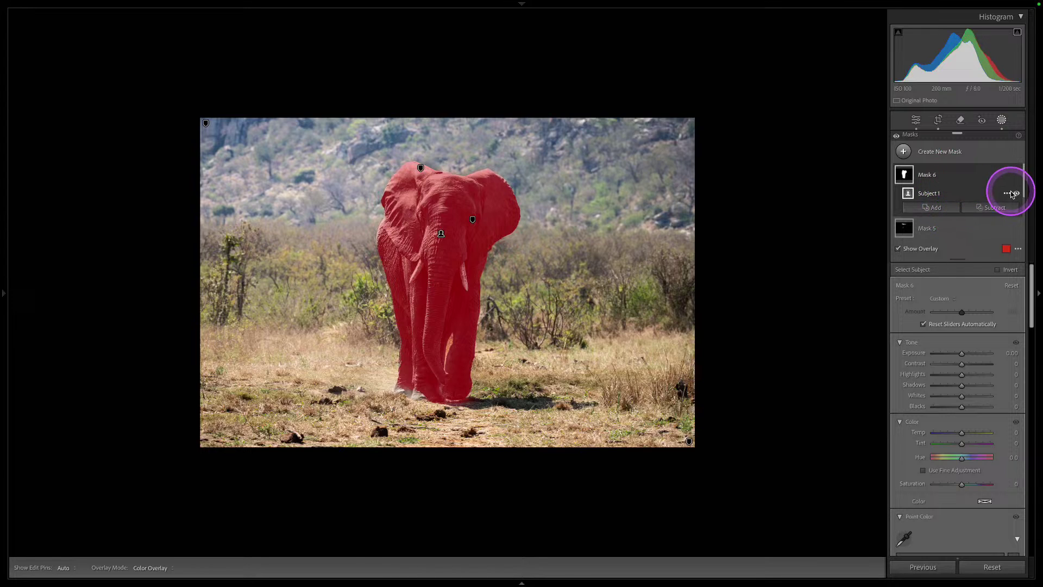
right_click(1004, 193)
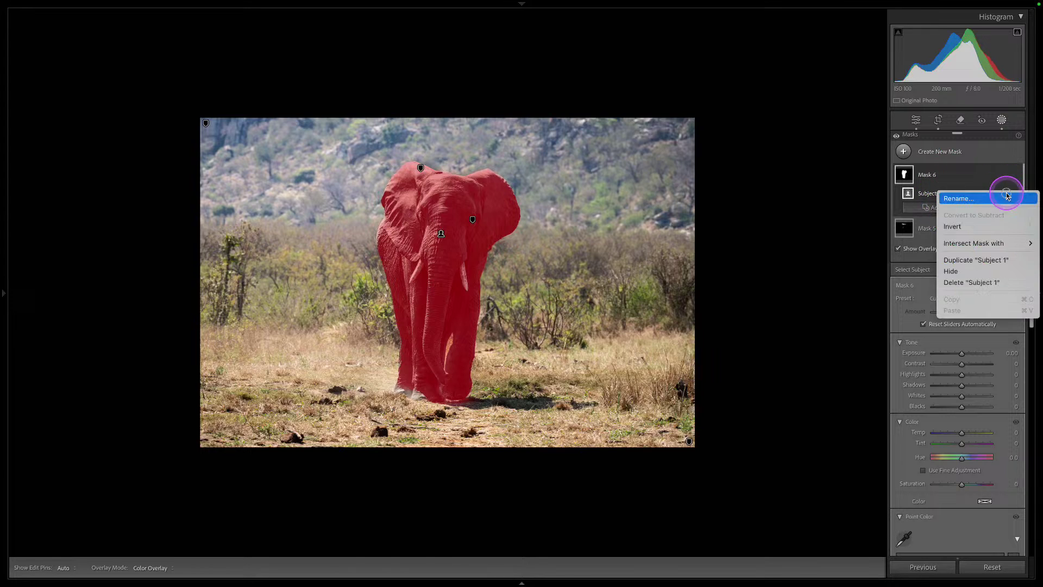
click(974, 231)
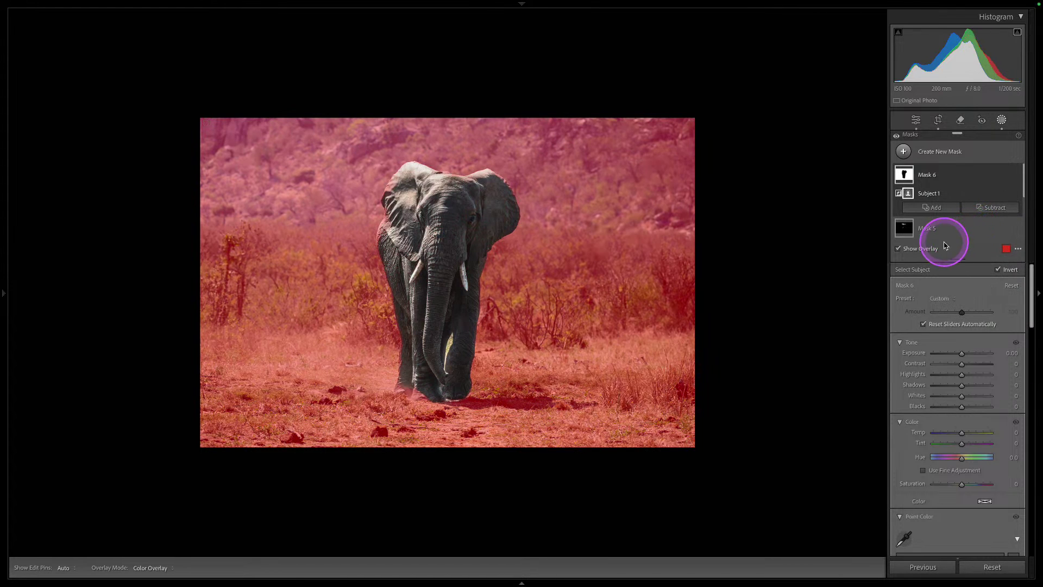
click(921, 251)
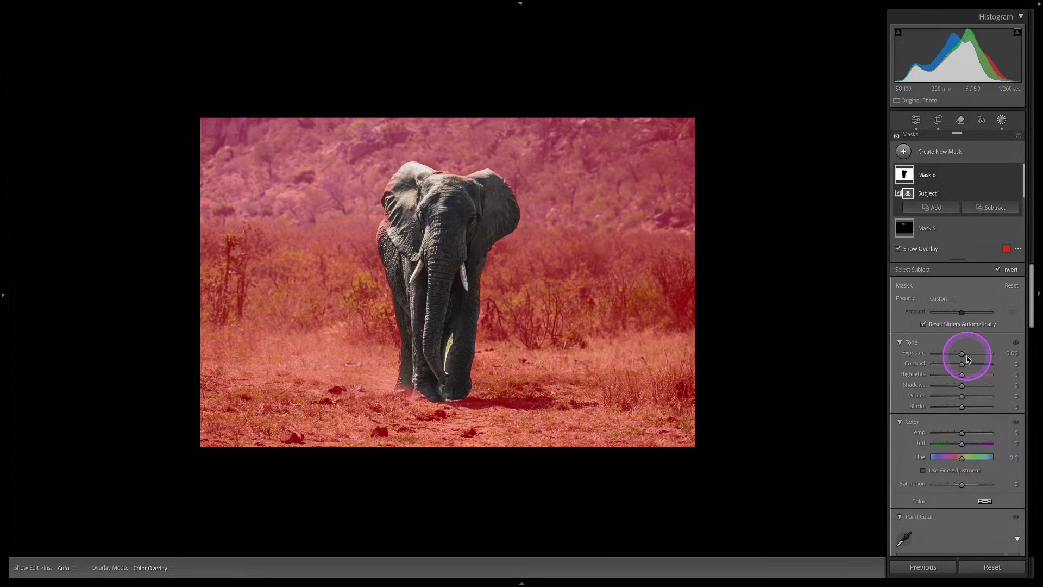
Step: Darken the background through the inverted subject mask with Exposure at -0.49 and Highlights at -100
drag(959, 357, 961, 356)
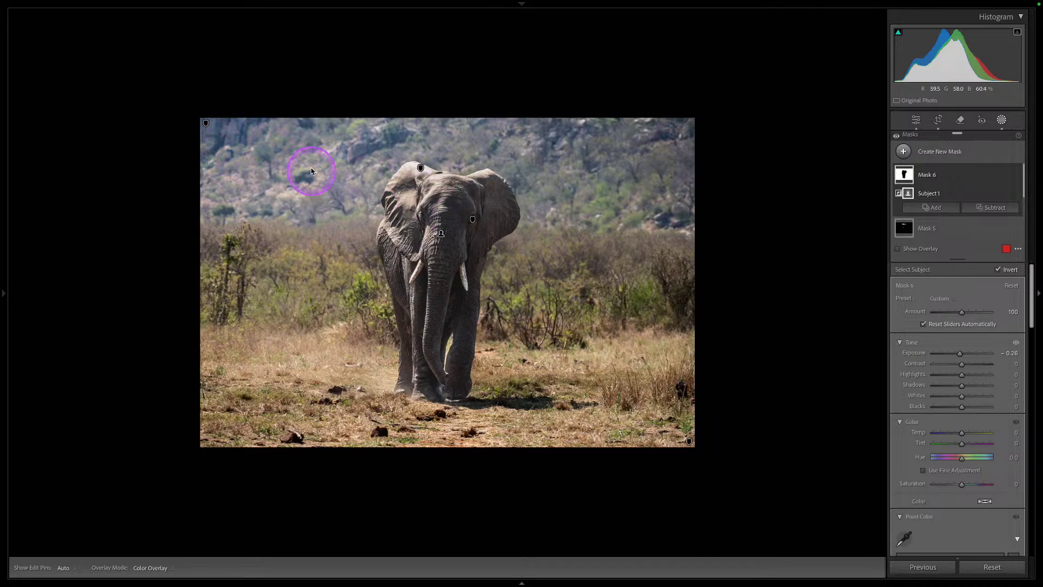
mouse_move(1002, 175)
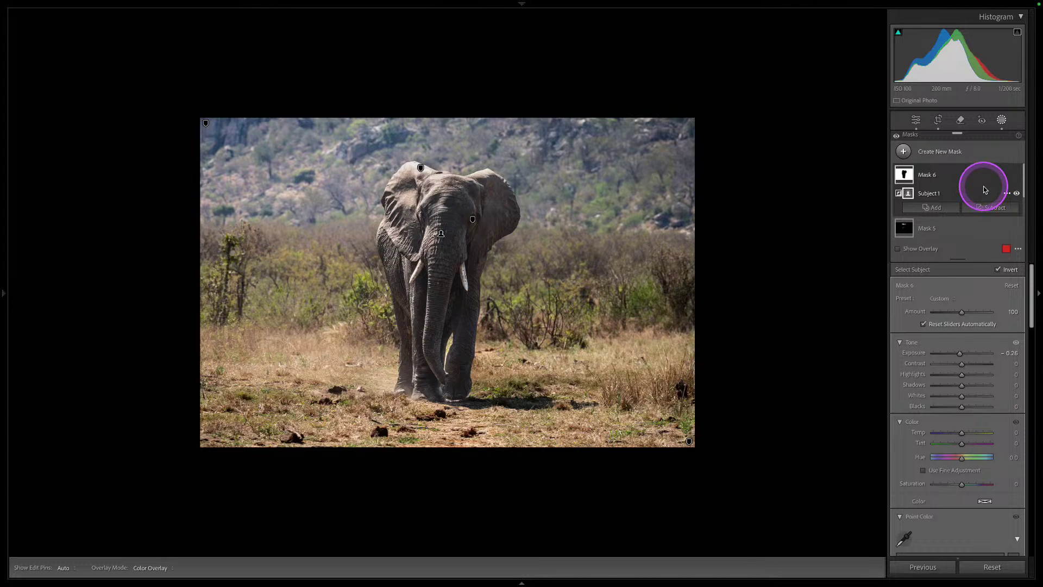
key(o)
double_click(919, 353)
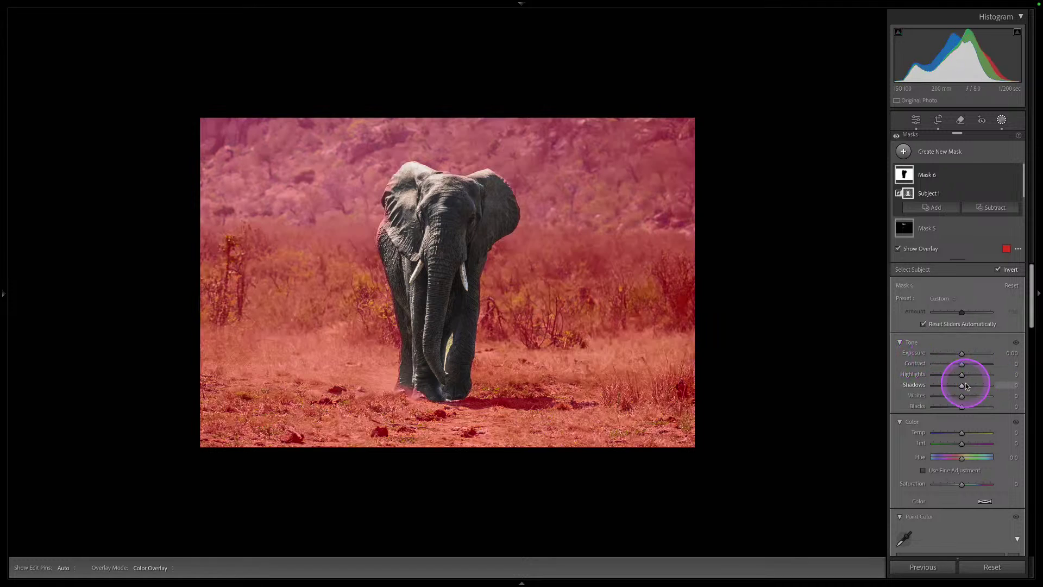
drag(962, 375, 961, 375)
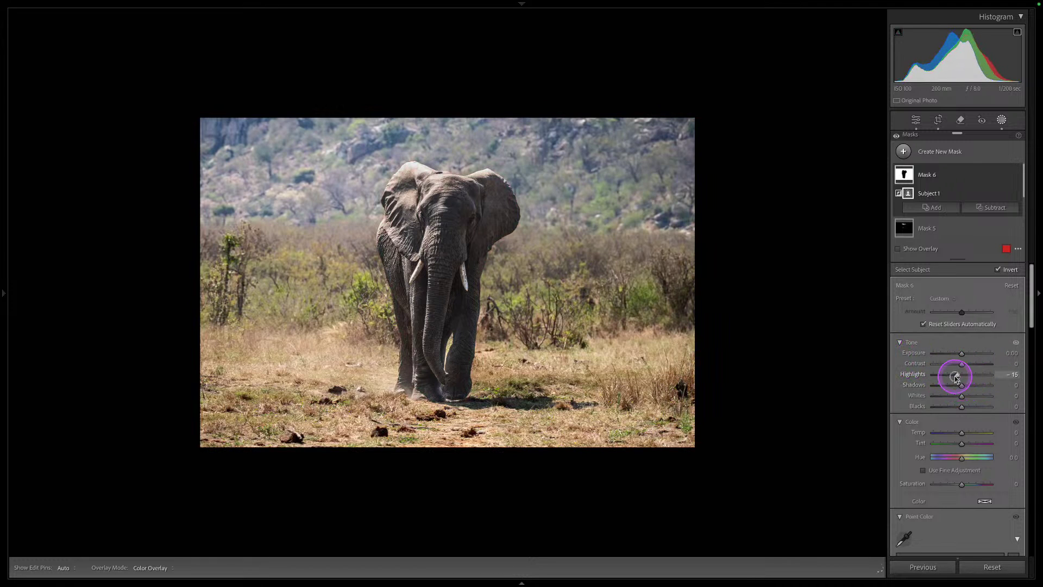
drag(961, 353, 959, 354)
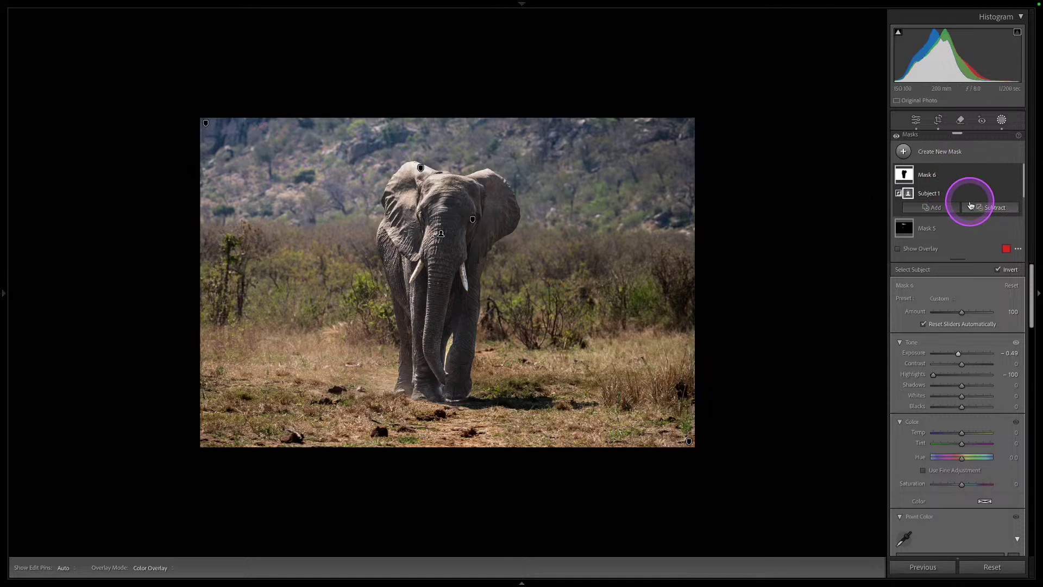
Step: Intersect the background mask with a slightly tilted linear gradient running from above the photo down to about the elephant's tusks
key(alt)
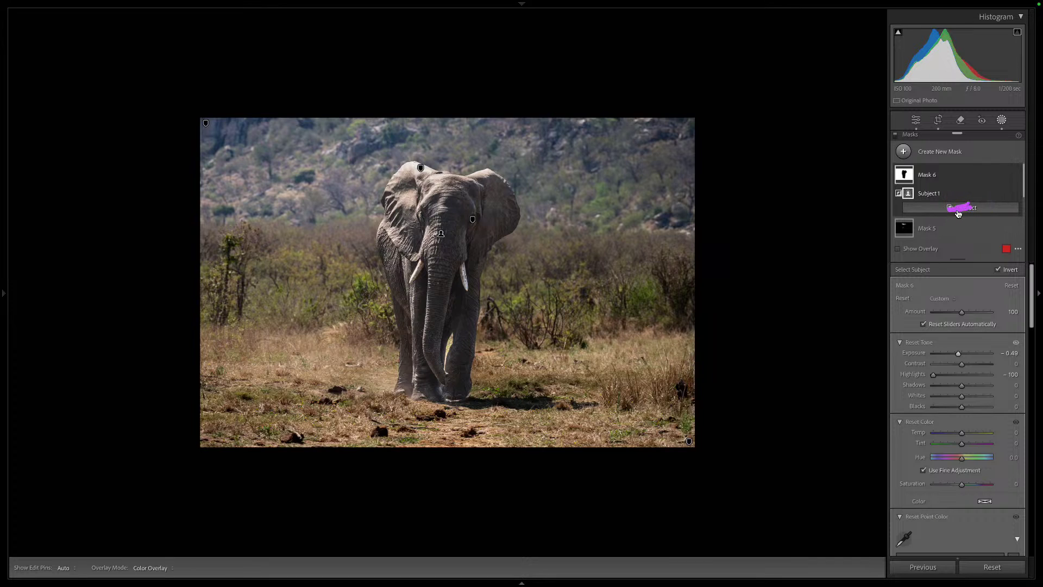
alt+click(984, 211)
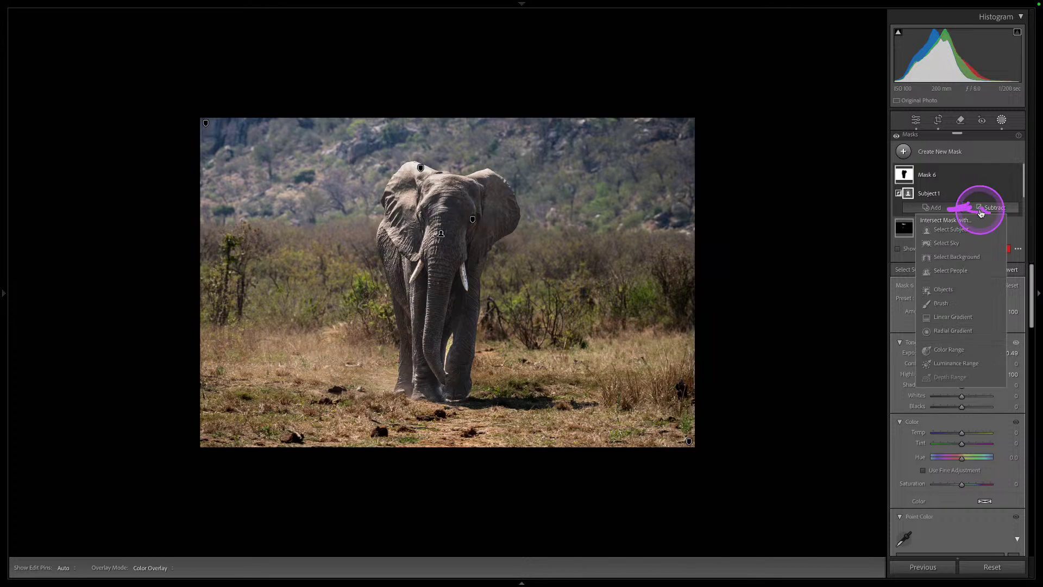
click(929, 329)
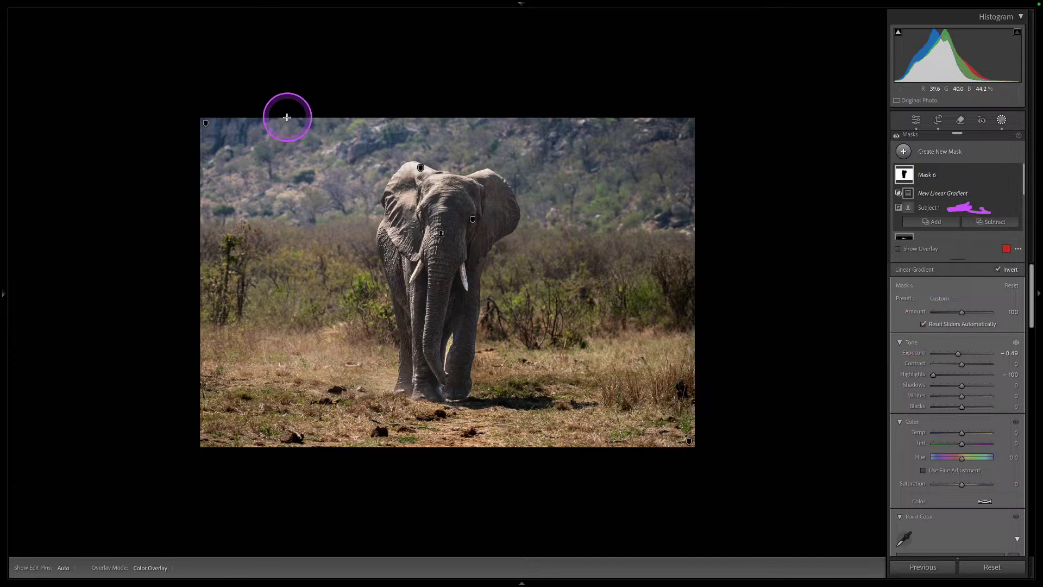
drag(310, 63, 340, 281)
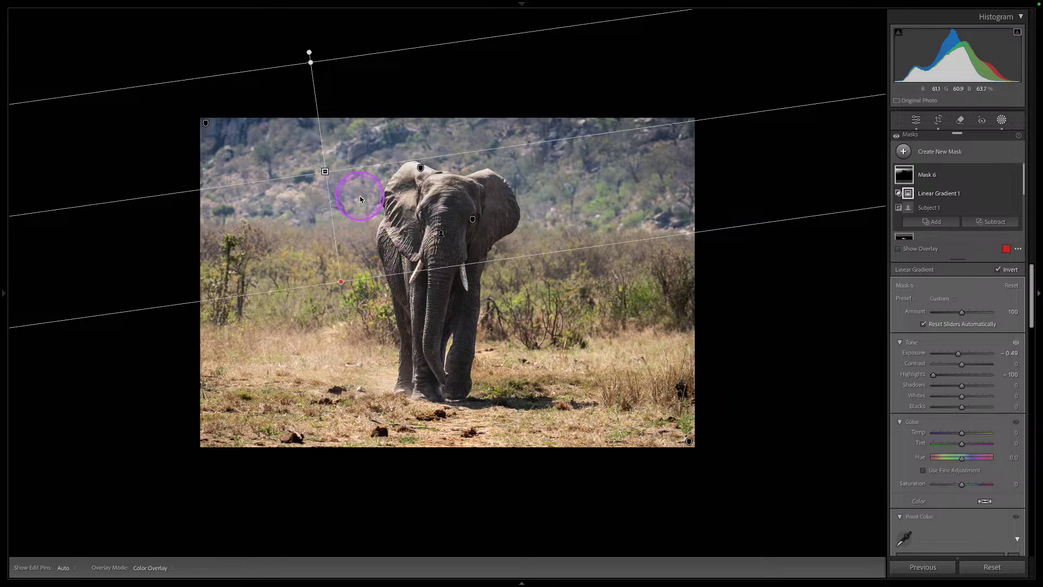
Step: Compare the photo with and without the gradient-limited background mask, and reduce the mask's Amount to 78
click(1015, 176)
click(1016, 175)
click(1015, 176)
click(1016, 175)
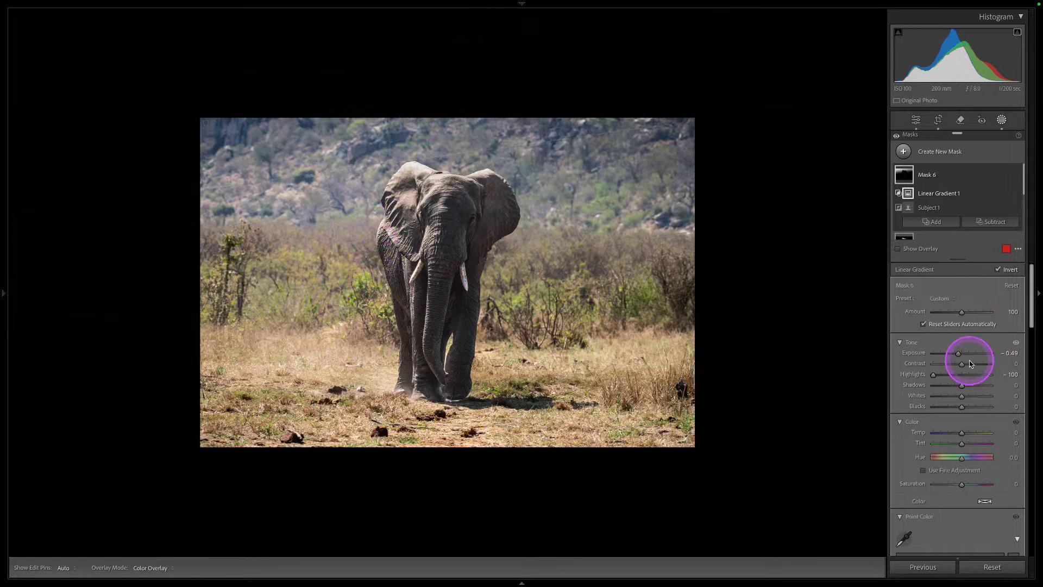
drag(961, 312, 958, 313)
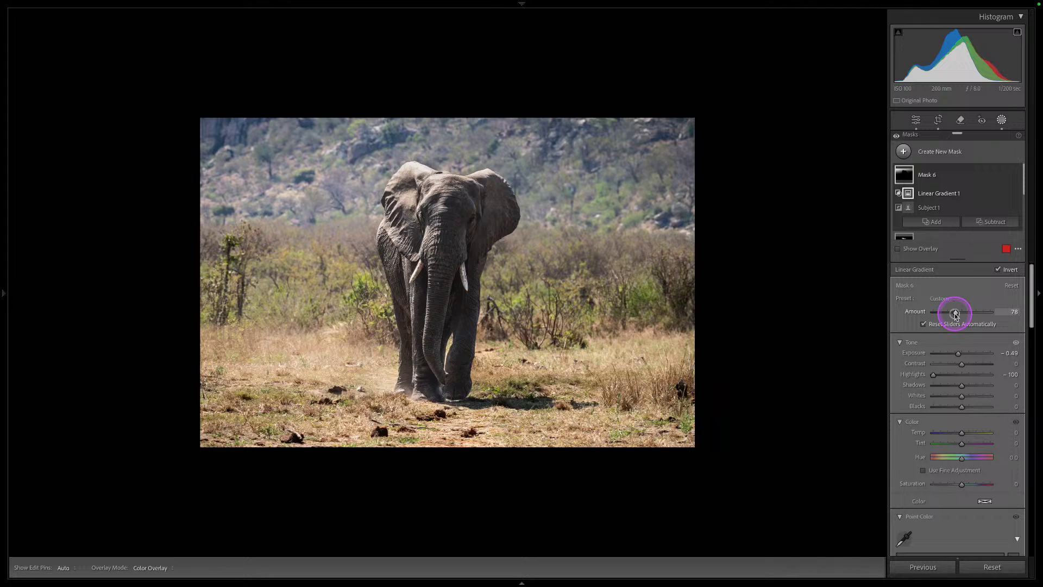
Step: Leave masking and compare the edited elephant photo with its unedited original
click(1001, 119)
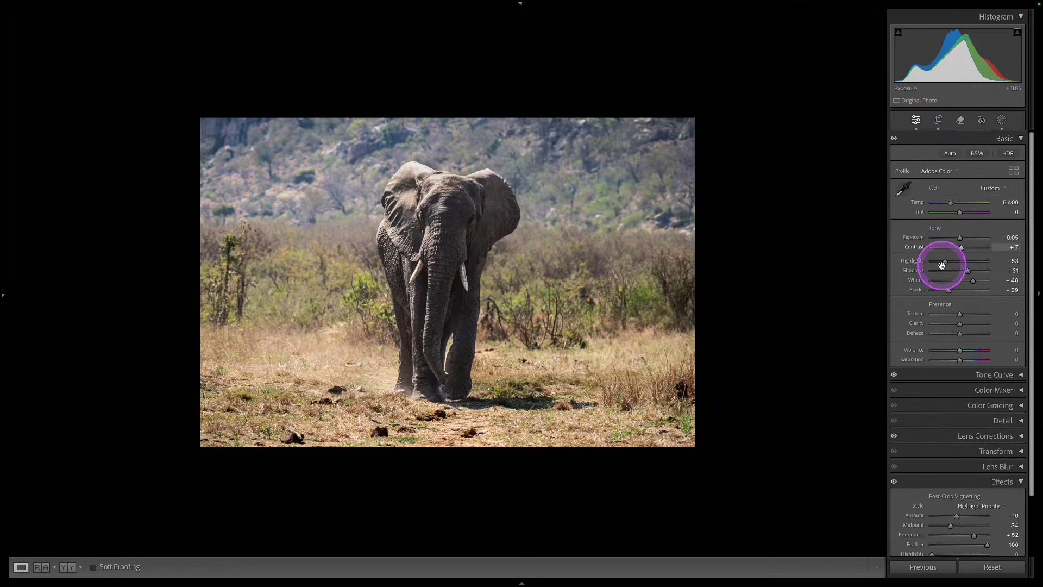
key(backslash)
key(backslash)
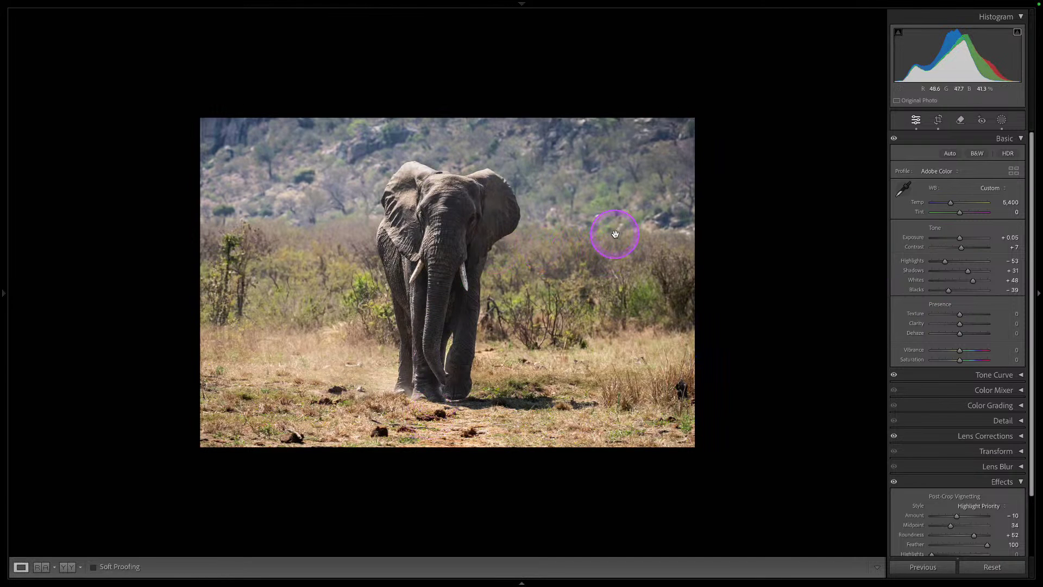
drag(474, 264, 474, 264)
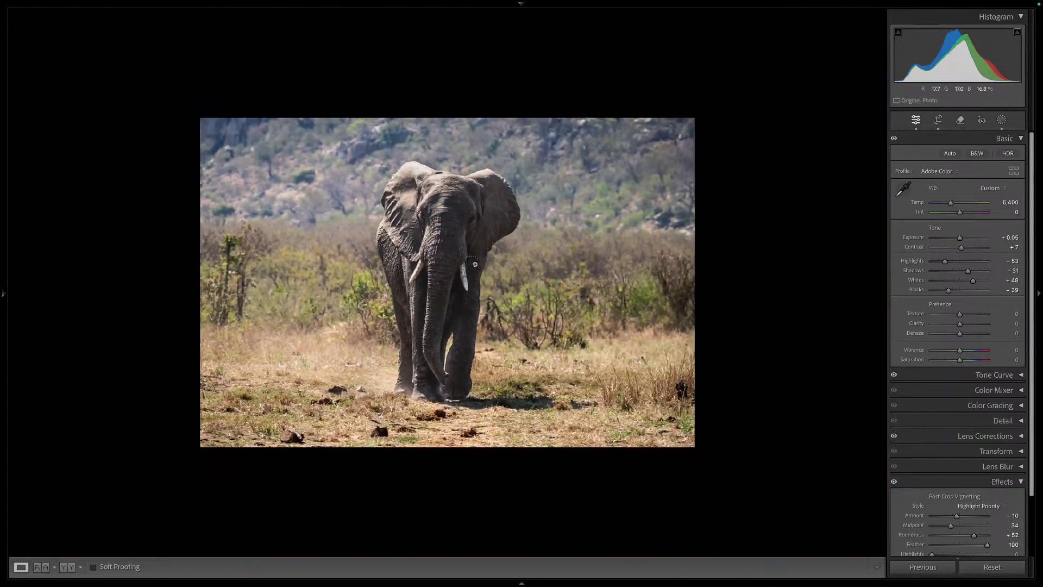
click(474, 264)
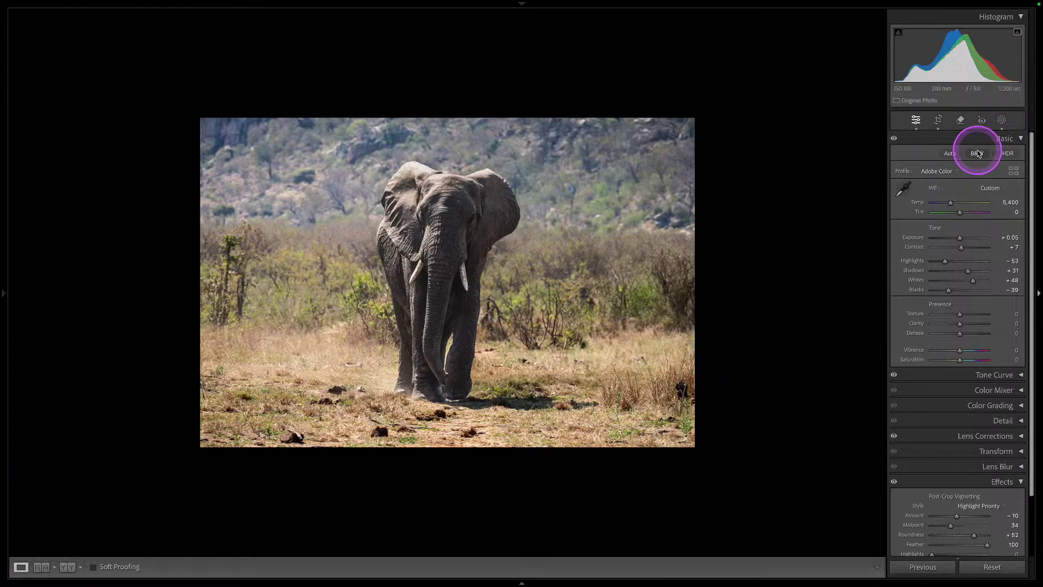
Step: Send the edited elephant photo from Lightroom Classic to Adobe Photoshop 2024 for further editing
click(1001, 120)
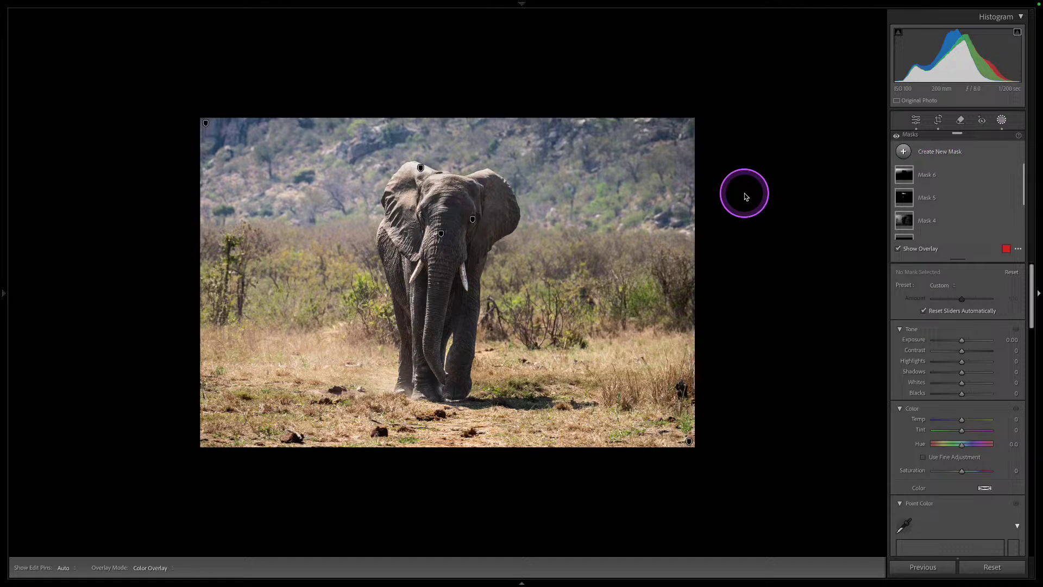
right_click(474, 244)
mouse_move(507, 338)
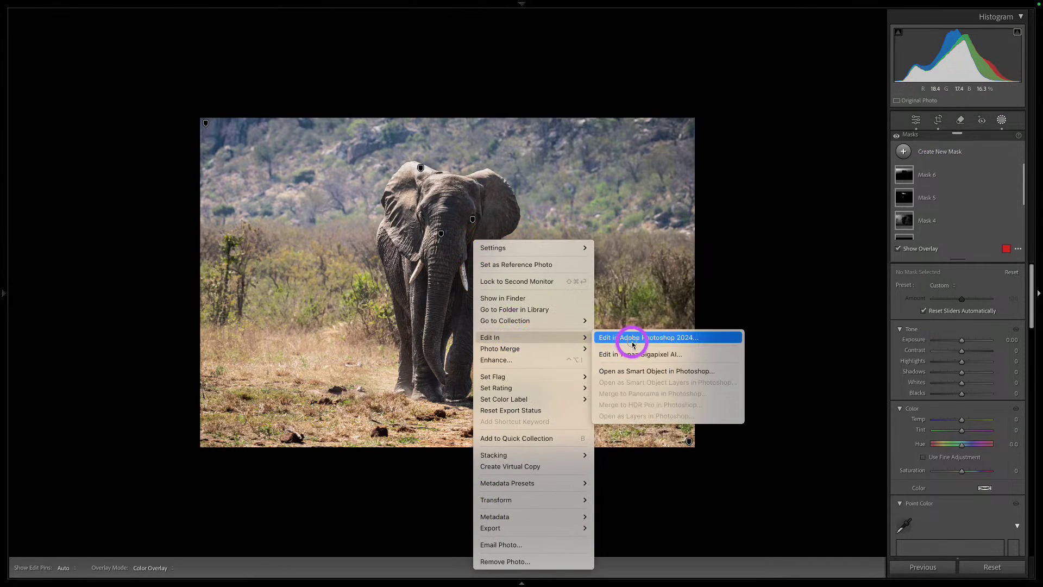
click(631, 343)
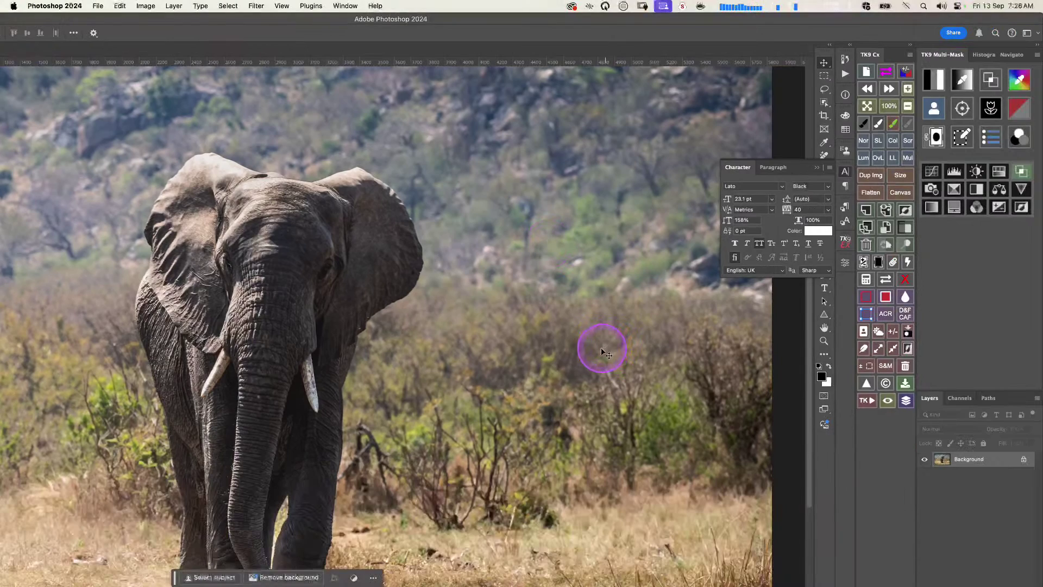
Step: Duplicate the Background layer and collapse the Character and TK9 Cx panels to enlarge the workspace
scroll(522, 380, down, 5)
scroll(521, 380, left, 5)
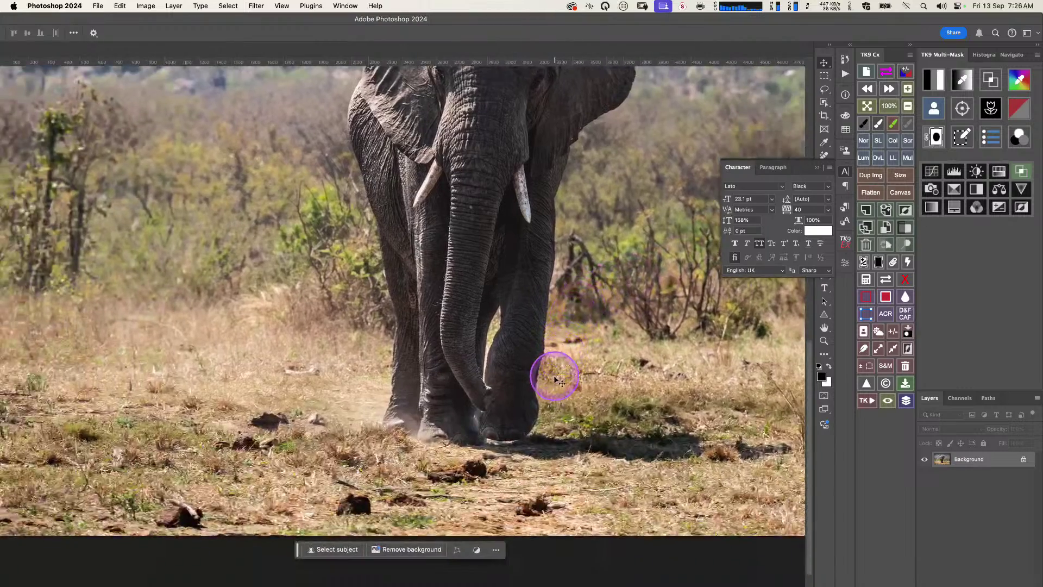
scroll(542, 396, right, 1)
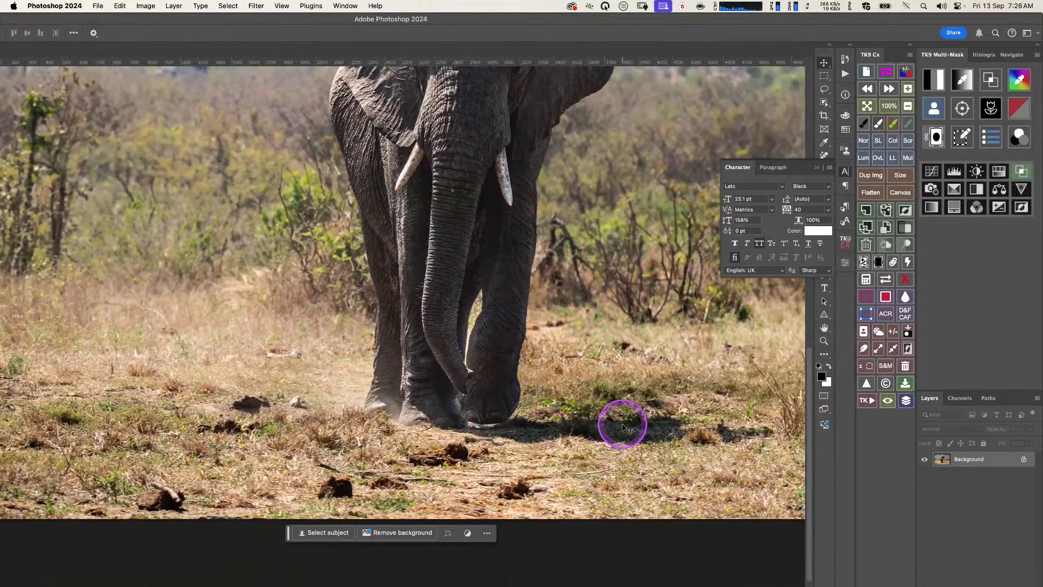
key(super+j)
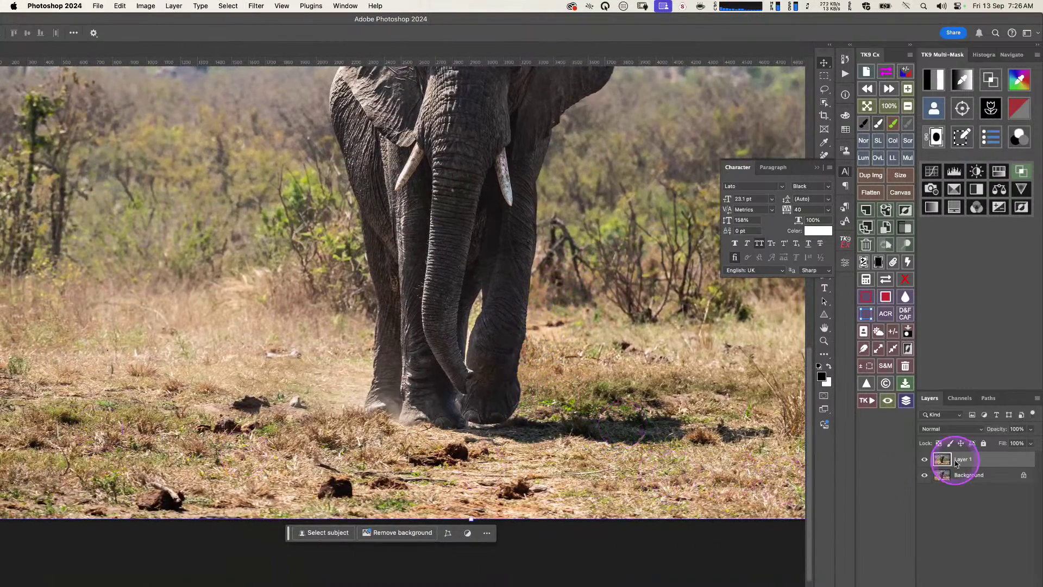
click(845, 172)
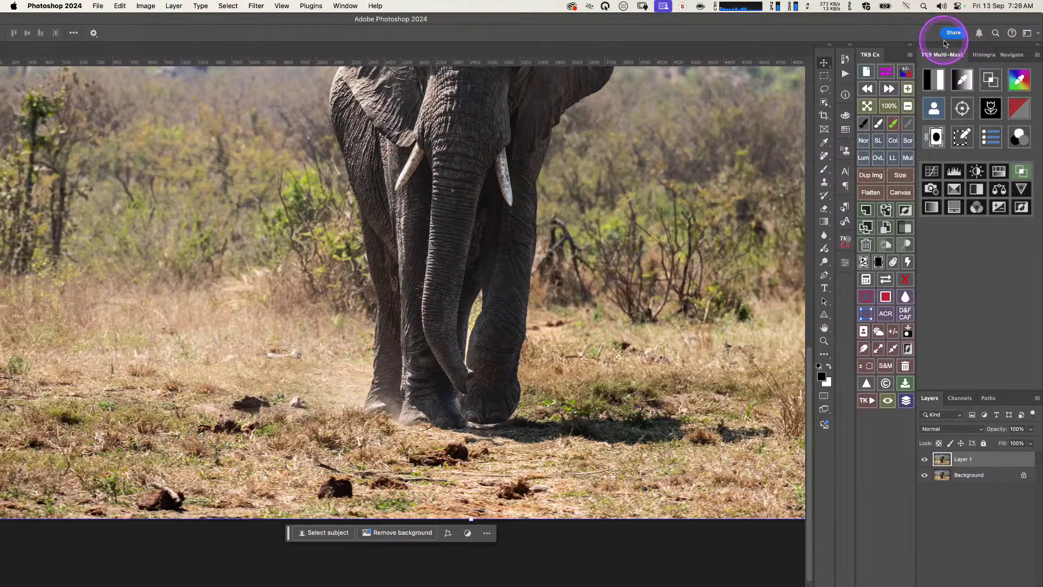
click(910, 45)
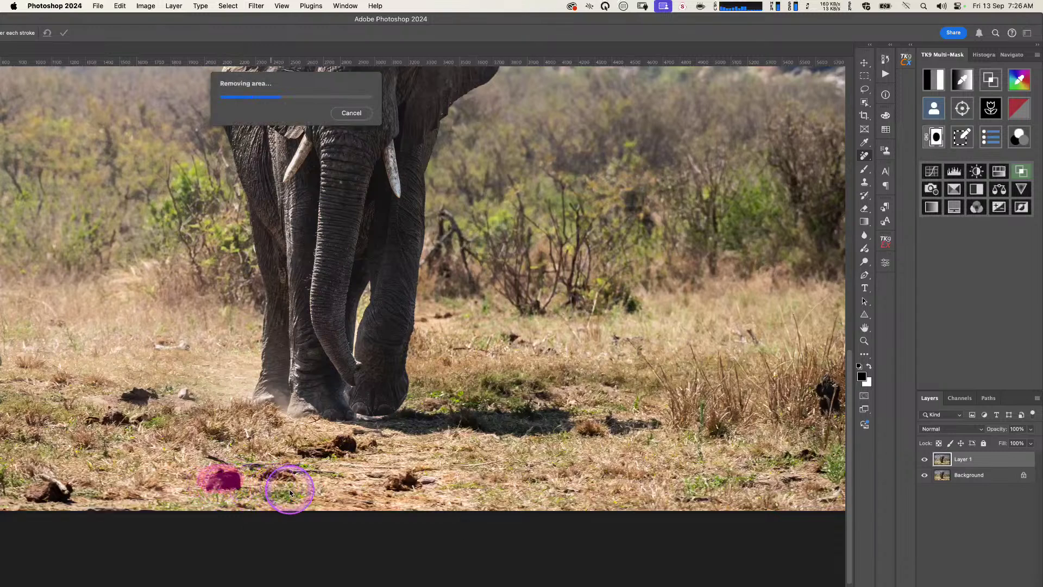
Step: Remove the dung clump in the foreground and the dark object in the grass at the photo's right edge with the Remove tool
click(233, 480)
mouse_move(451, 443)
mouse_down()
mouse_move(385, 485)
mouse_move(456, 479)
mouse_move(379, 489)
mouse_up()
mouse_move(458, 439)
mouse_down()
mouse_move(335, 380)
mouse_move(521, 362)
mouse_up()
scroll(521, 361, right, 5)
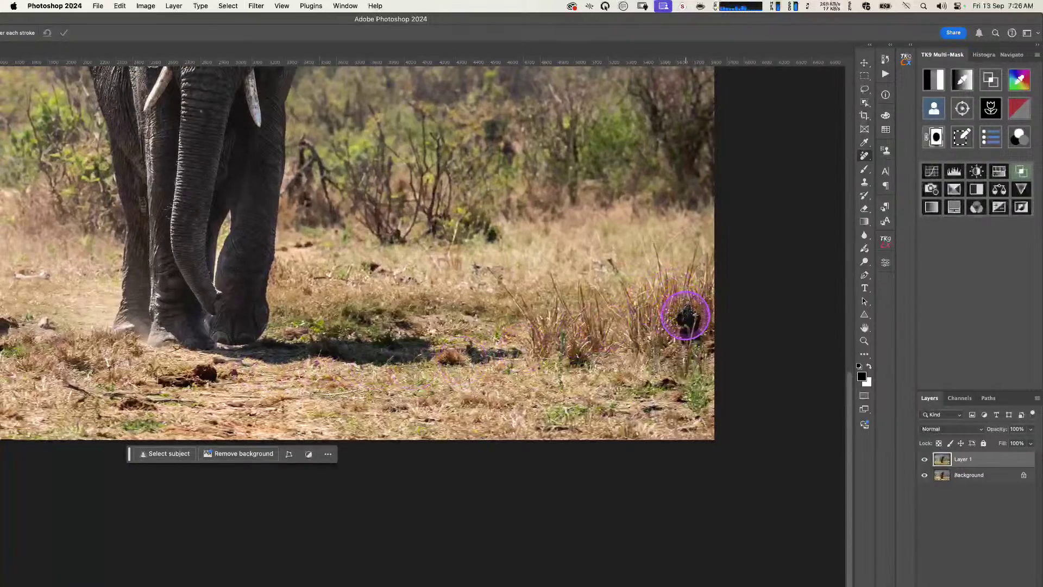
mouse_move(680, 314)
mouse_down()
mouse_move(701, 319)
mouse_move(677, 337)
mouse_move(707, 341)
mouse_up()
Step: Remove the dark rock along the photo's lower-left edge and the dark clumps on the ground left of the elephant's feet
scroll(495, 366, left, 15)
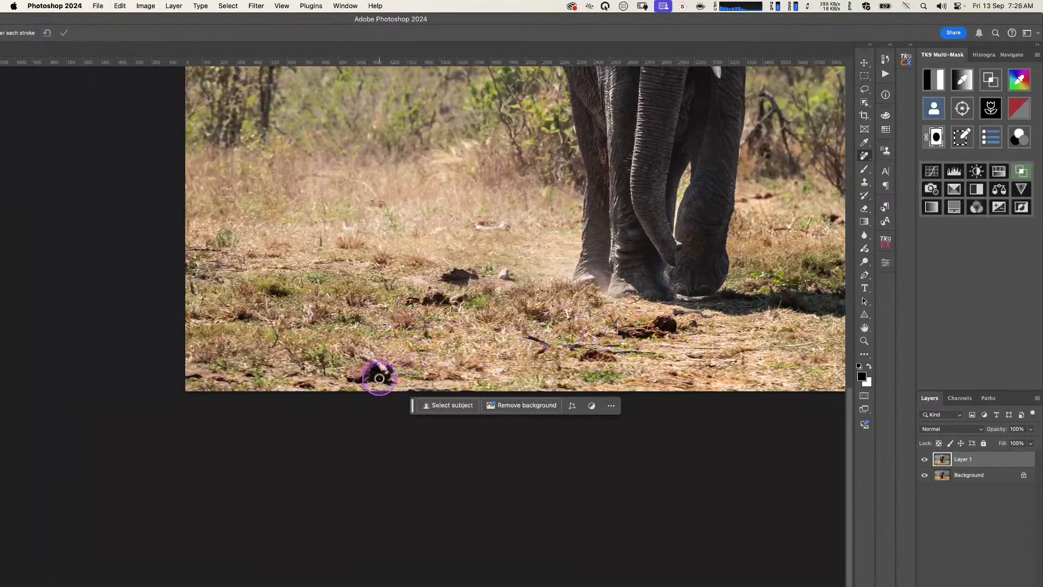
drag(366, 367, 399, 371)
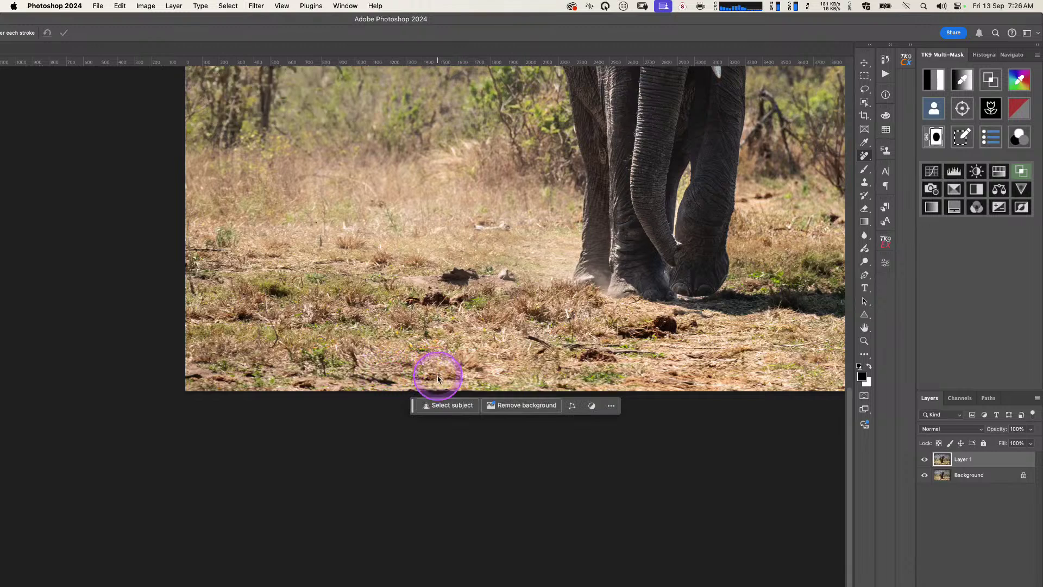
drag(311, 390, 307, 380)
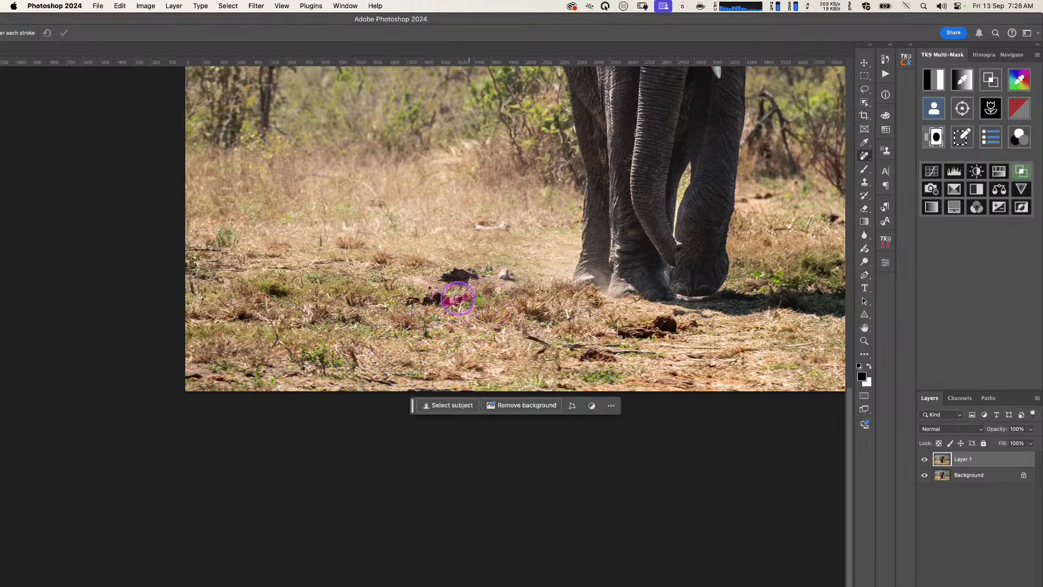
mouse_move(406, 299)
mouse_down()
mouse_move(437, 300)
mouse_move(467, 275)
mouse_up()
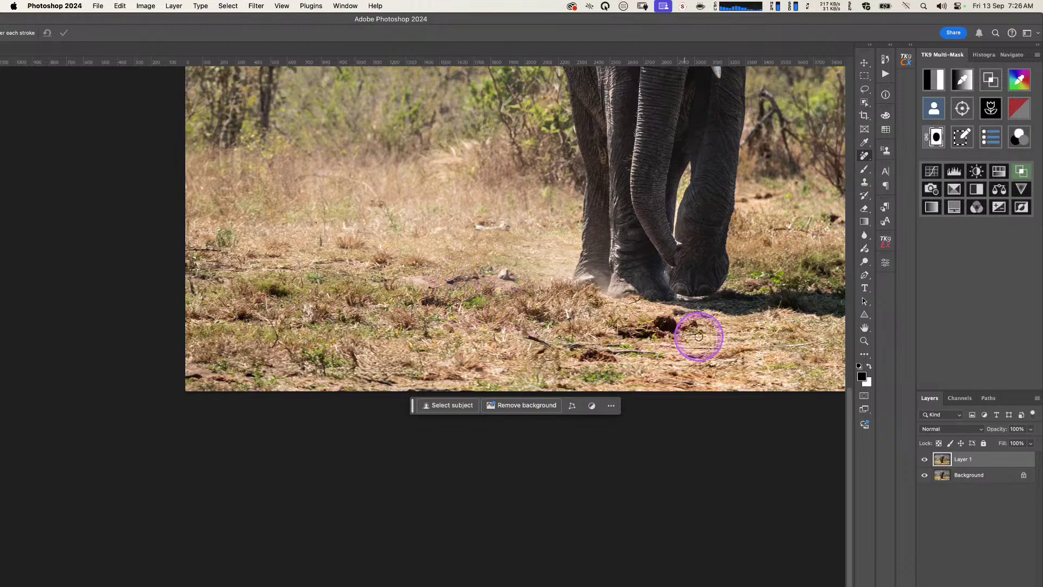
Step: Remove the dung clumps in front of the elephant's feet and the thin sticks lying on the foreground
drag(598, 355, 600, 356)
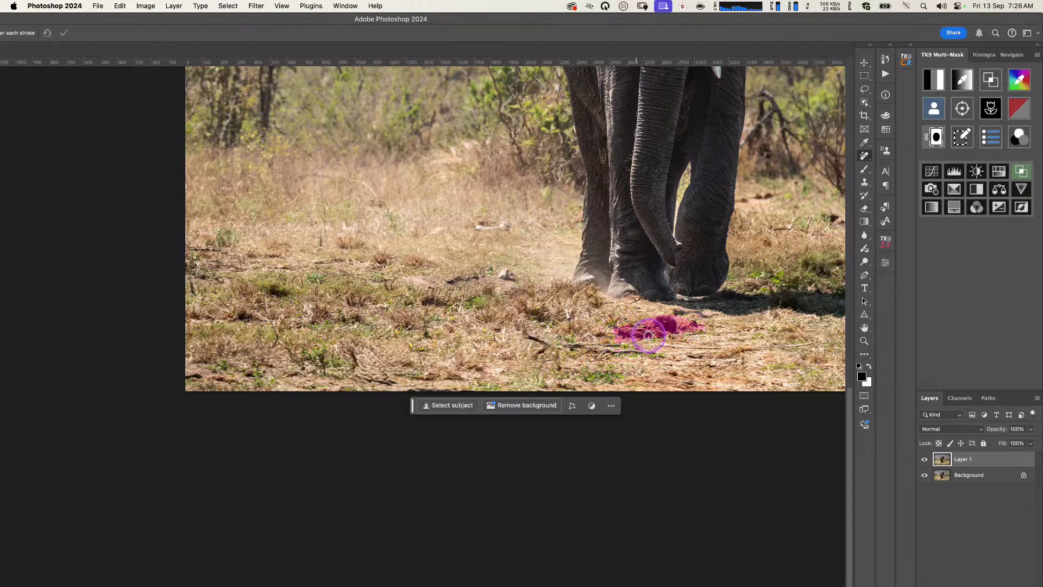
drag(673, 326, 648, 344)
drag(788, 345, 733, 346)
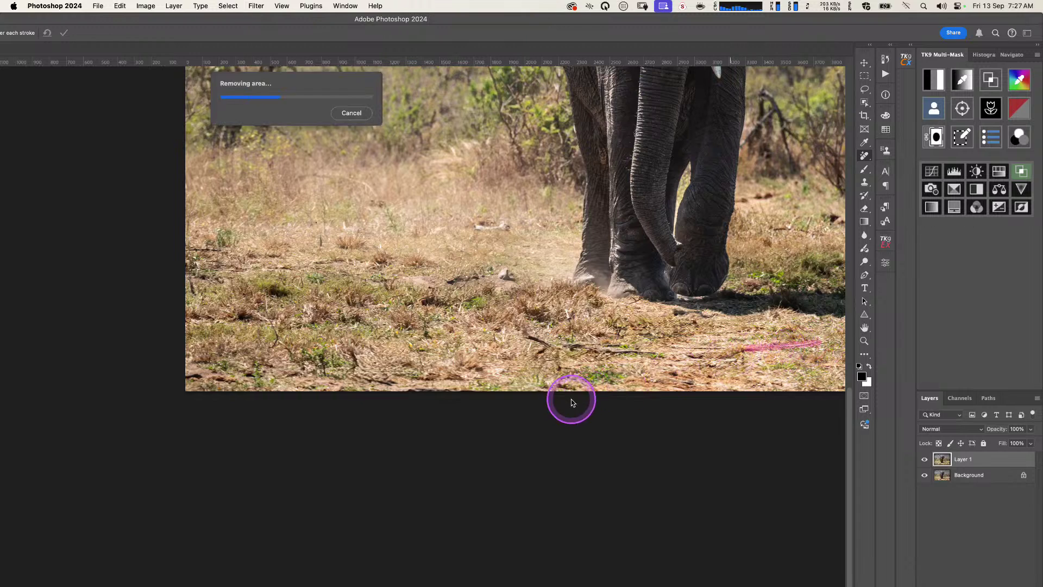
drag(525, 341, 522, 341)
Step: Remove the small dark spots in the grass around and to the right of the elephant's shadow
drag(502, 304, 204, 418)
drag(481, 294, 480, 295)
drag(585, 326, 585, 325)
drag(699, 309, 578, 327)
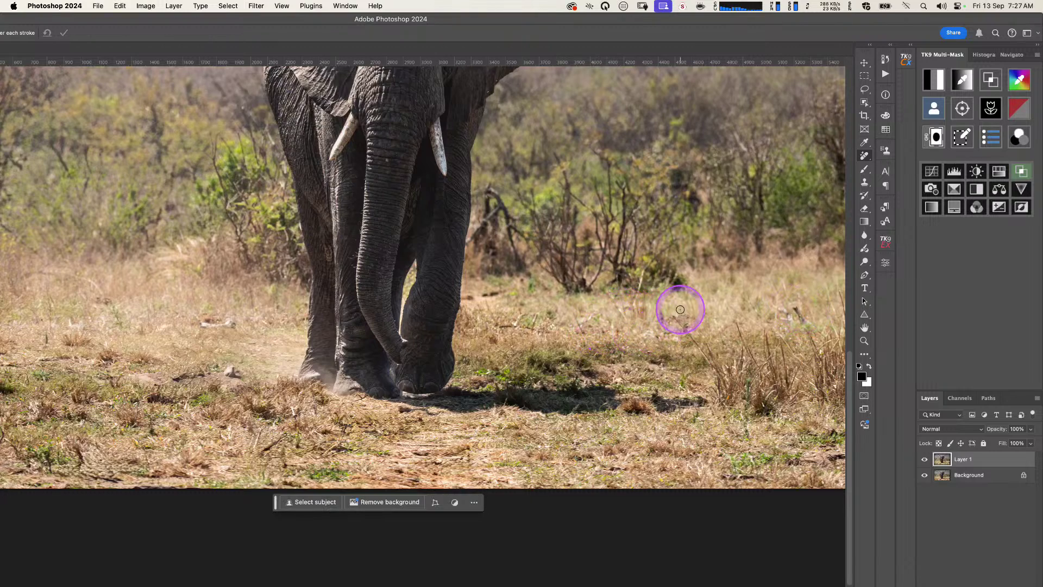
Step: Enlarge the Remove brush and clean up the remaining distracting patches across the foreground grass
key(super+0)
drag(226, 401, 254, 371)
key(bracketright)
key(bracketright)
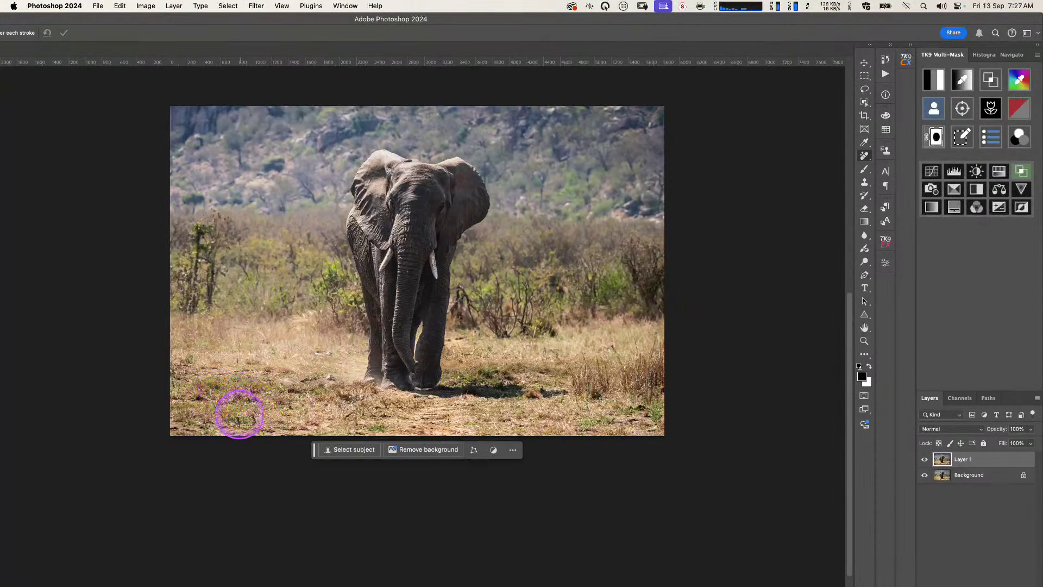
drag(208, 399, 643, 383)
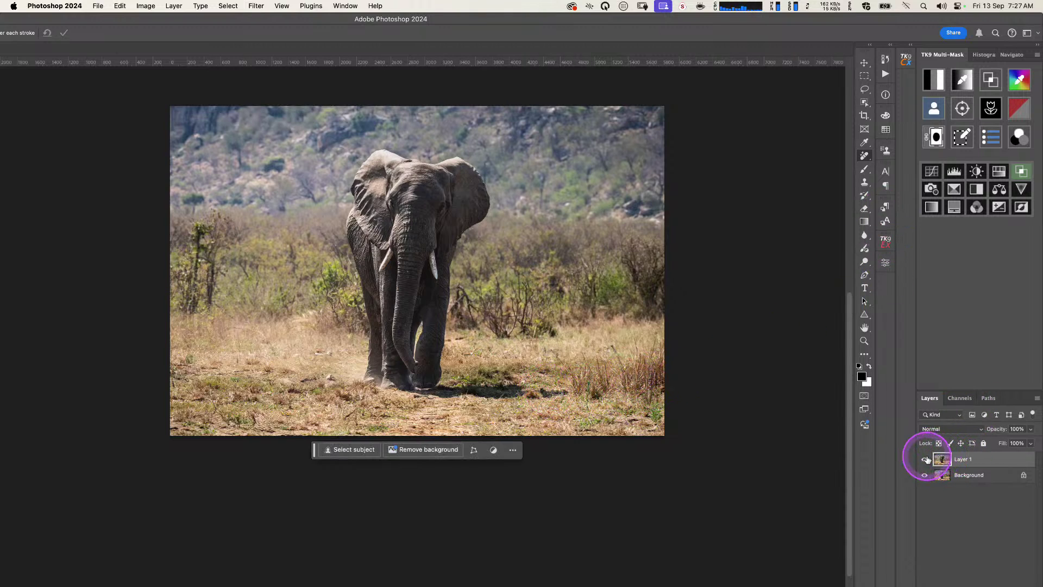
Step: Compare the retouched Layer 1 with the original Background by toggling the layer's visibility
click(924, 459)
click(925, 459)
click(924, 459)
click(924, 459)
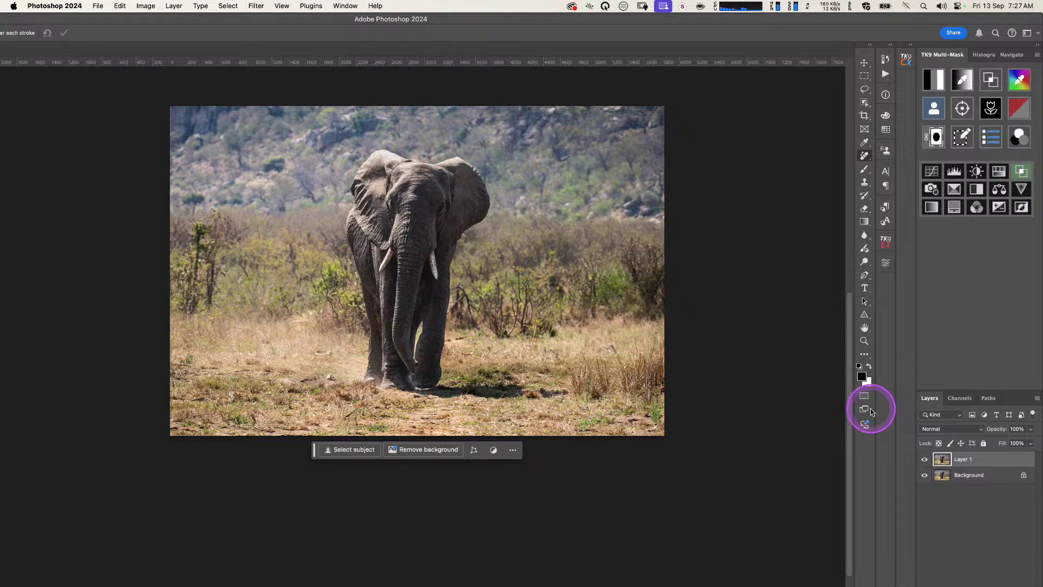
click(571, 371)
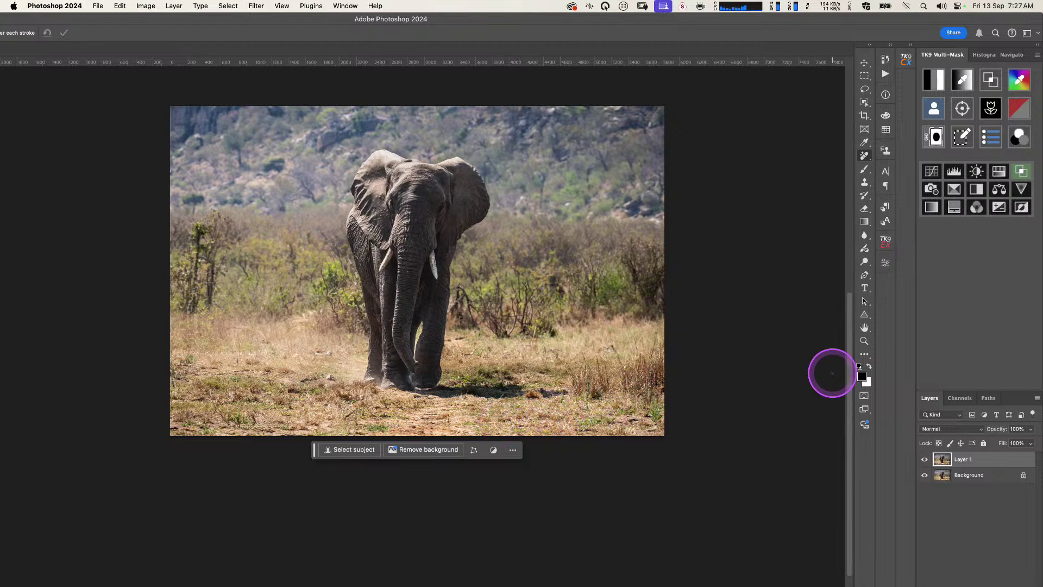
Step: Return to Lightroom Classic with the retouched photo, then reveal the filmstrip and enlarge its thumbnails
drag(507, 28, 524, 28)
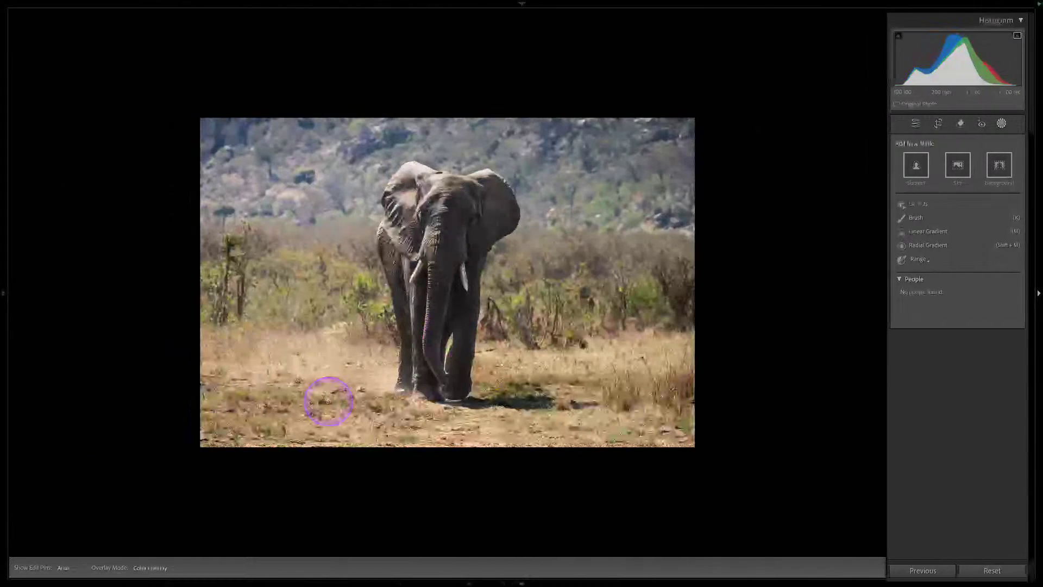
click(520, 580)
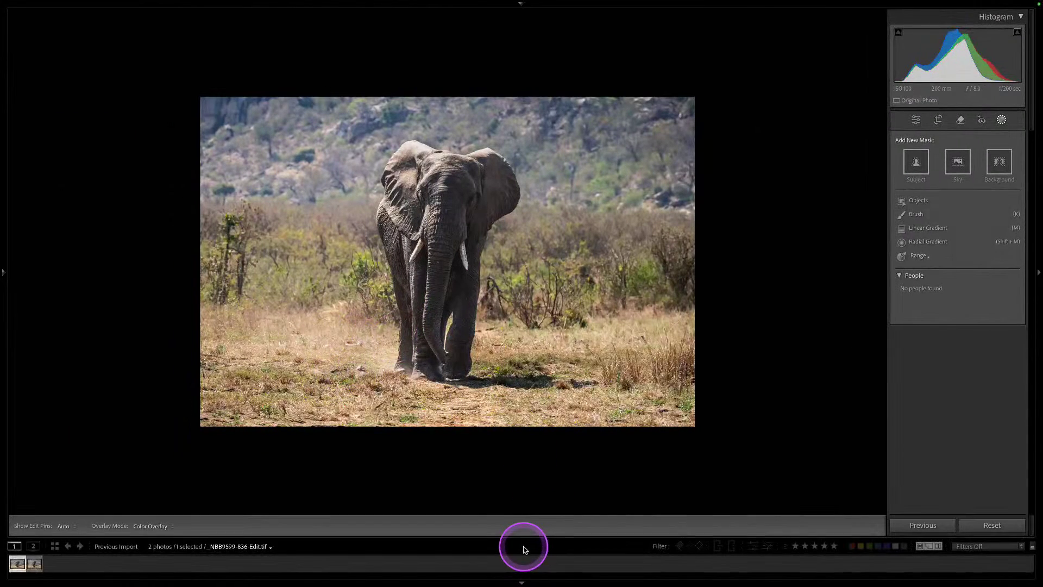
drag(524, 535, 543, 503)
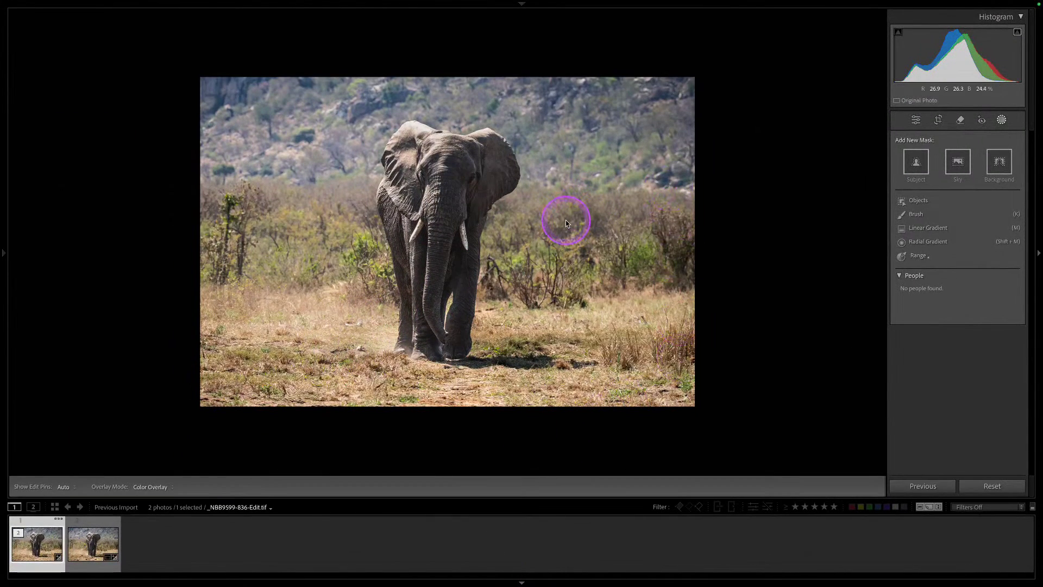
Step: Compare the retouched TIFF with the DNG photo, and view the DNG in its unedited state
click(89, 543)
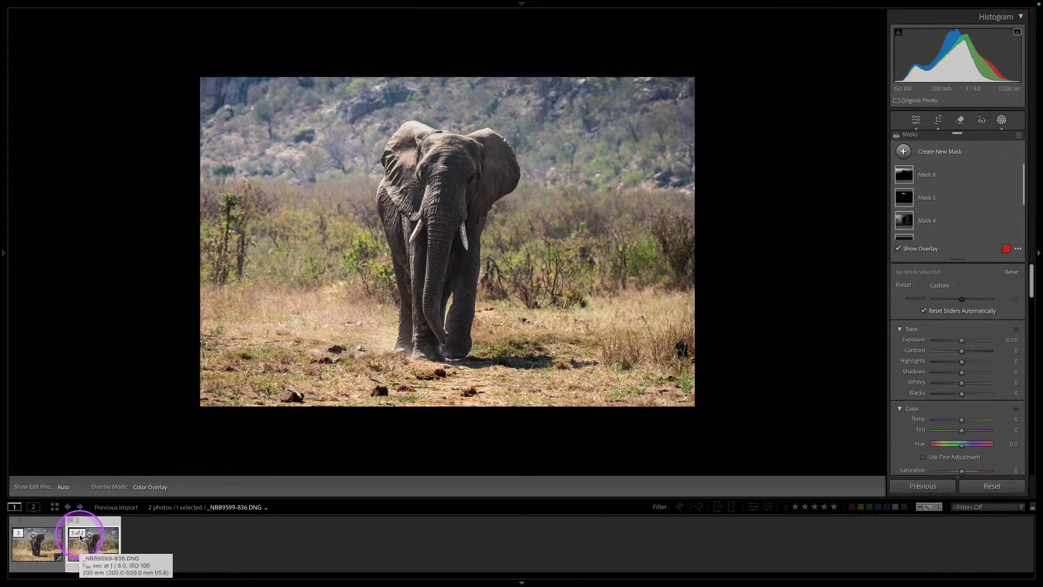
click(80, 537)
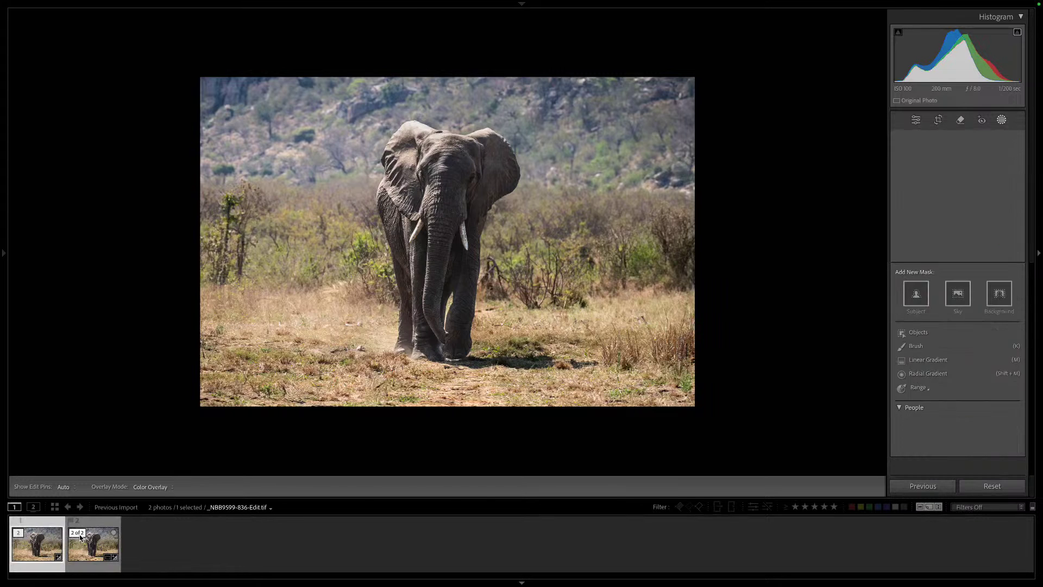
click(79, 538)
key(backslash)
key(backslash)
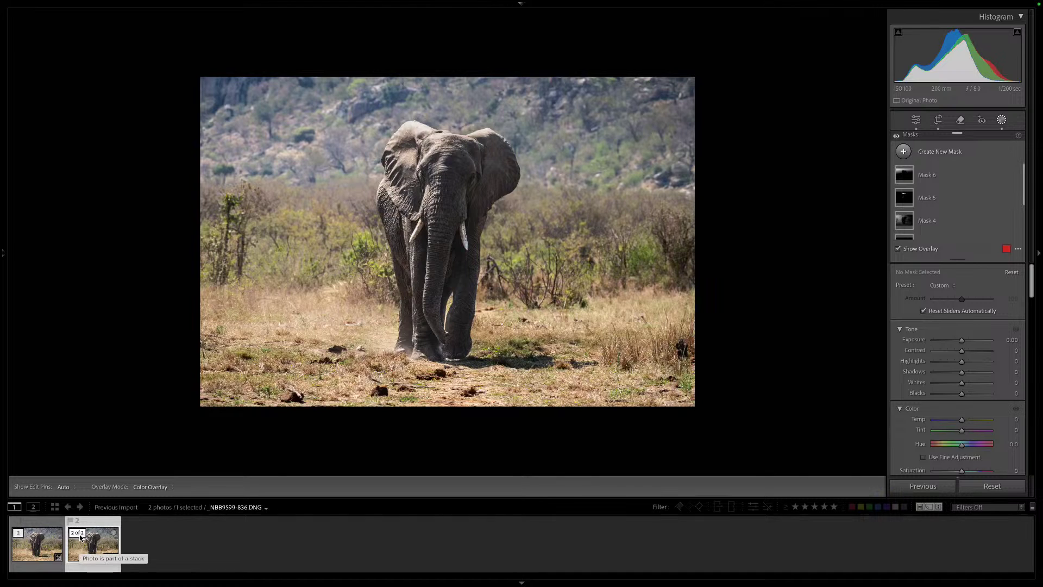
Step: Create a virtual copy of the retouched photo _NBB9599-836-Edit.tif
click(39, 538)
right_click(46, 539)
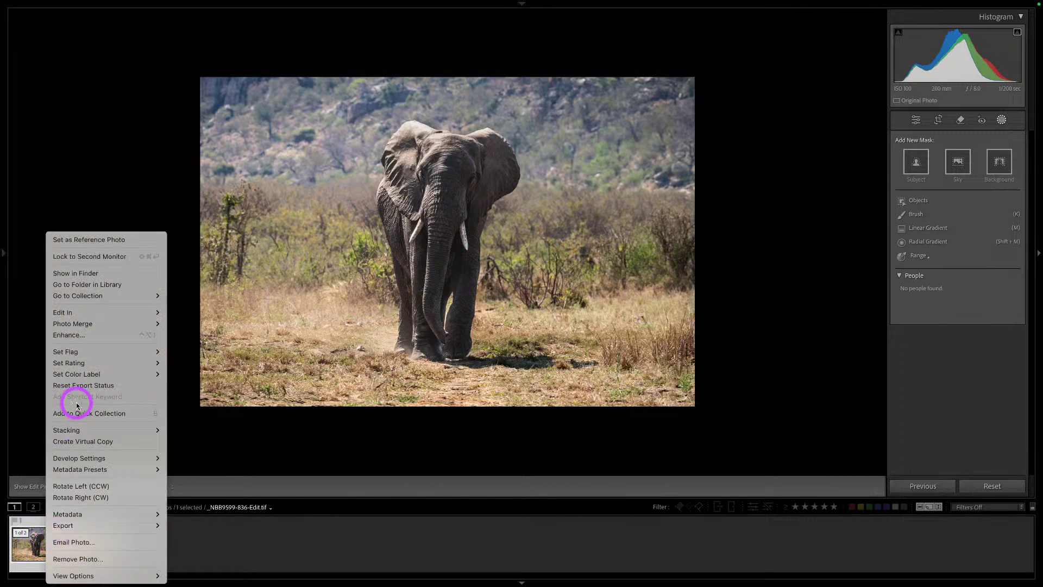
click(95, 444)
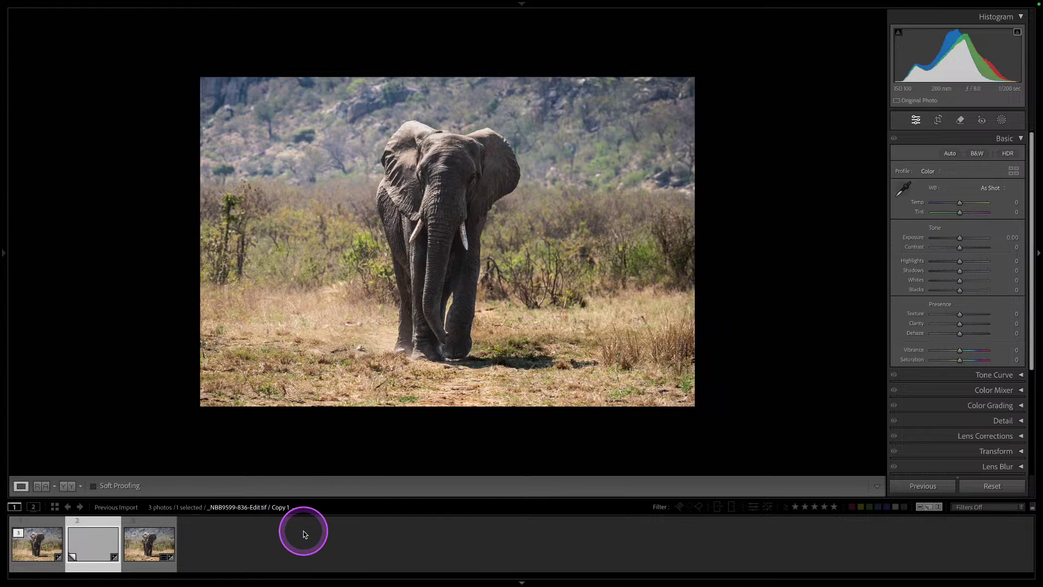
Step: Crop the virtual copy to a vertical format at the original aspect ratio, centred on the elephant
mouse_move(351, 498)
mouse_down()
mouse_move(360, 485)
mouse_move(350, 503)
mouse_up()
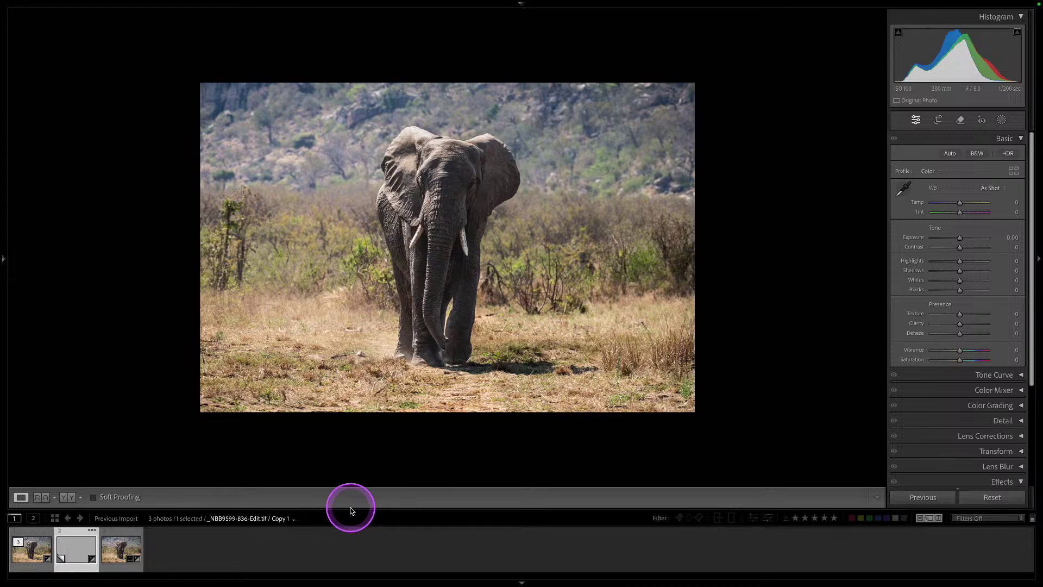
click(938, 120)
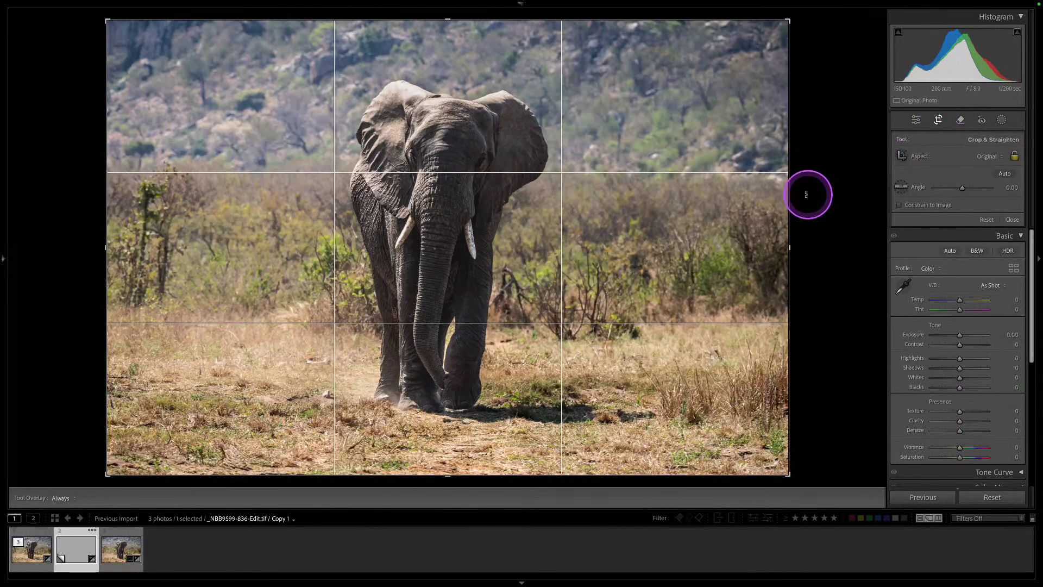
key(x)
drag(496, 298, 503, 302)
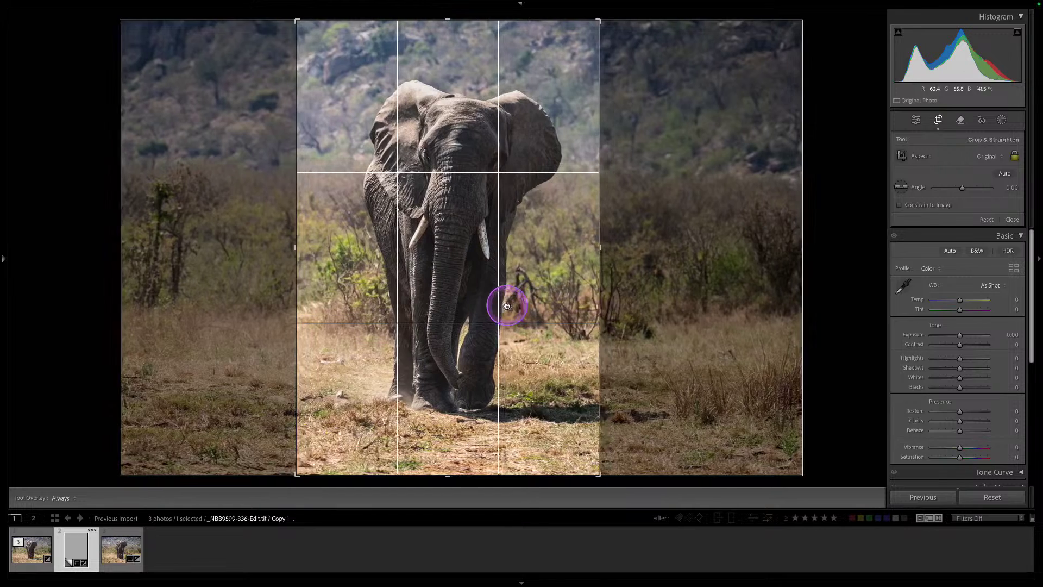
drag(405, 342, 405, 328)
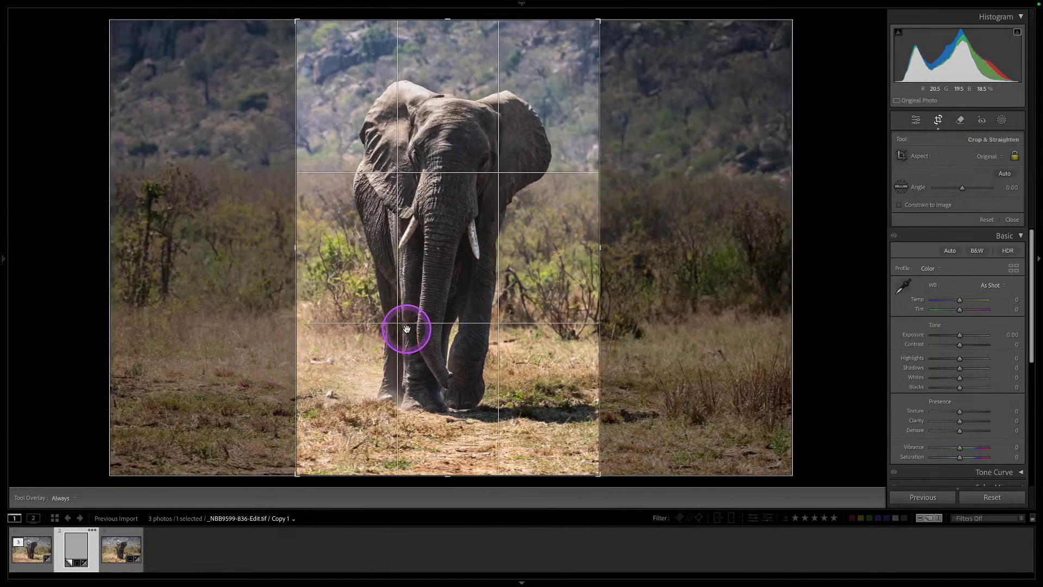
key(Escape)
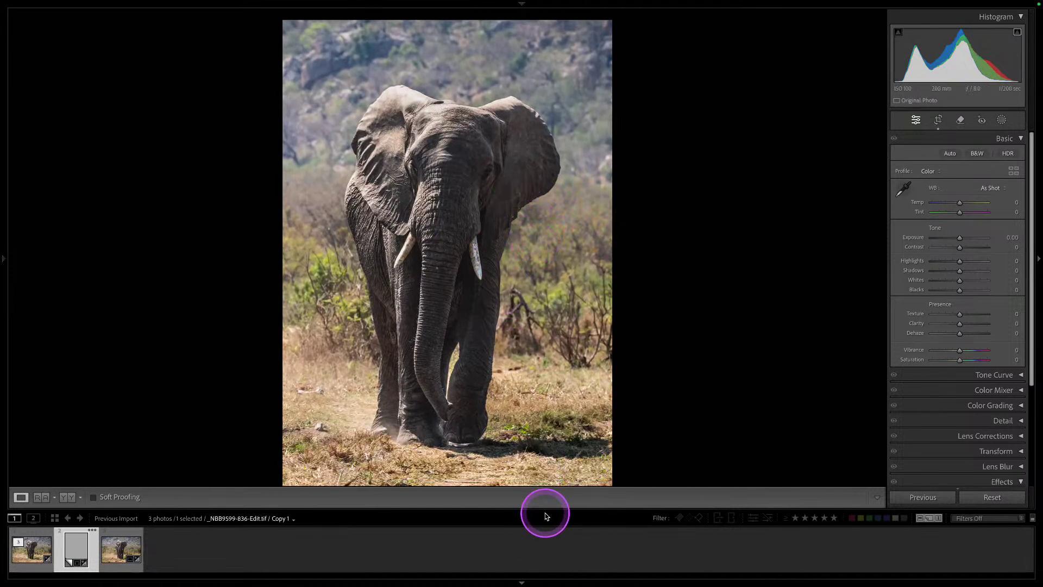
Step: Shrink the filmstrip and add a post-crop vignette with Amount -37, Midpoint 59, Roundness +10 and Feather 100
drag(545, 510, 533, 552)
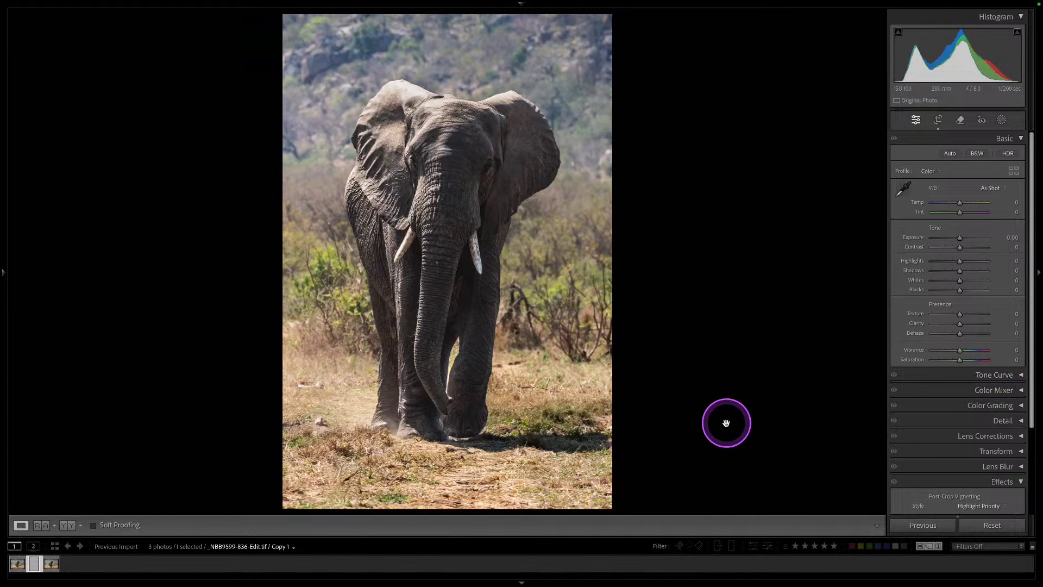
scroll(1007, 461, down, 3)
drag(1017, 434, 998, 460)
mouse_move(942, 437)
mouse_down()
mouse_move(957, 435)
mouse_move(950, 441)
mouse_up()
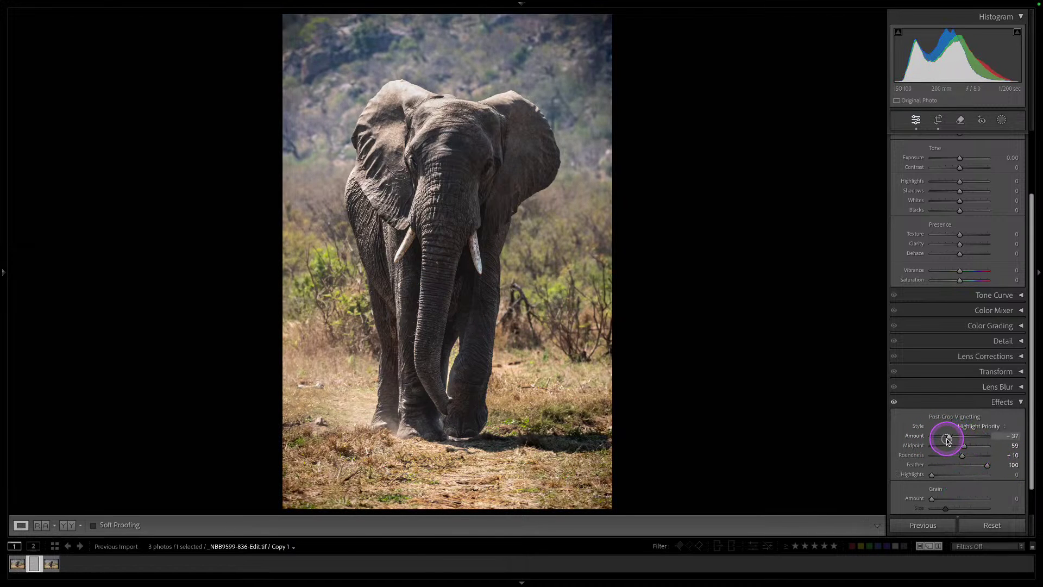
Step: Convert the vertical elephant copy to black and white
scroll(960, 163, up, 3)
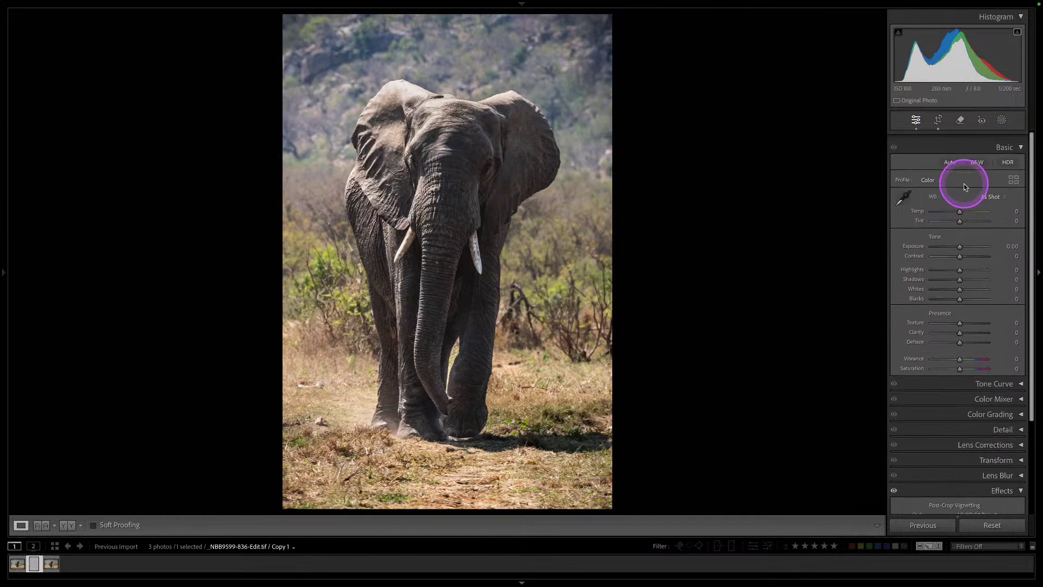
click(976, 154)
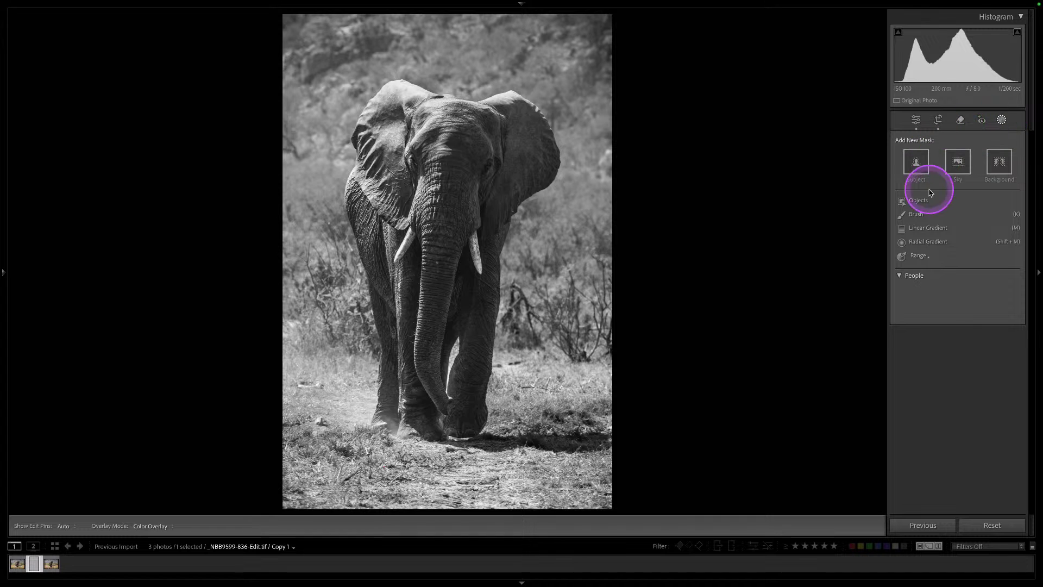
Step: Add a linear gradient mask rising from the ground to the elephant's trunk, with Highlights -100 and Whites -56, and leave masking
click(933, 227)
drag(429, 483, 437, 239)
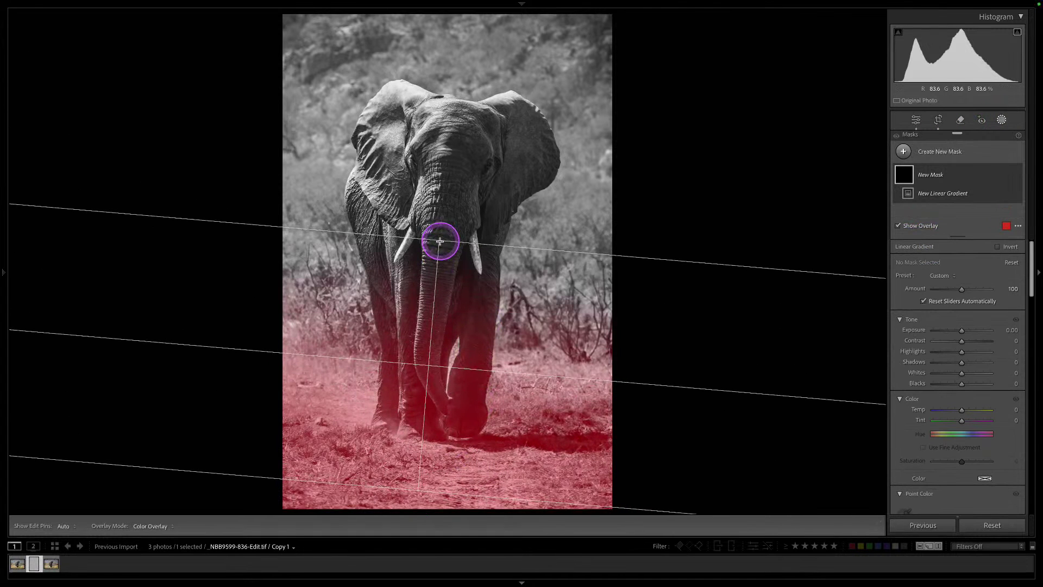
drag(962, 359, 867, 361)
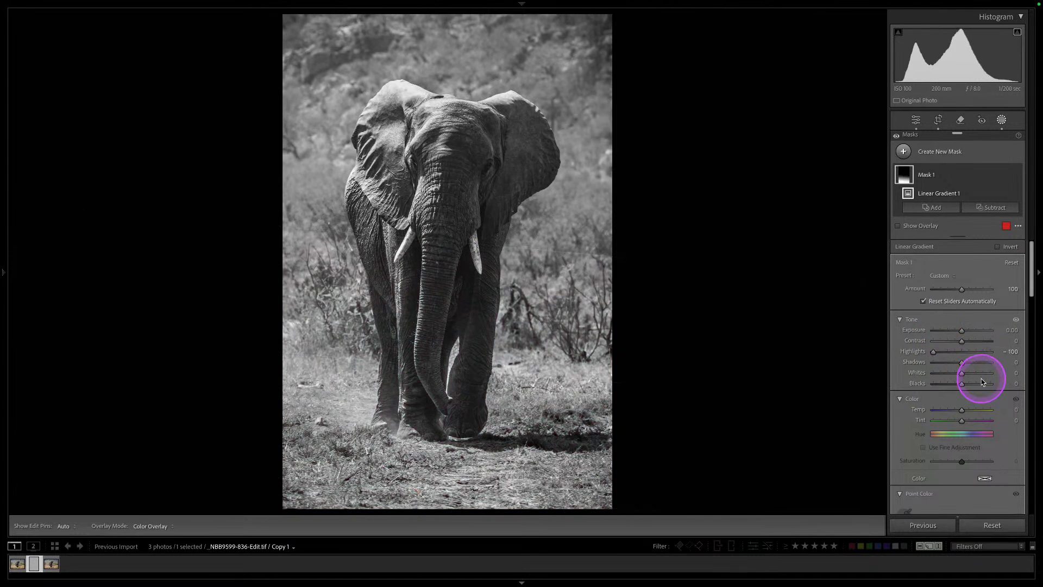
drag(966, 376, 946, 373)
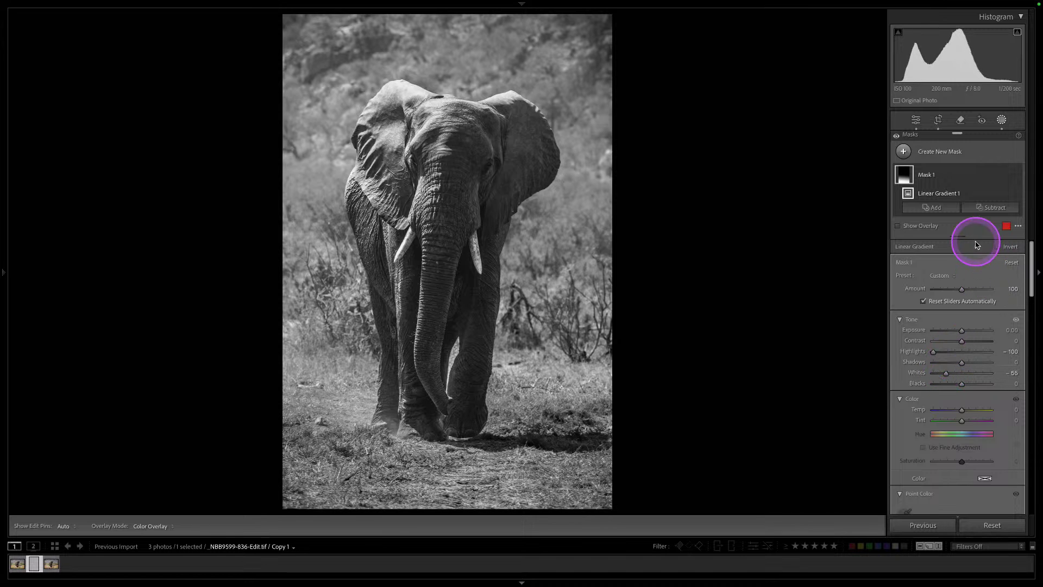
click(1002, 118)
Step: Zoom out and compare the black-and-white version with its state before the edits
click(781, 265)
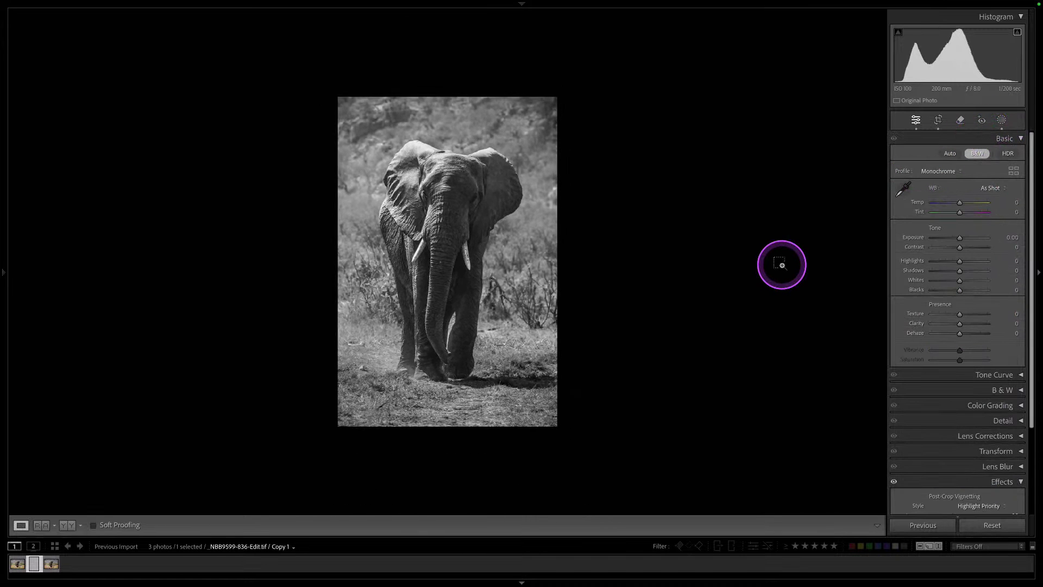
key(backslash)
key(backslash)
key(backslash)
key(backslash)
key(backslash)
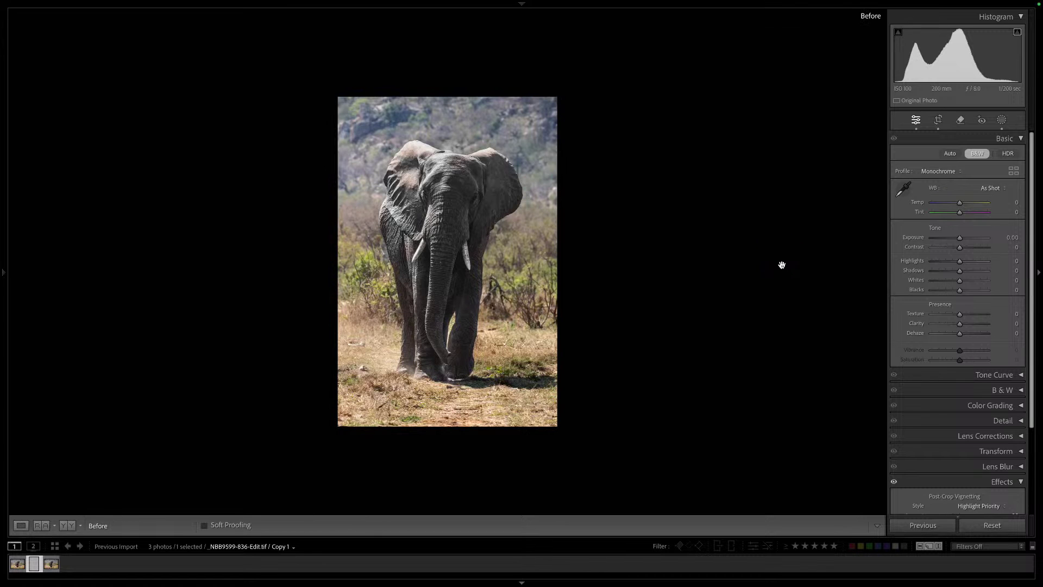
key(backslash)
key(backslash)
key(backslash)
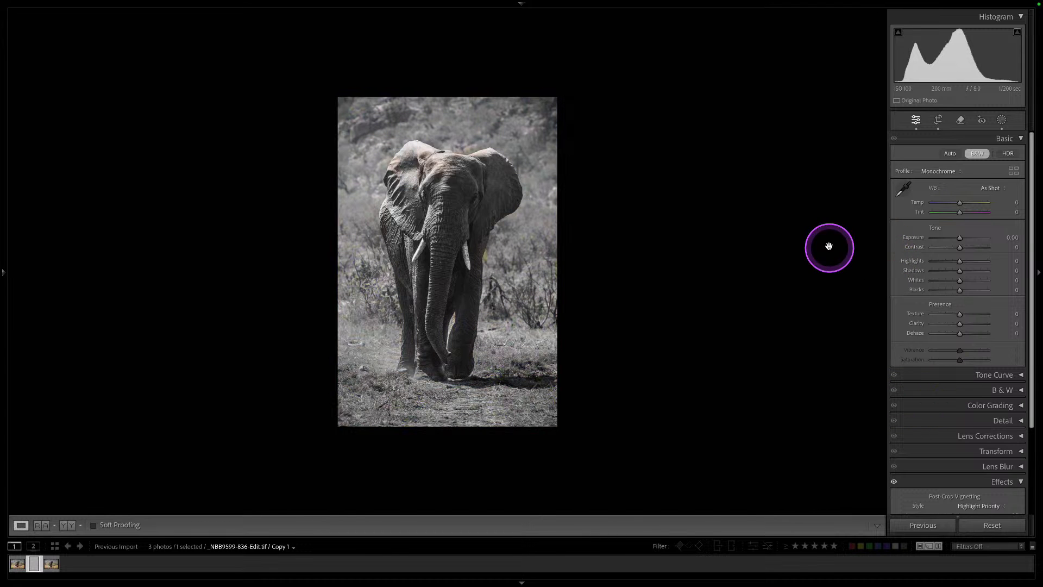
Step: Set the post-crop vignette Amount to -26 and check the effect on the elephant up close and in full view
scroll(984, 383, down, 5)
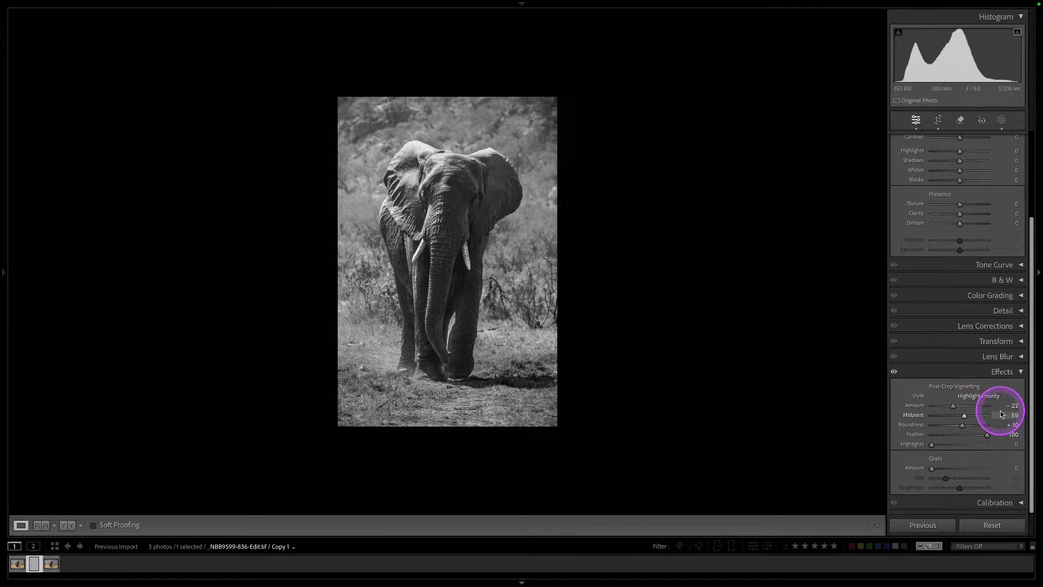
drag(1008, 407, 952, 408)
click(963, 416)
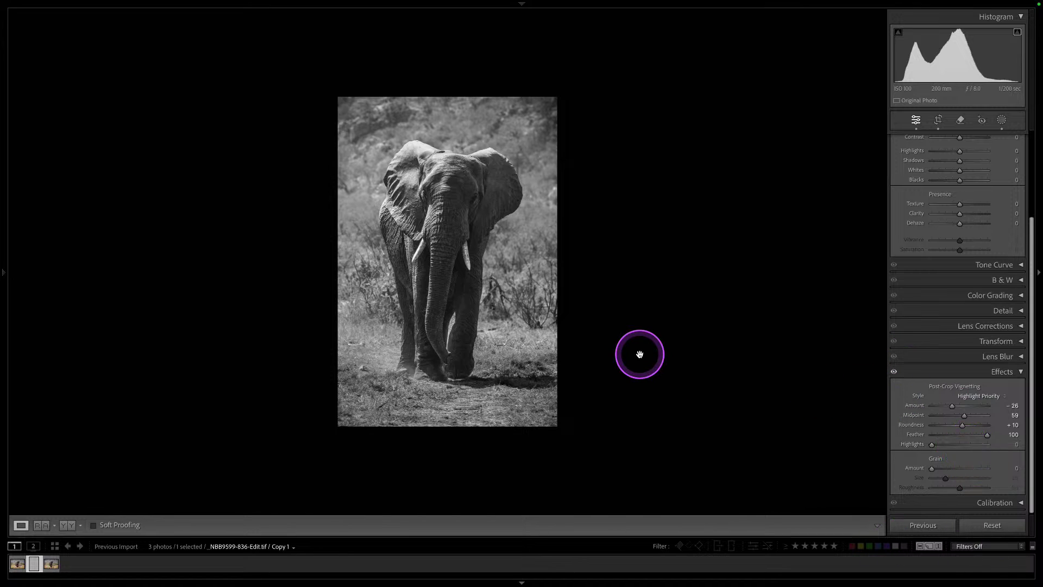
click(639, 354)
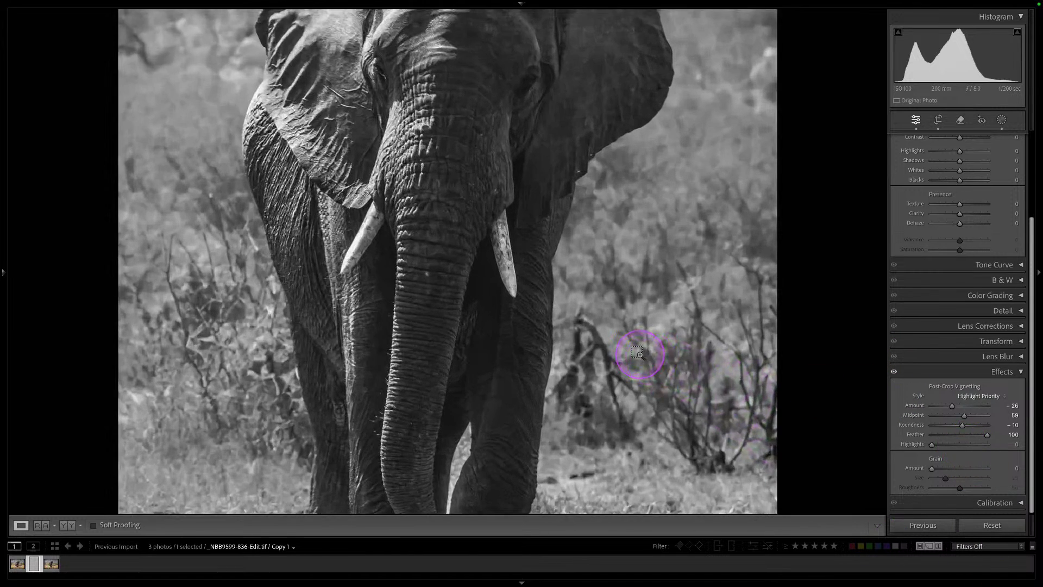
scroll(640, 354, down, 5)
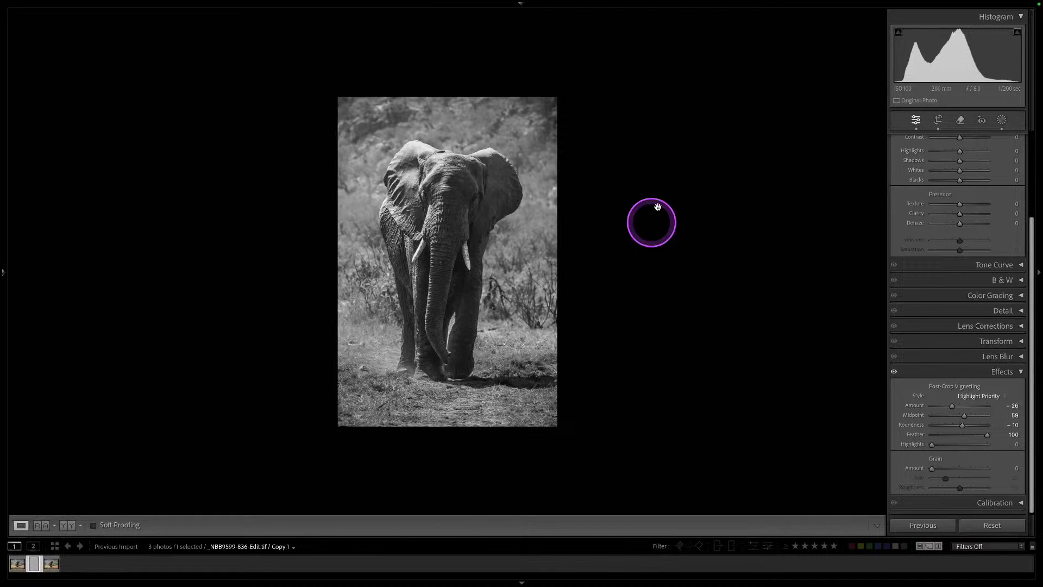
Step: Try darkening the background grass through the black-and-white mix with Orange -29 and Yellow -58, and undo it
scroll(1010, 186, up, 3)
click(1020, 140)
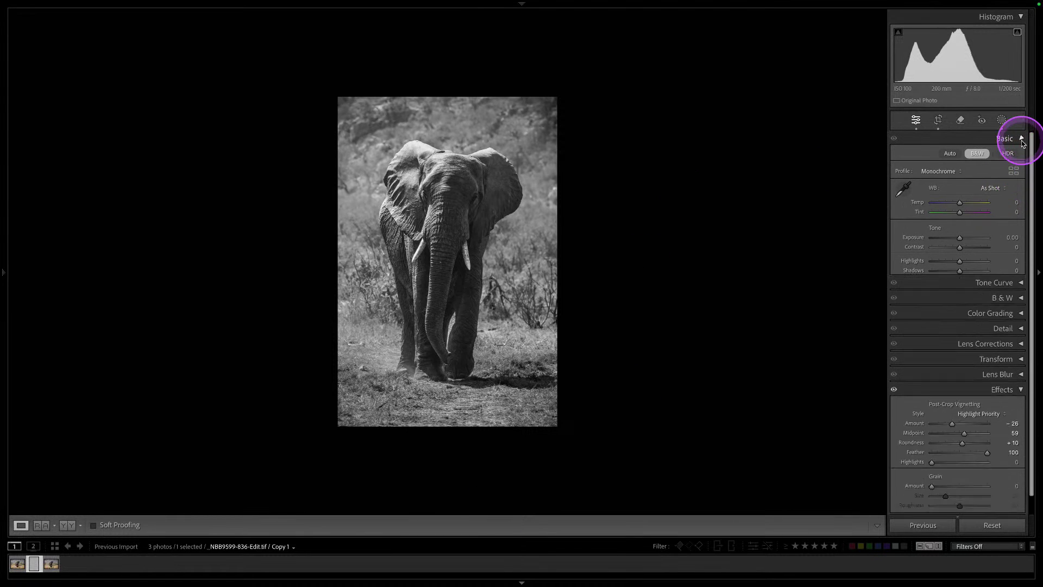
click(1020, 261)
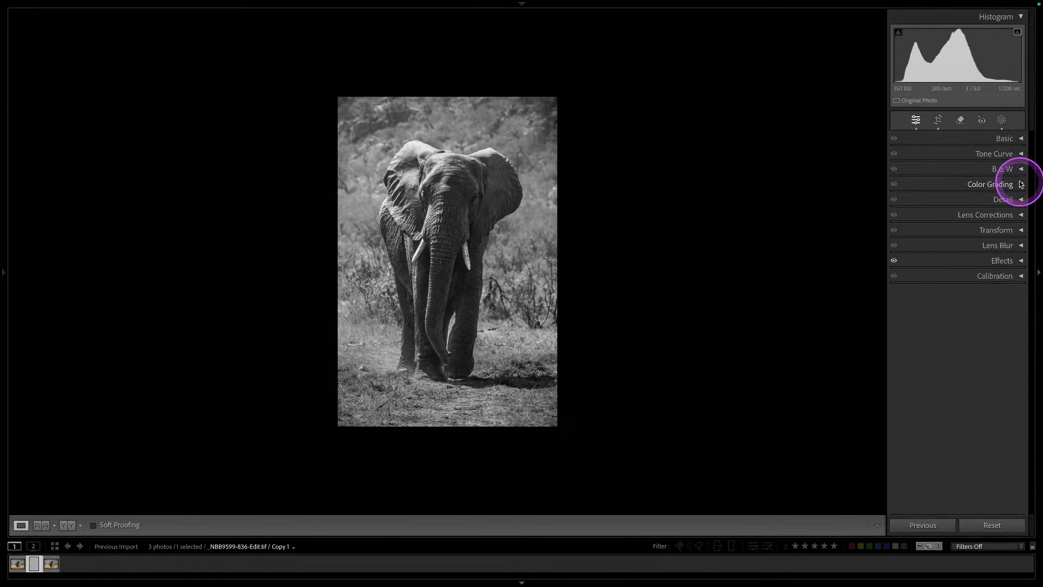
click(1015, 170)
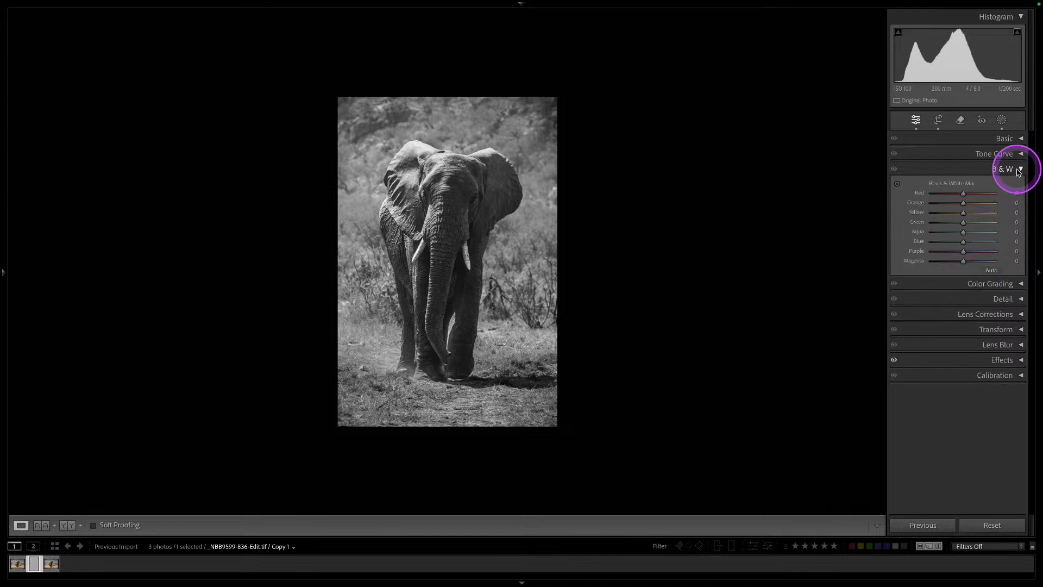
click(897, 185)
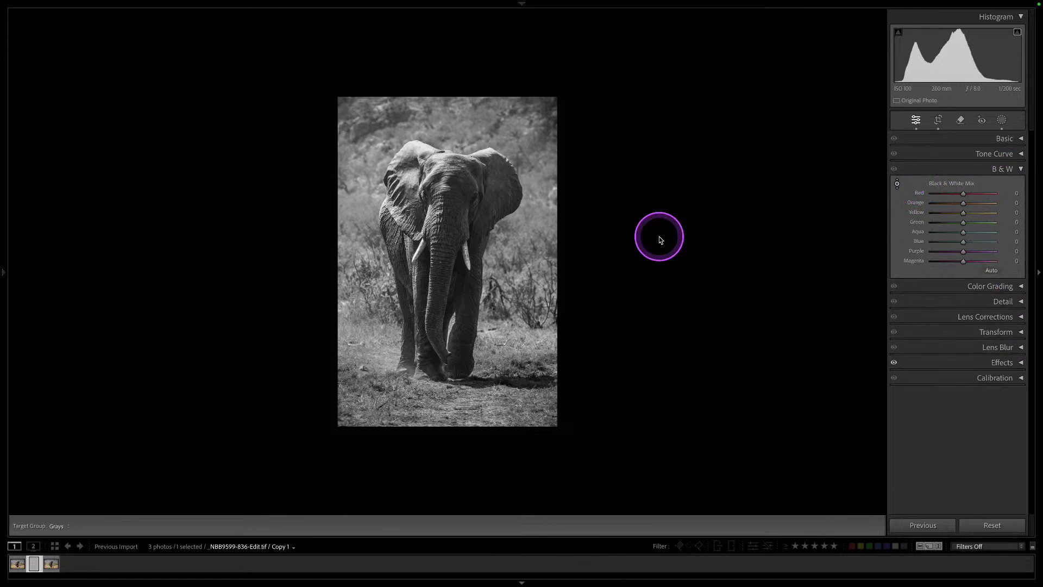
drag(533, 226, 1024, 216)
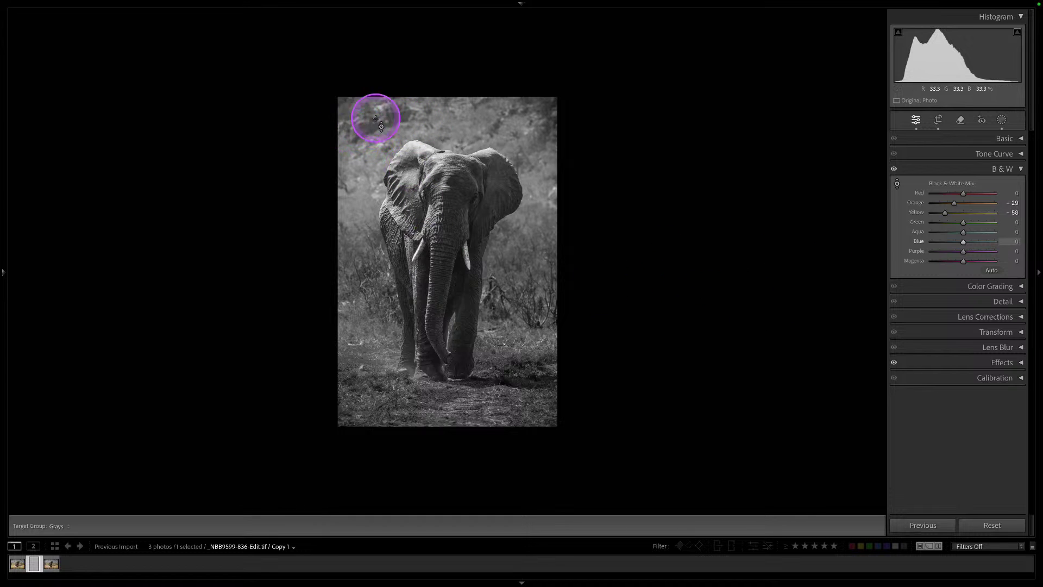
key(ctrl+z)
key(ctrl+z)
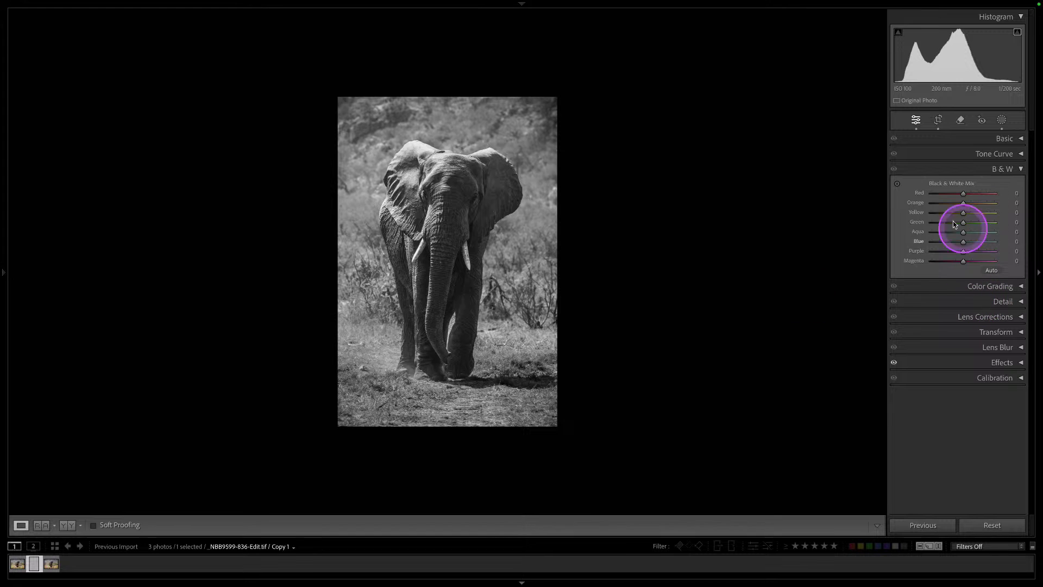
Step: Tint the shadows blue in Color Grading with Hue 242 and Saturation 29
click(1019, 169)
click(1017, 183)
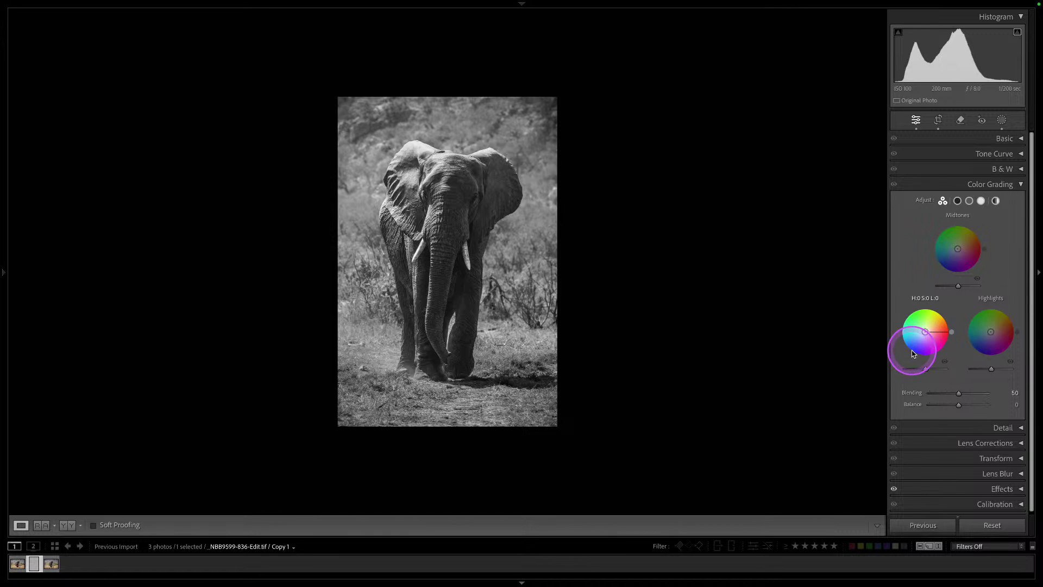
click(911, 354)
click(912, 356)
mouse_move(918, 356)
mouse_down()
mouse_move(954, 326)
mouse_move(918, 300)
mouse_move(882, 326)
mouse_move(915, 363)
mouse_move(919, 348)
mouse_up()
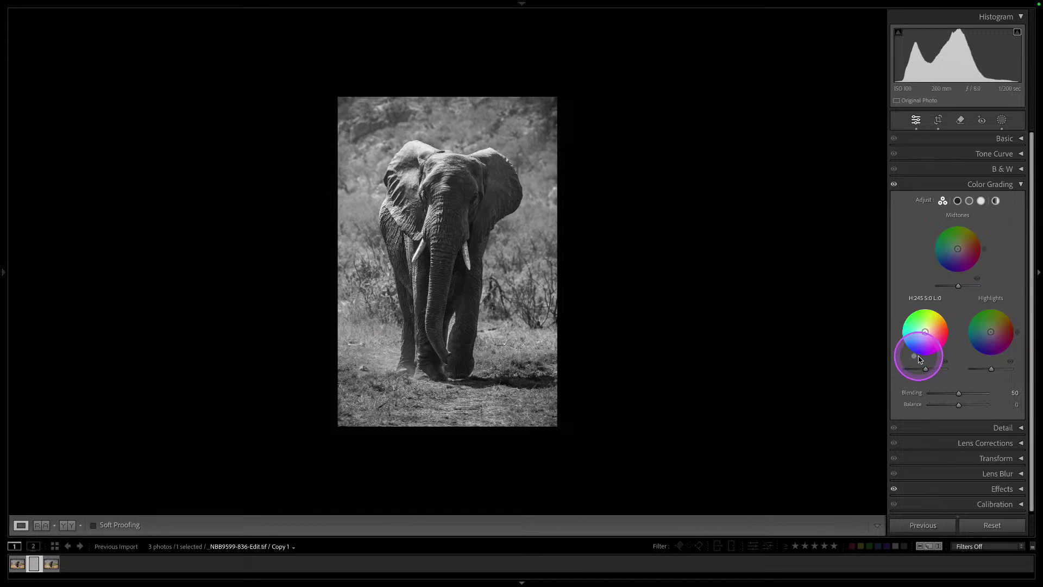
drag(957, 329, 946, 313)
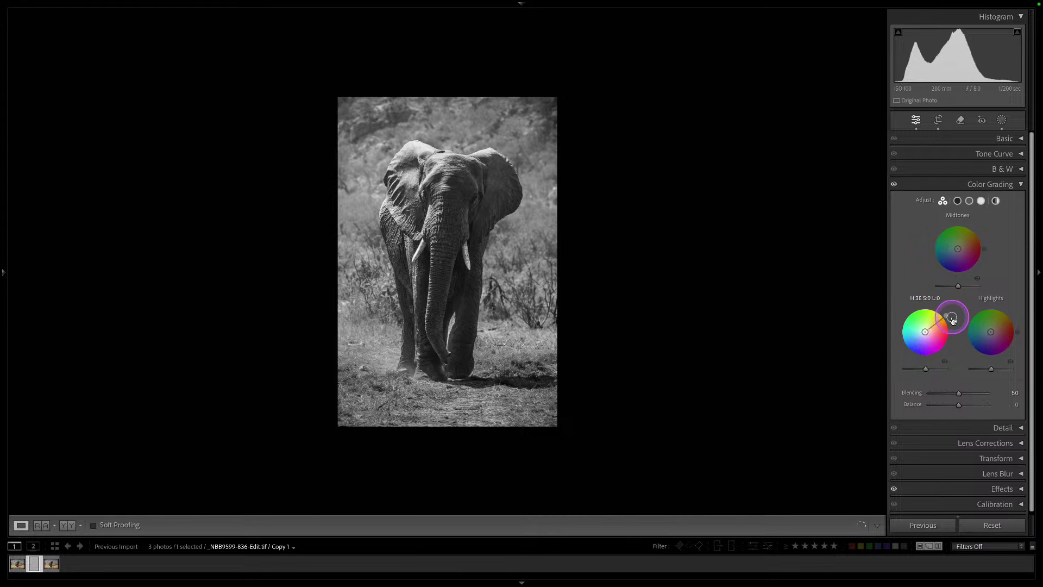
drag(915, 354, 911, 354)
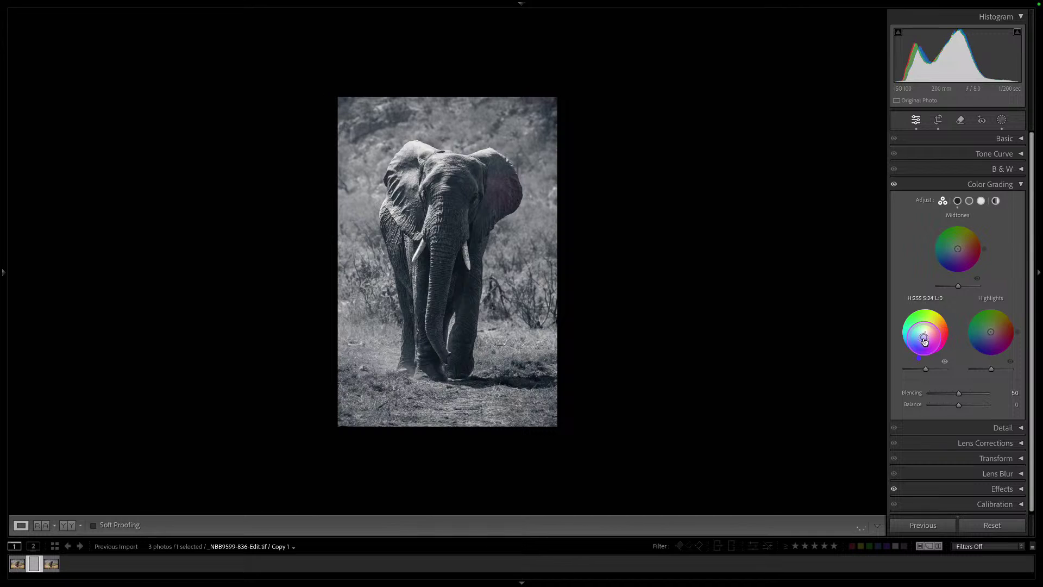
drag(923, 340, 923, 360)
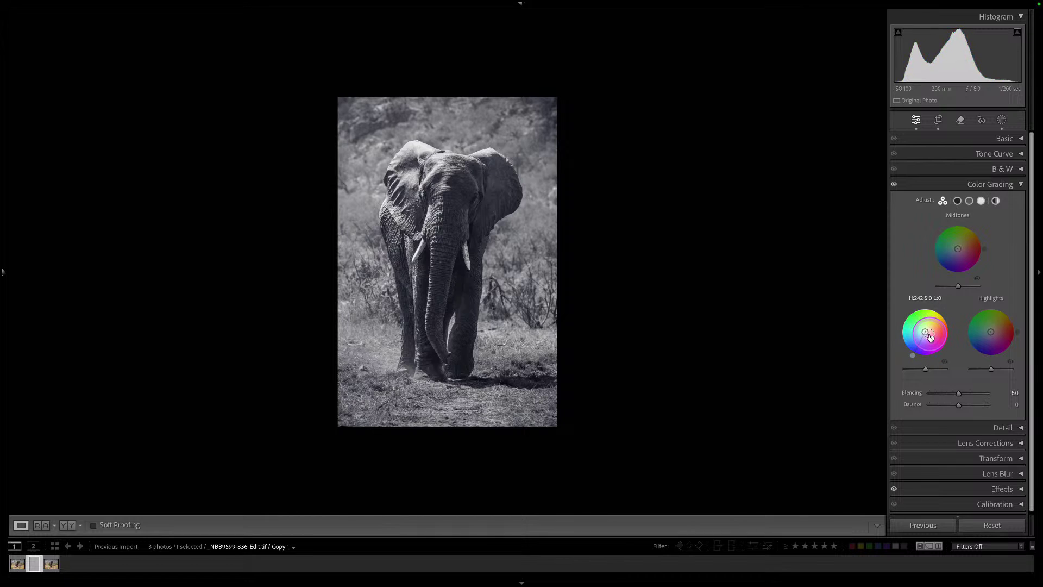
mouse_move(920, 350)
mouse_down()
mouse_move(928, 340)
mouse_move(911, 356)
mouse_move(931, 334)
mouse_up()
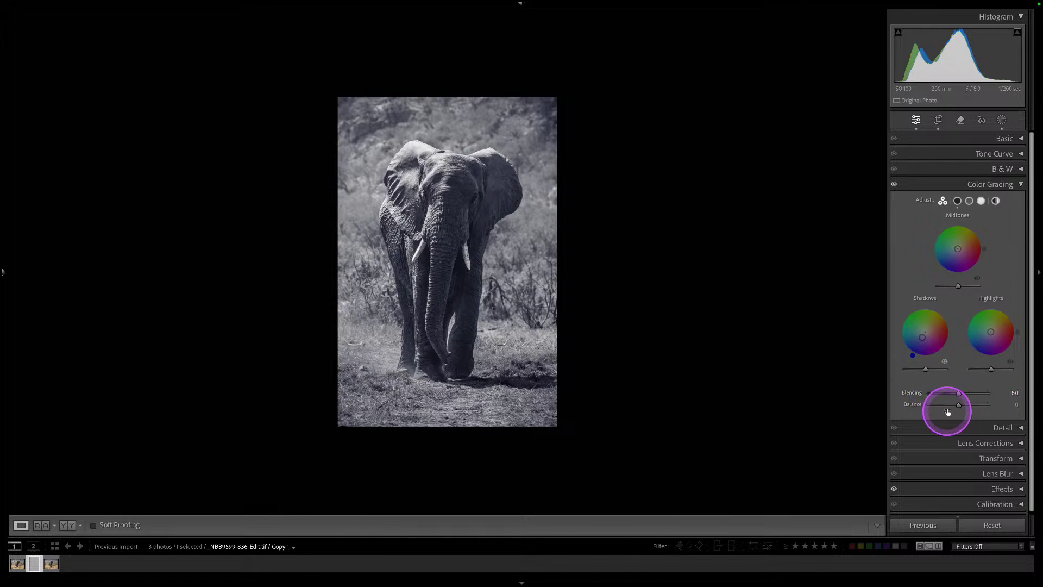
Step: Try the Color Grading Balance at -100 and toward the opposite extreme
drag(954, 408, 896, 415)
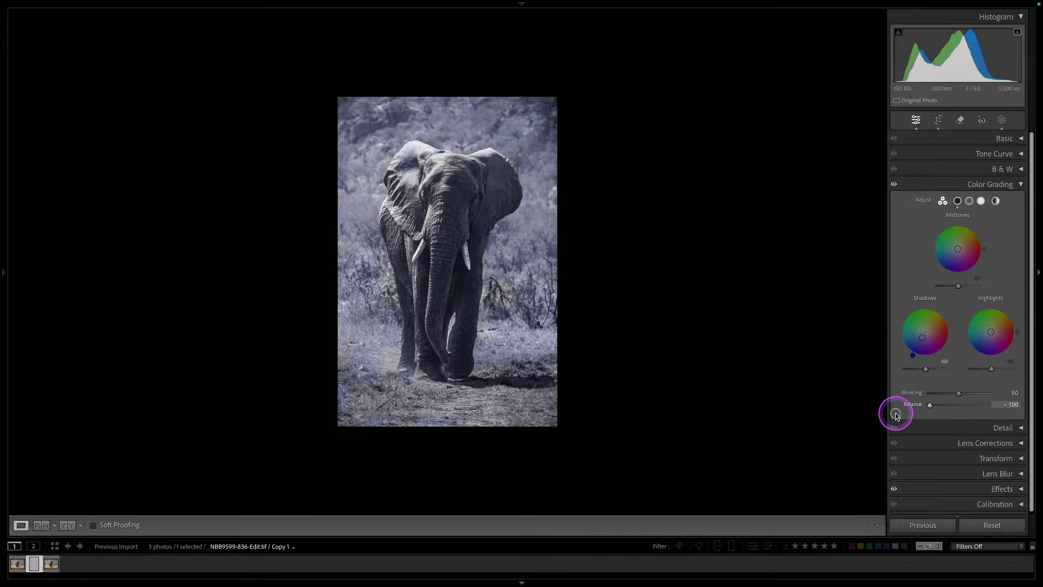
drag(895, 416, 1039, 399)
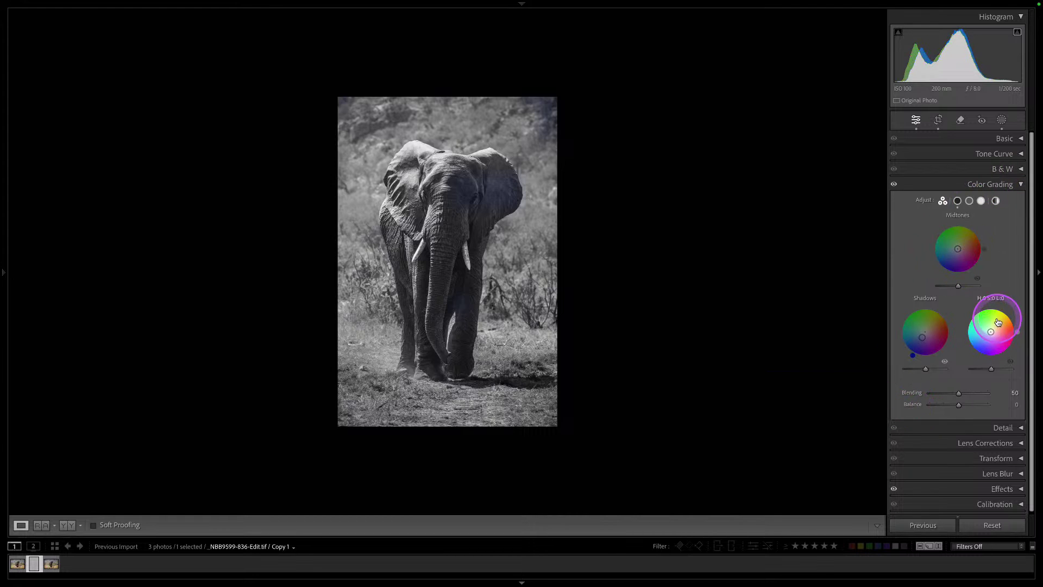
Step: Tint the highlights a warm yellow in Color Grading and lower their luminance slightly
drag(992, 311, 990, 336)
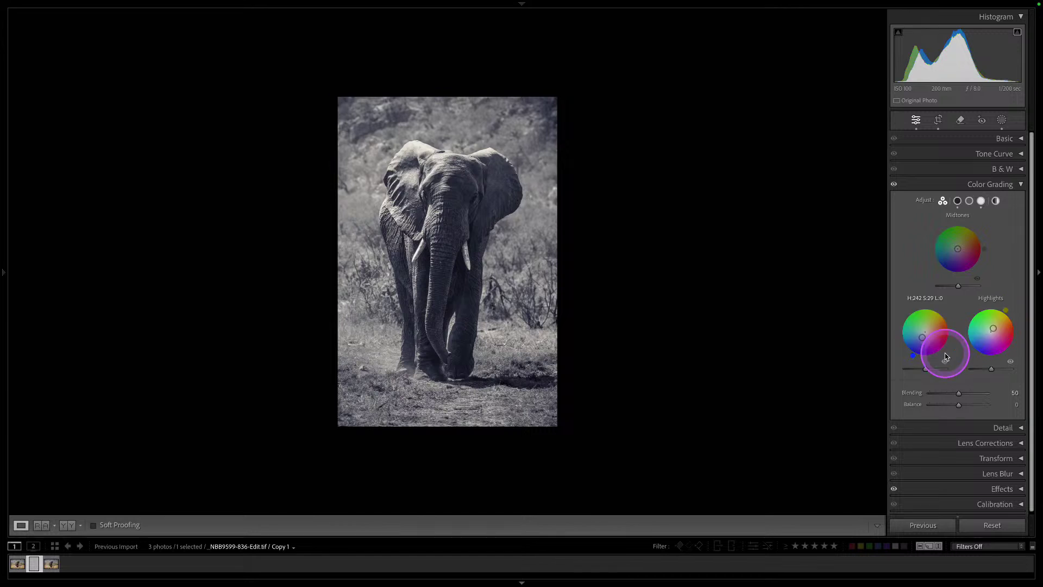
click(893, 184)
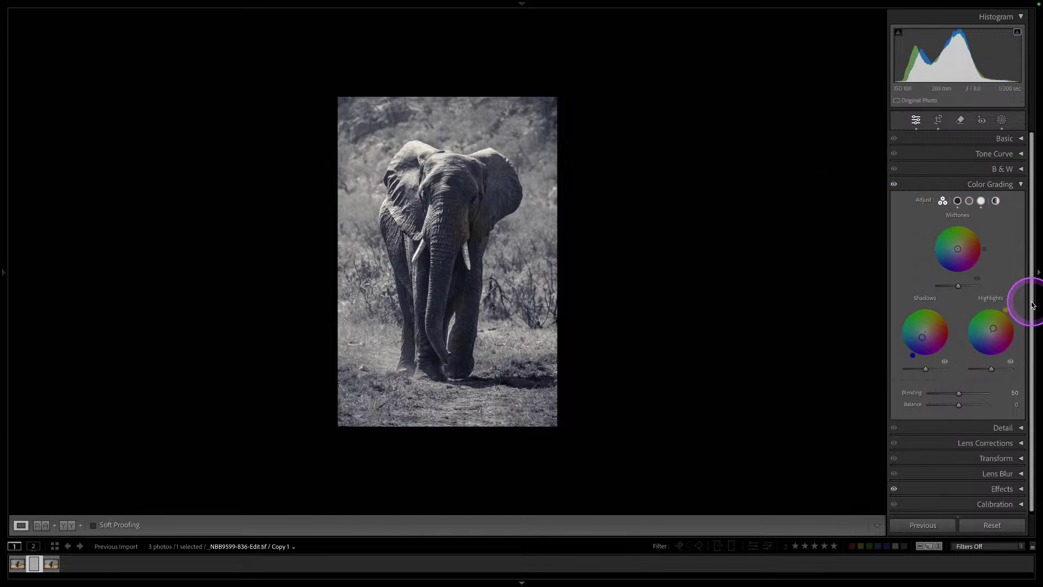
click(995, 371)
mouse_move(995, 370)
mouse_down()
mouse_move(1020, 371)
mouse_move(978, 370)
mouse_move(1005, 370)
mouse_move(990, 371)
mouse_up()
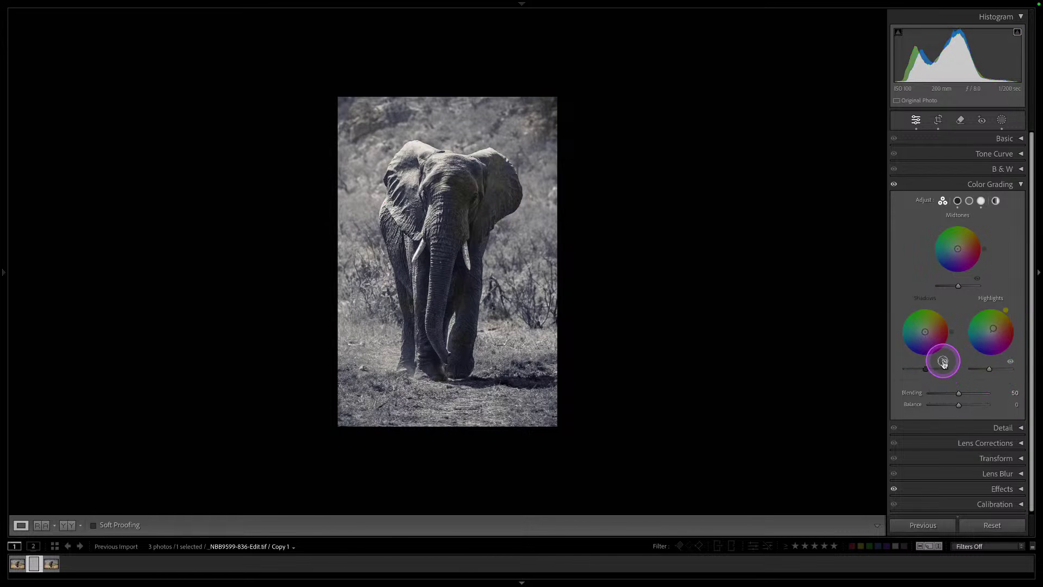
Step: Compare the photo with the blue shadow tint switched off and on
click(943, 362)
click(943, 363)
click(945, 363)
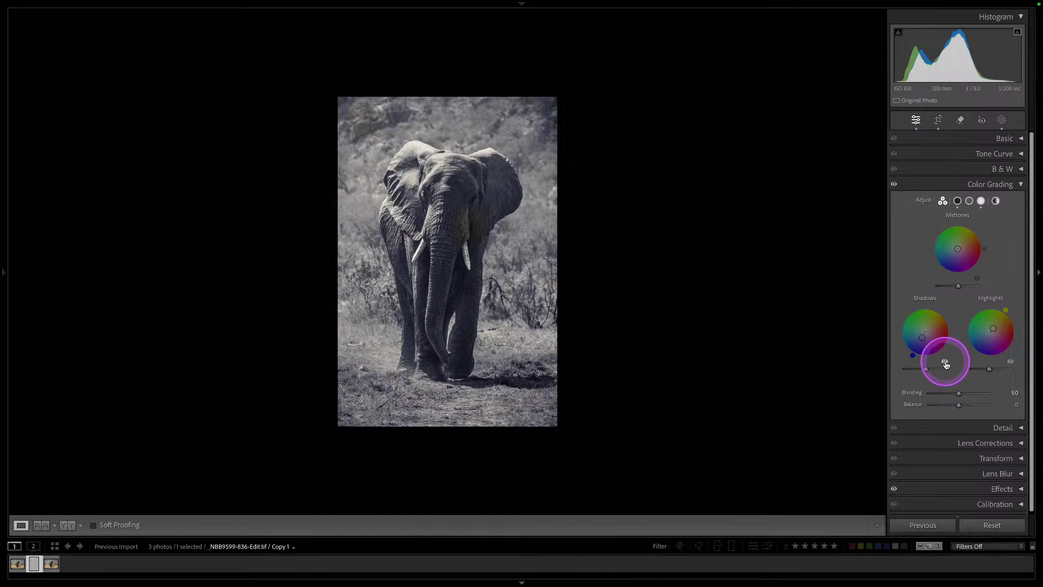
click(945, 363)
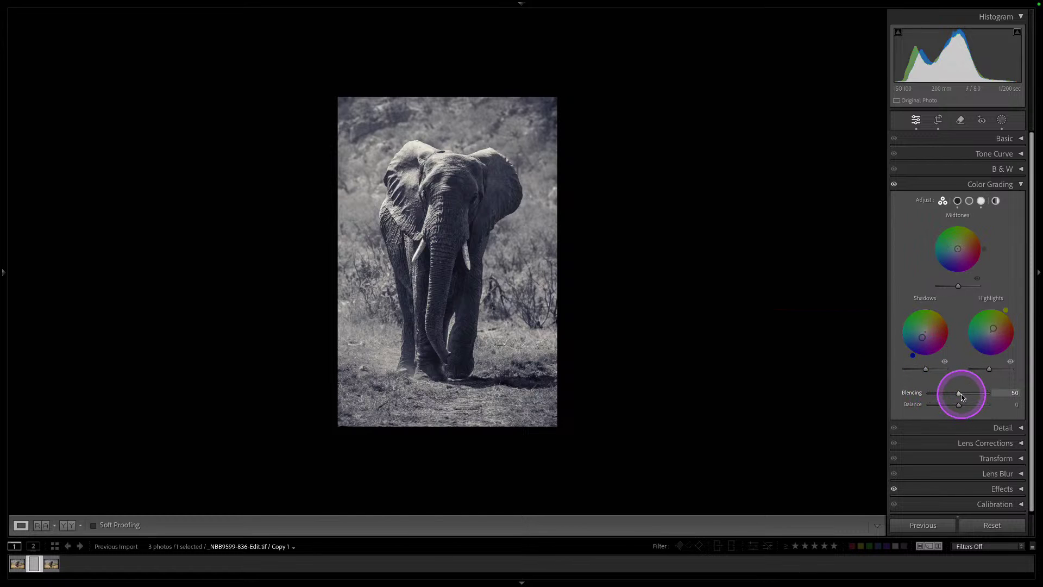
Step: Set the Color Grading Blending to 66 and Balance to +49
mouse_move(960, 394)
mouse_down()
mouse_move(972, 394)
mouse_move(922, 399)
mouse_move(997, 399)
mouse_move(868, 405)
mouse_move(966, 397)
mouse_move(957, 408)
mouse_up()
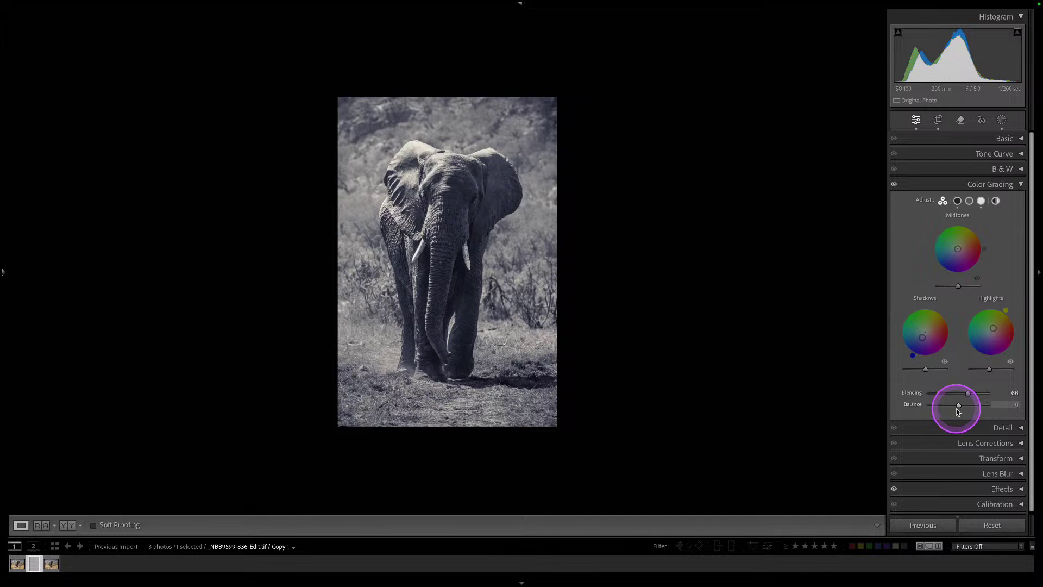
mouse_move(958, 410)
mouse_down()
mouse_move(983, 410)
mouse_move(970, 412)
mouse_up()
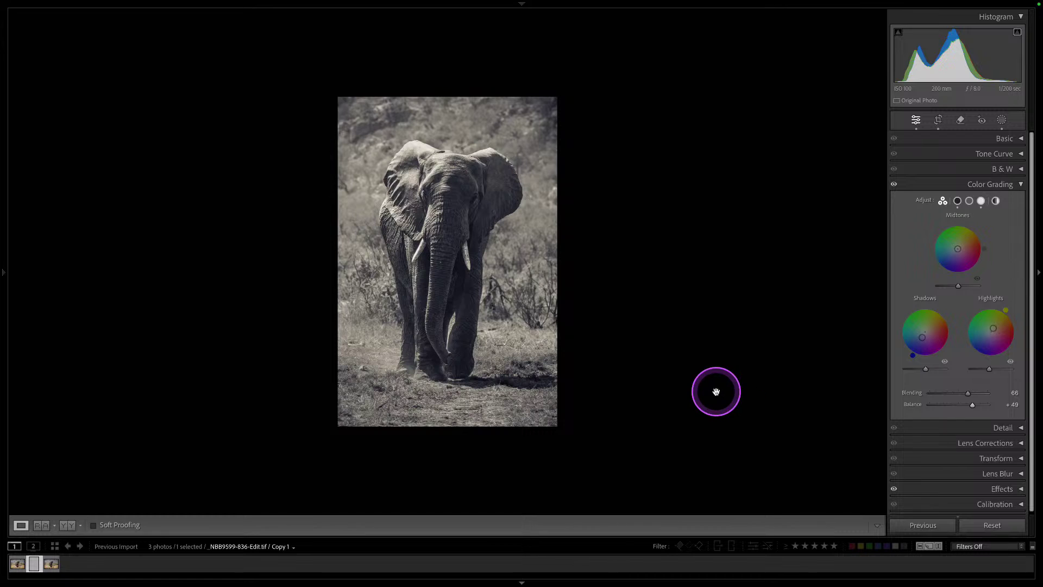
Step: Hide the filmstrip and side panels, enlarge the toned elephant photo, and view it with the surrounding interface dimmed
click(521, 581)
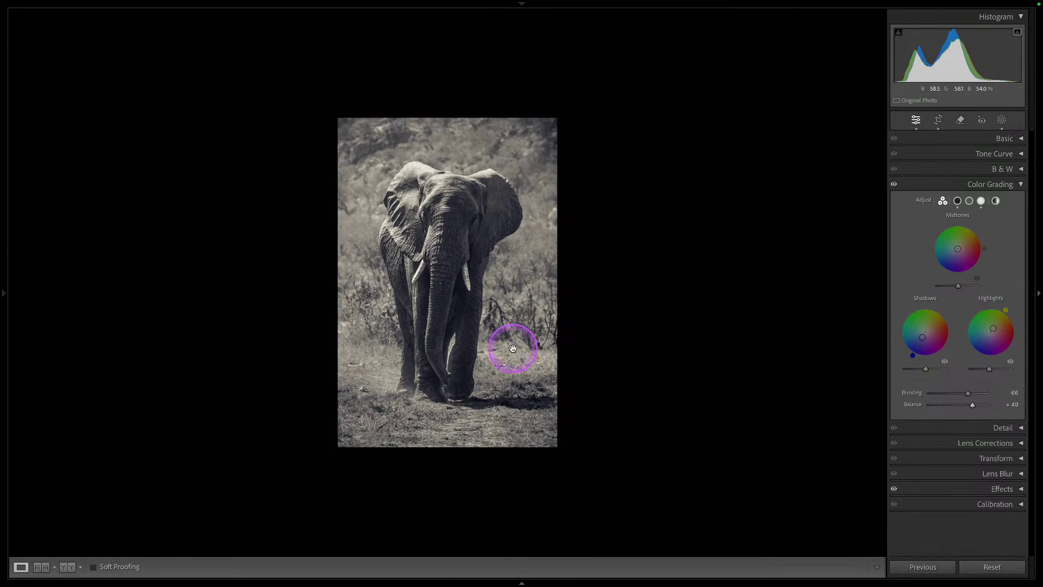
key(ctrl+equal)
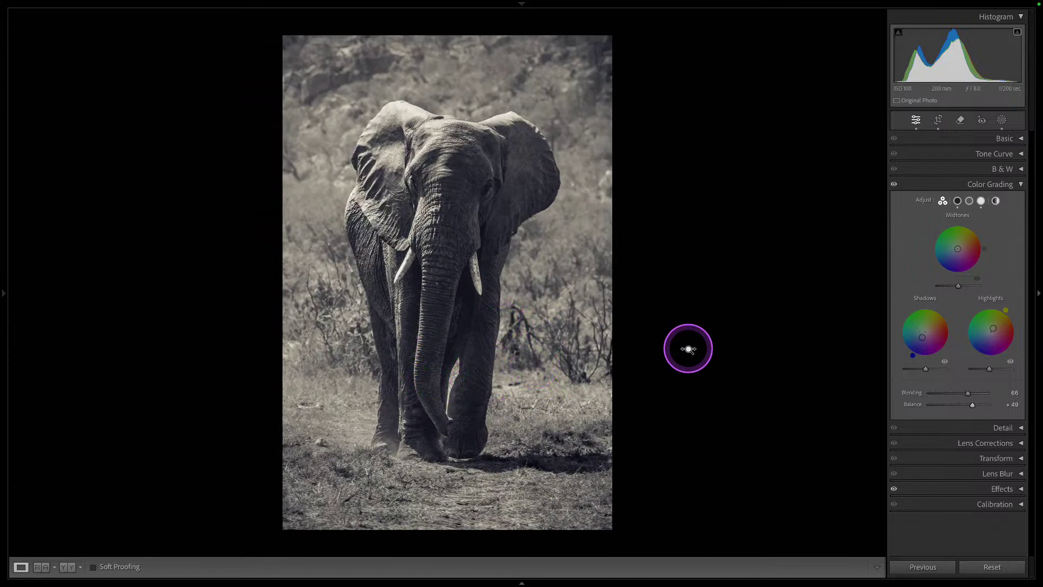
key(Tab)
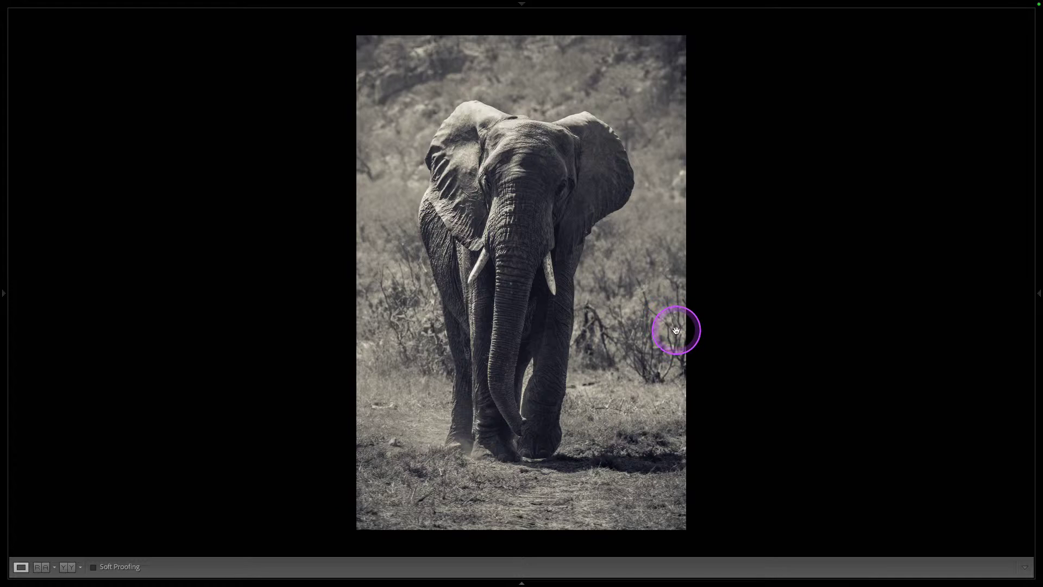
key(l)
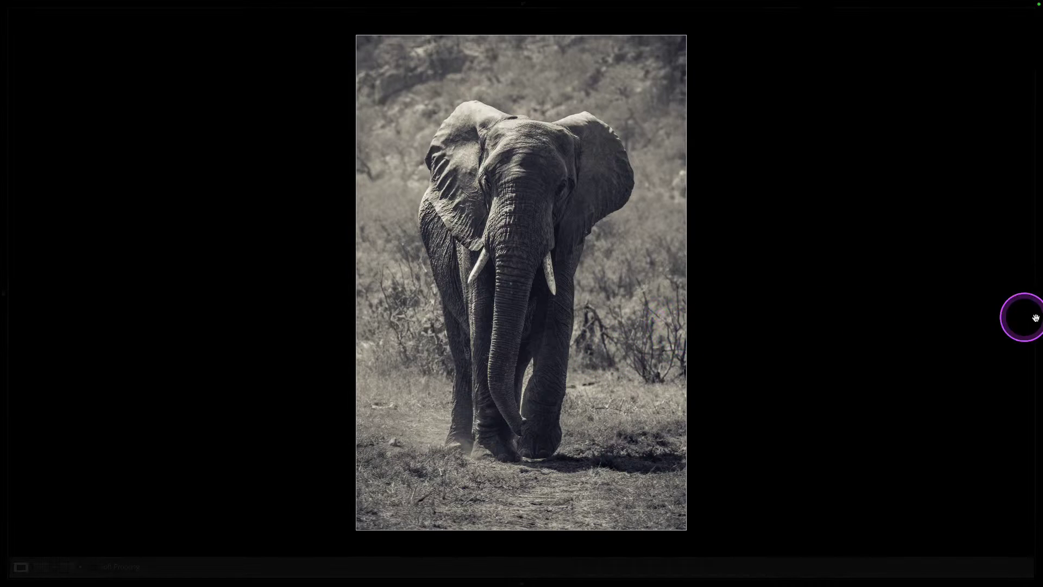